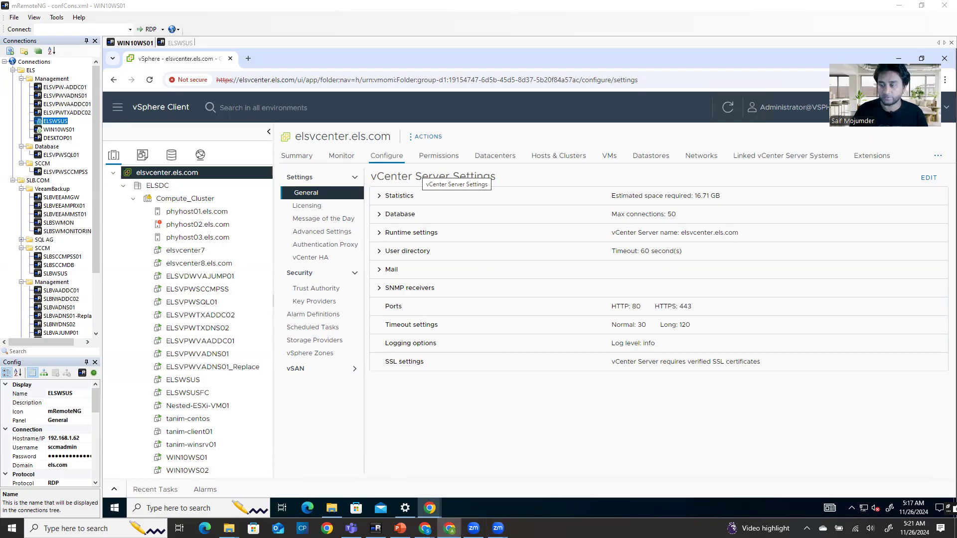
Switch from vSphere's vCenter Server settings to the Brevo login page in Chrome
click(449, 528)
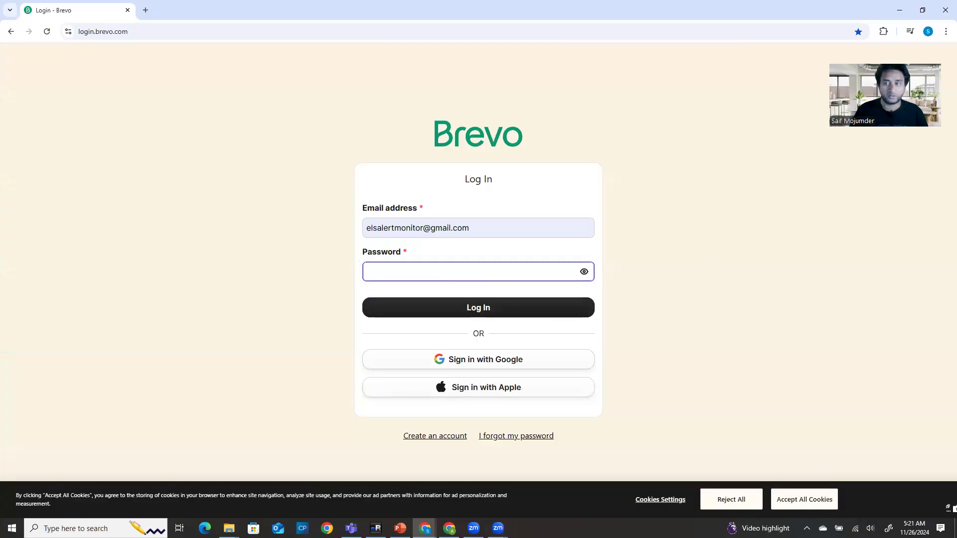
Bring the signed-in SMTP - Brevo window forward, maximize it, and show the Home dashboard
click(449, 528)
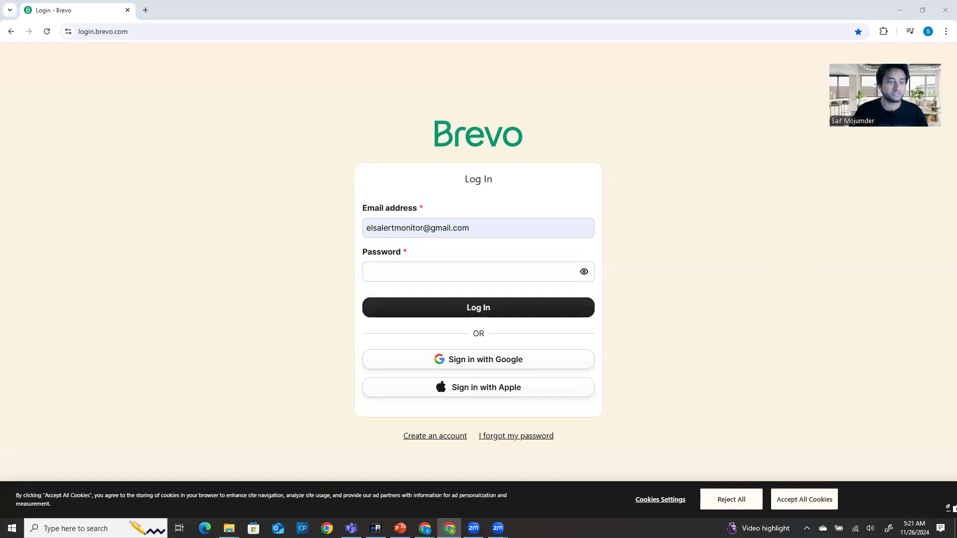
key(alt+Tab)
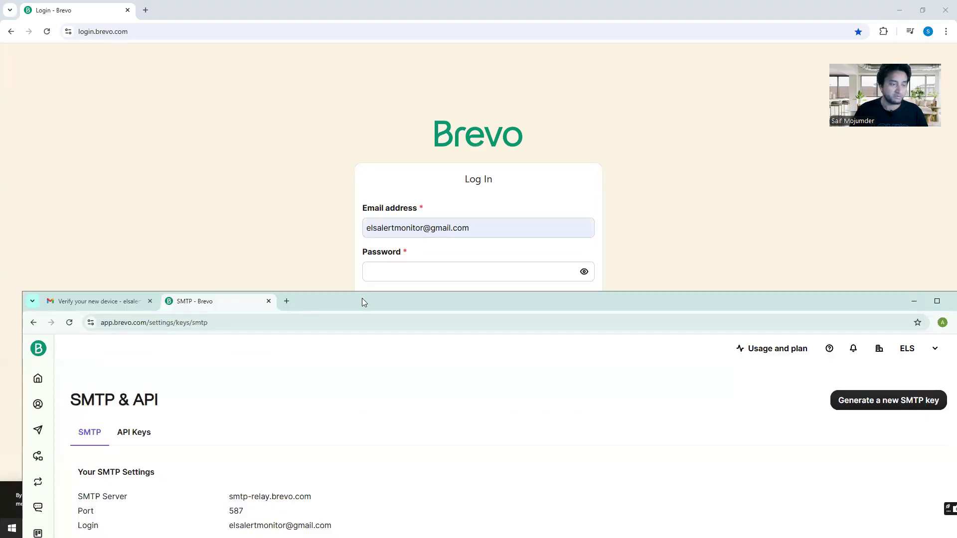
drag(362, 301, 362, 91)
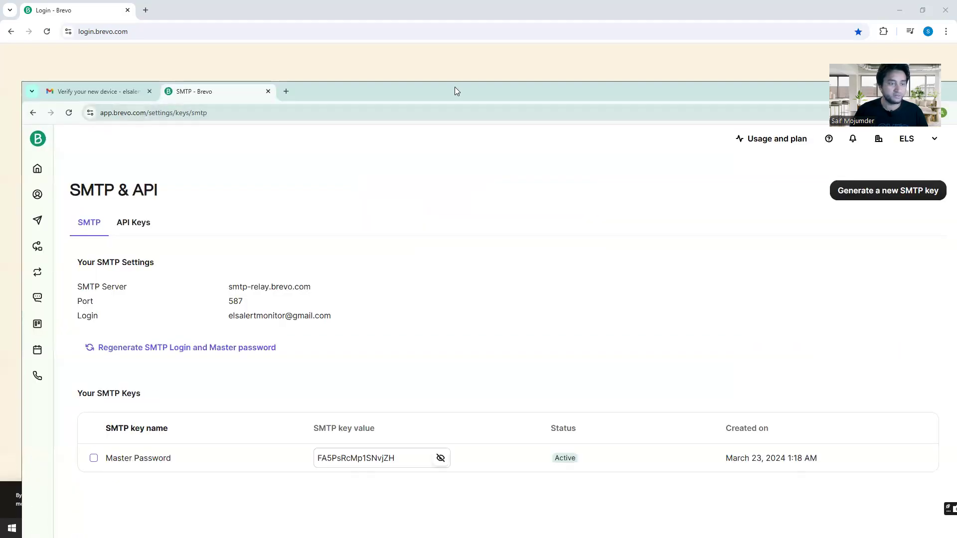
drag(455, 91, 441, 441)
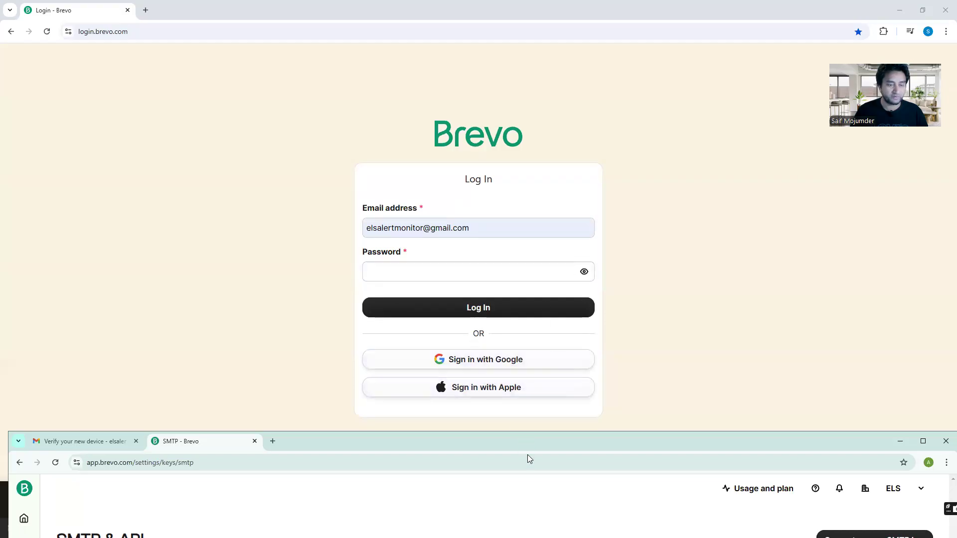
drag(534, 442, 525, 94)
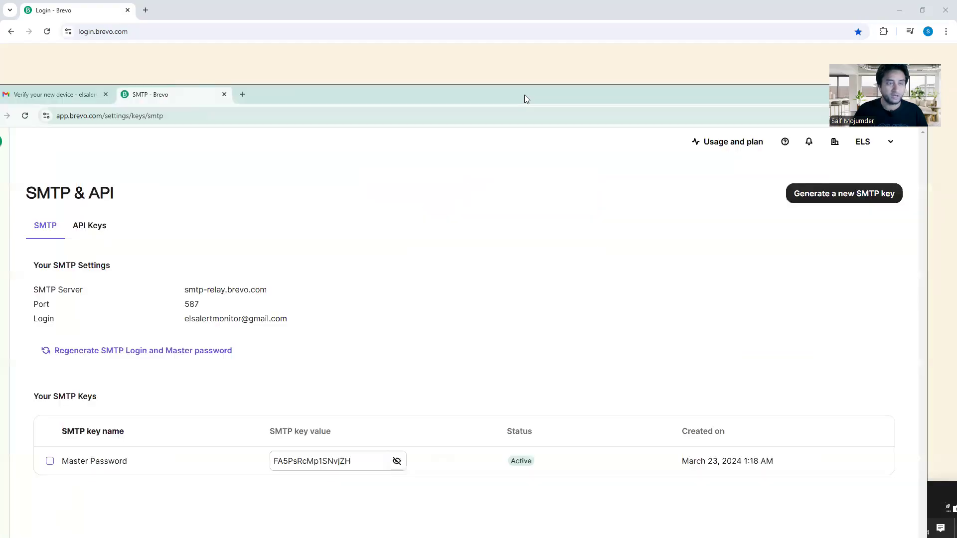
double_click(525, 95)
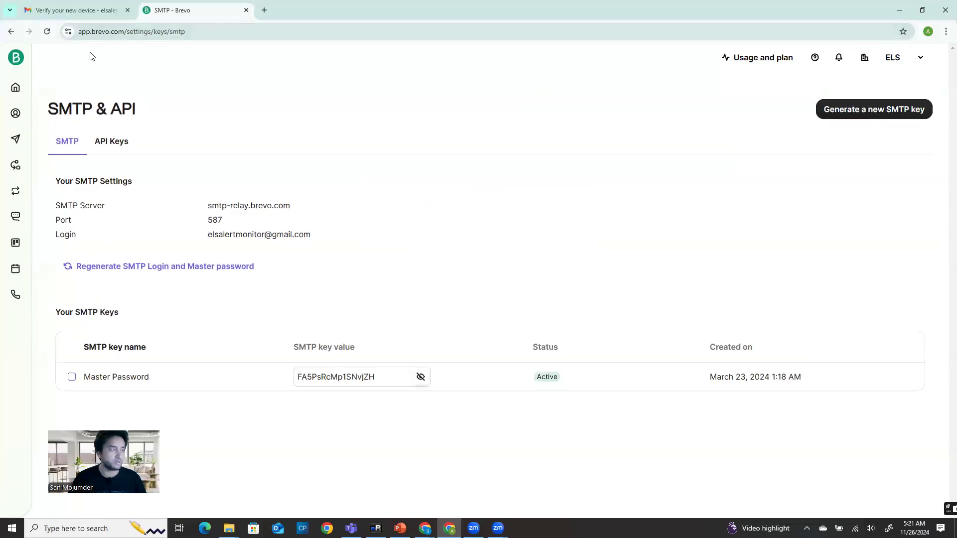
click(16, 92)
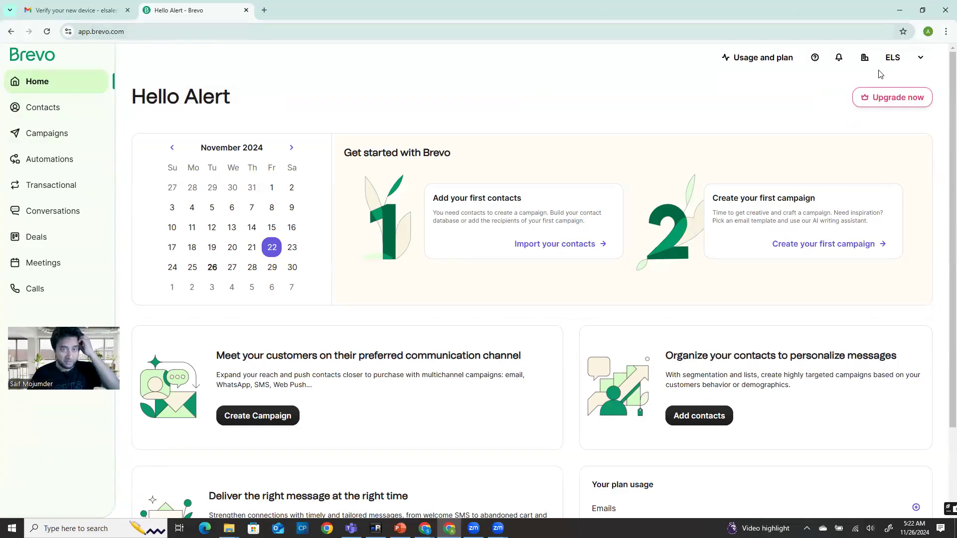
Open SMTP & API from the account menu and select server smtp-relay.brevo.com, port 587 and login
click(921, 58)
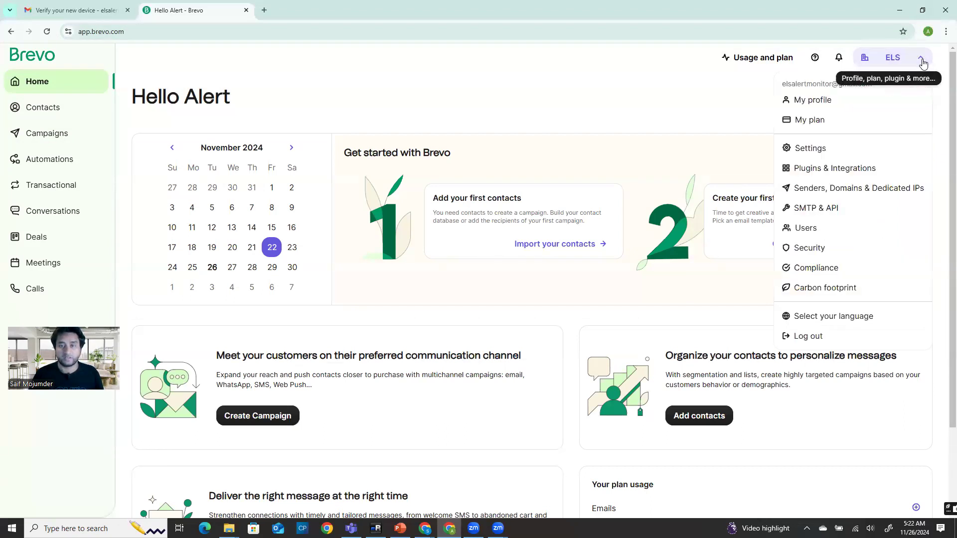
click(814, 214)
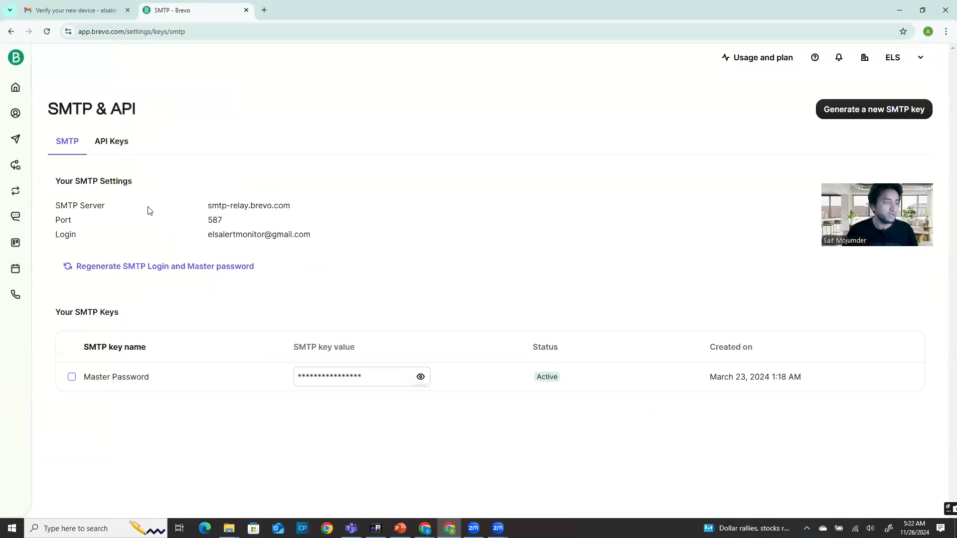
drag(210, 204, 315, 208)
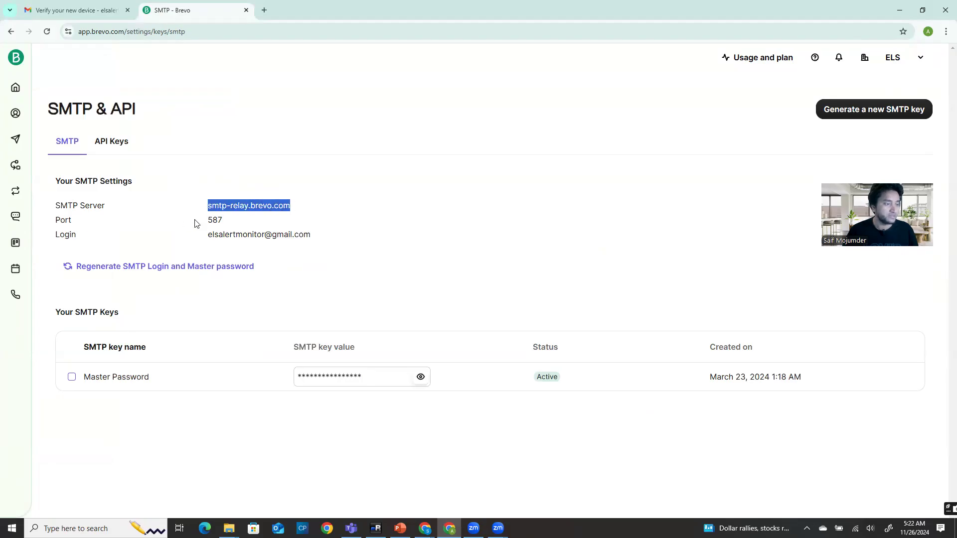
double_click(225, 220)
click(211, 233)
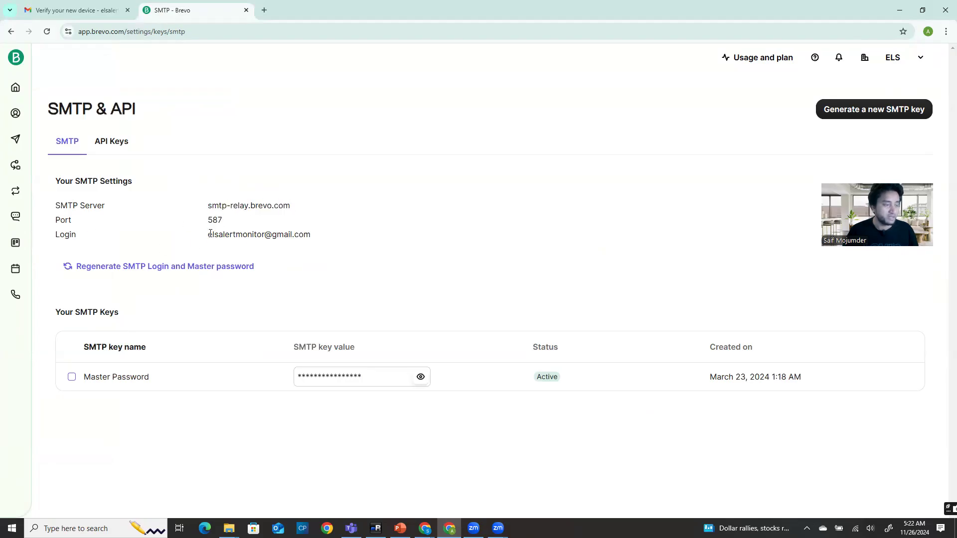
drag(210, 234, 332, 231)
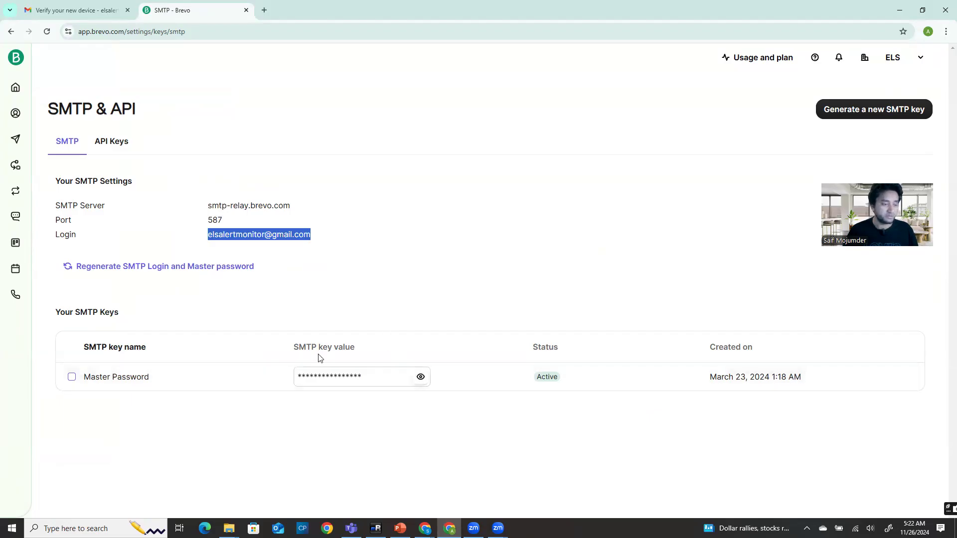
Reveal and re-hide the Master Password SMTP key, then glance at the open browser windows
click(420, 377)
click(420, 377)
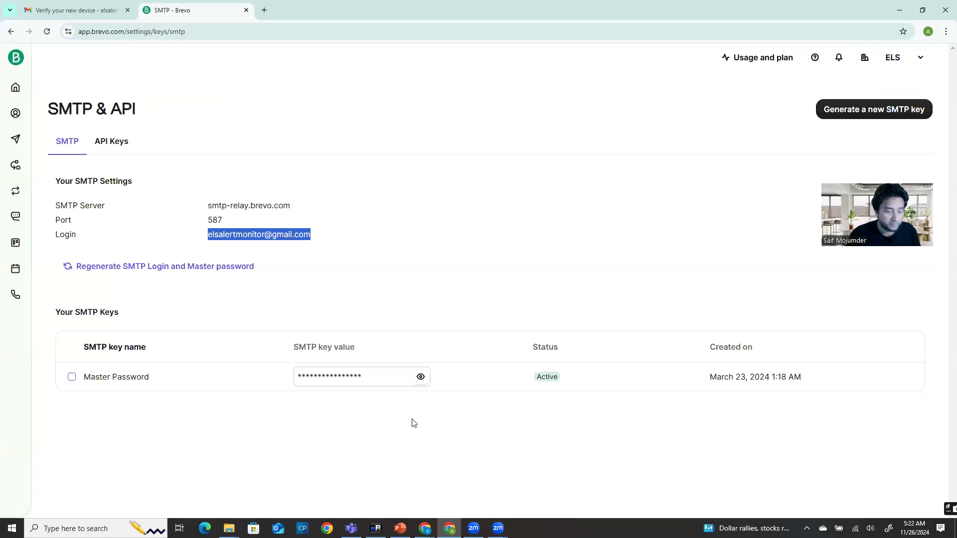
click(425, 529)
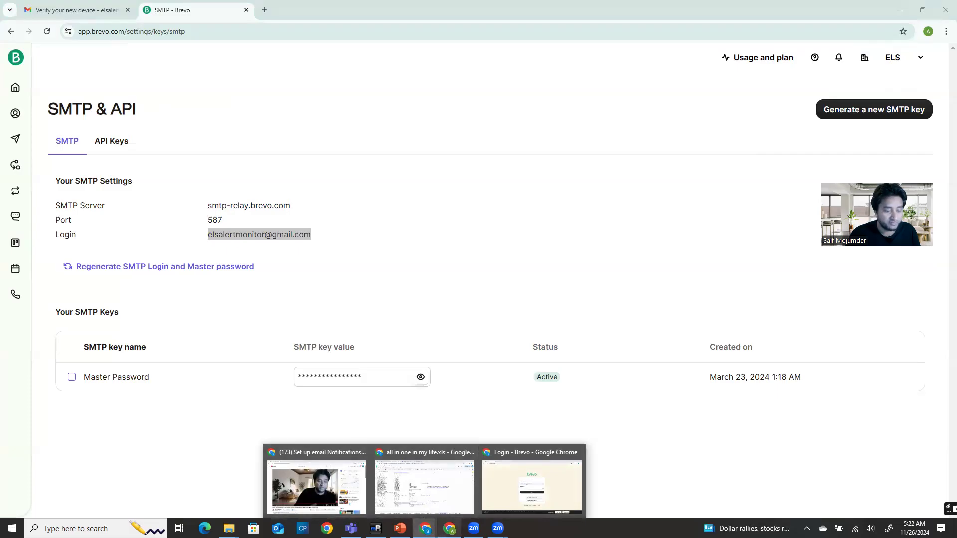
key(Escape)
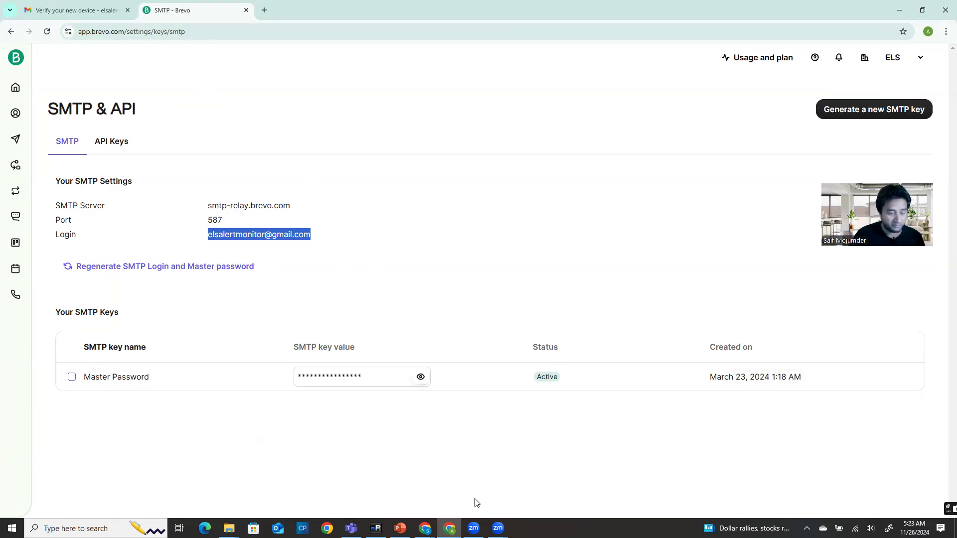
Close the Brevo windows, refresh the elsvcenter.els.com view, and log out as Administrator
click(900, 9)
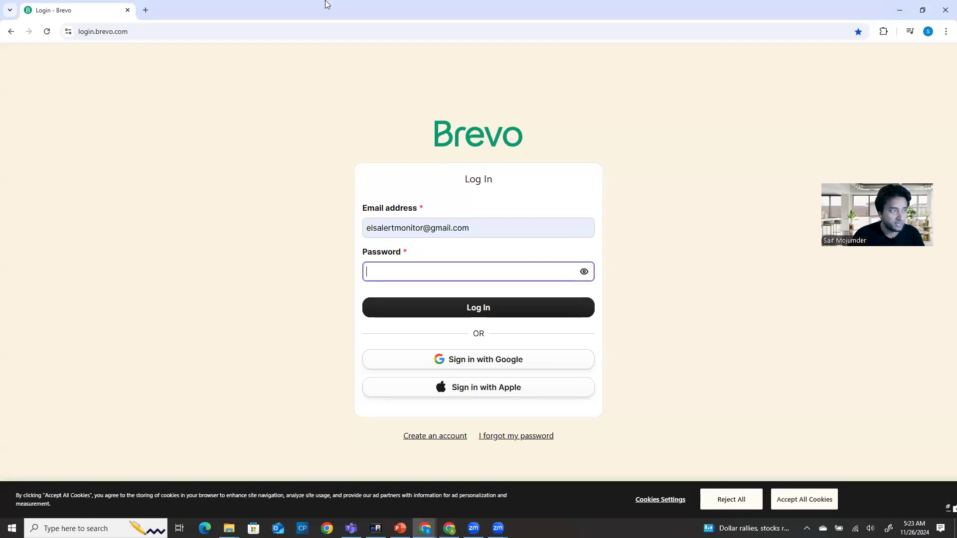
click(945, 10)
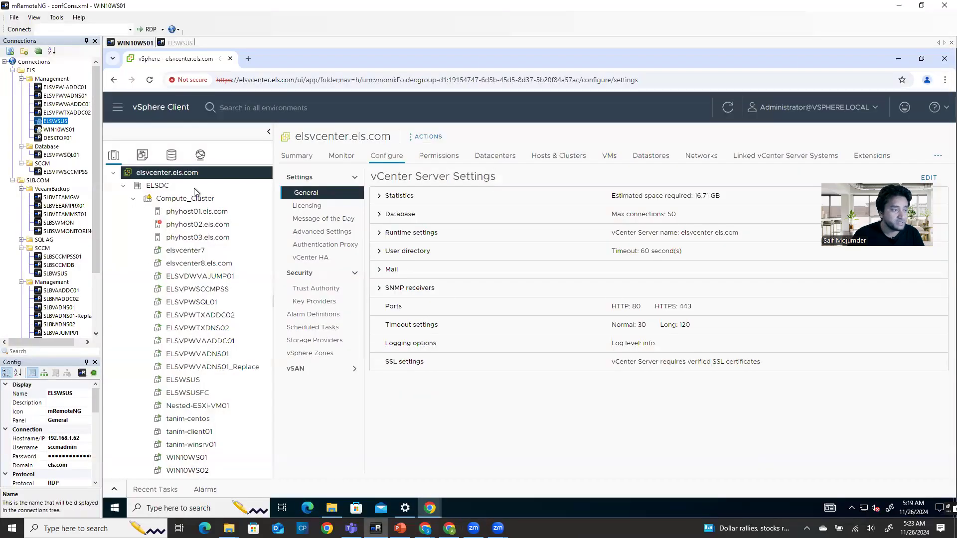
click(187, 198)
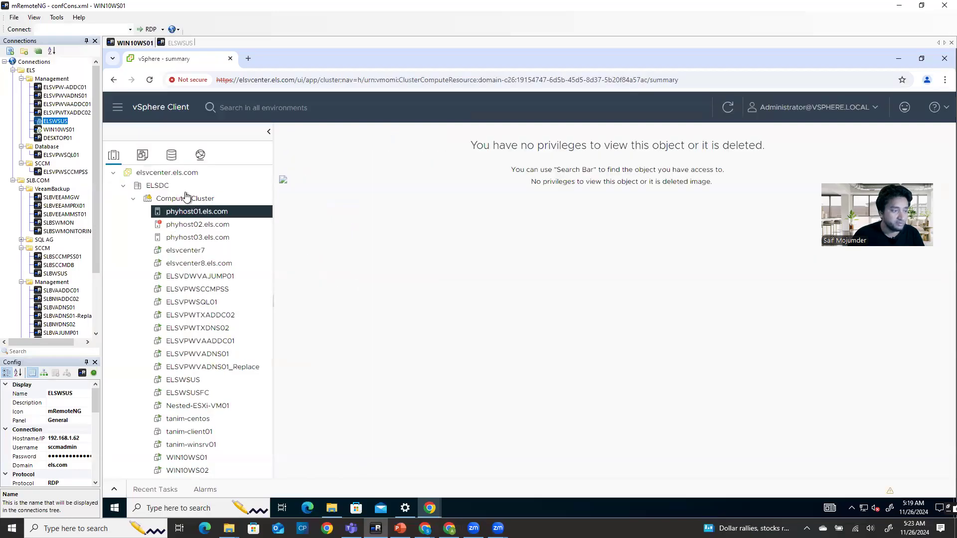
click(167, 173)
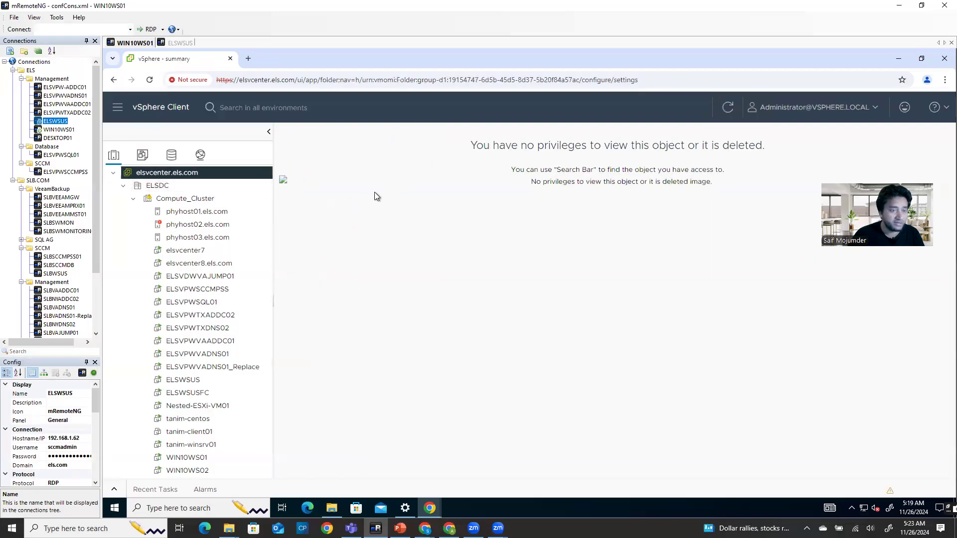
click(724, 109)
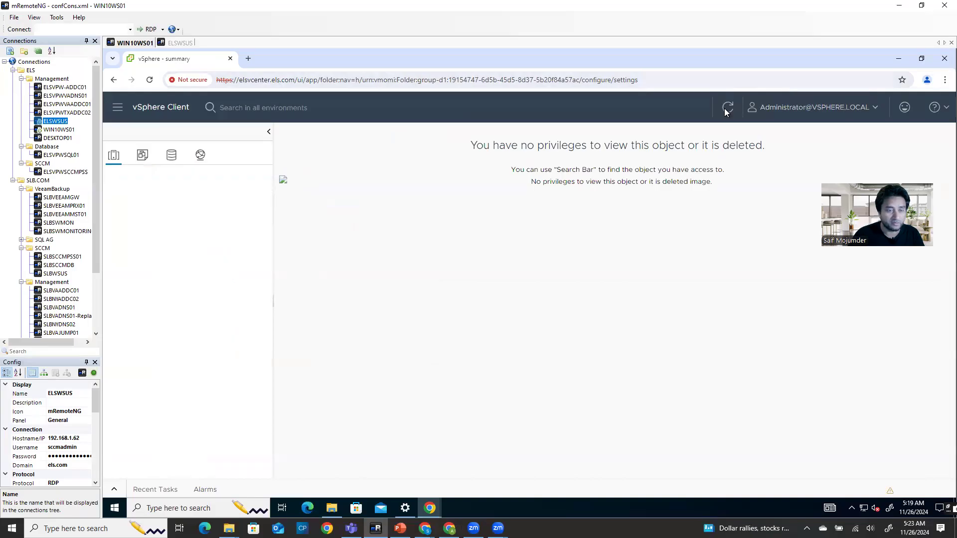
click(834, 108)
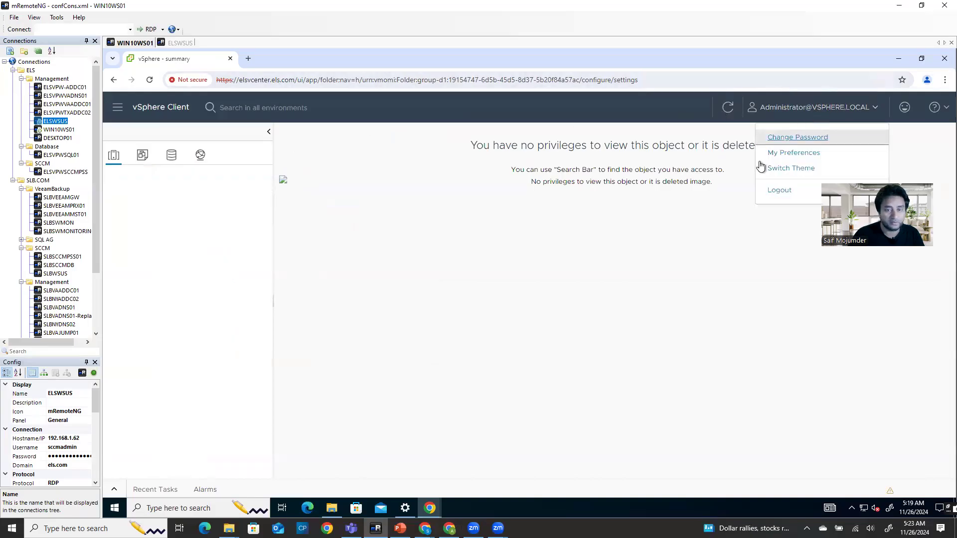
click(767, 190)
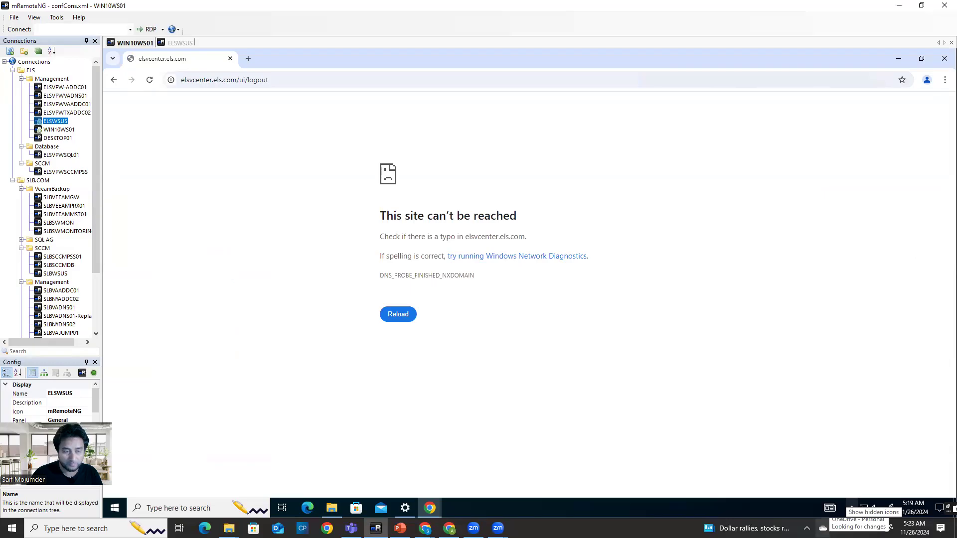
Strip 'ui/logout' from the address and reload plain elsvcenter.els.com
click(301, 79)
click(301, 80)
drag(308, 84, 266, 85)
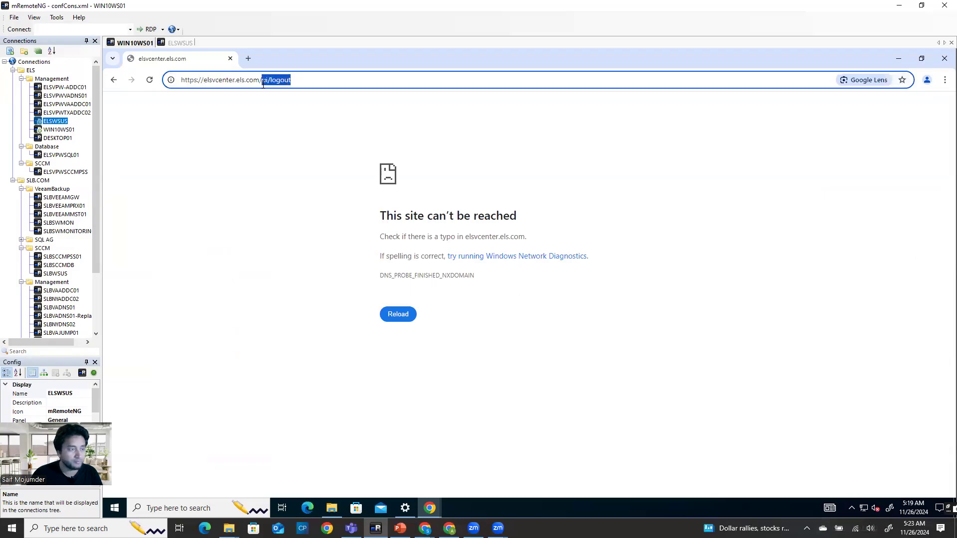
key(BackSpace)
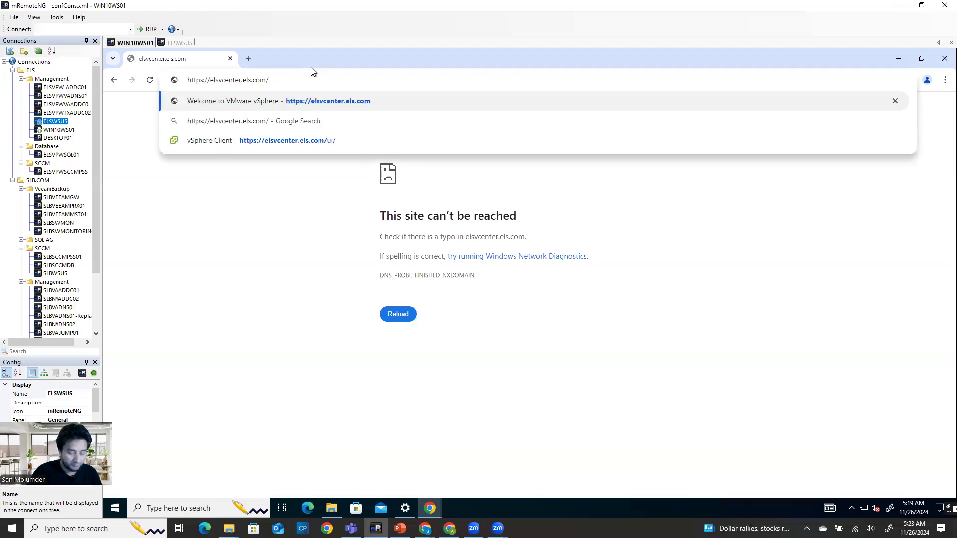
key(Return)
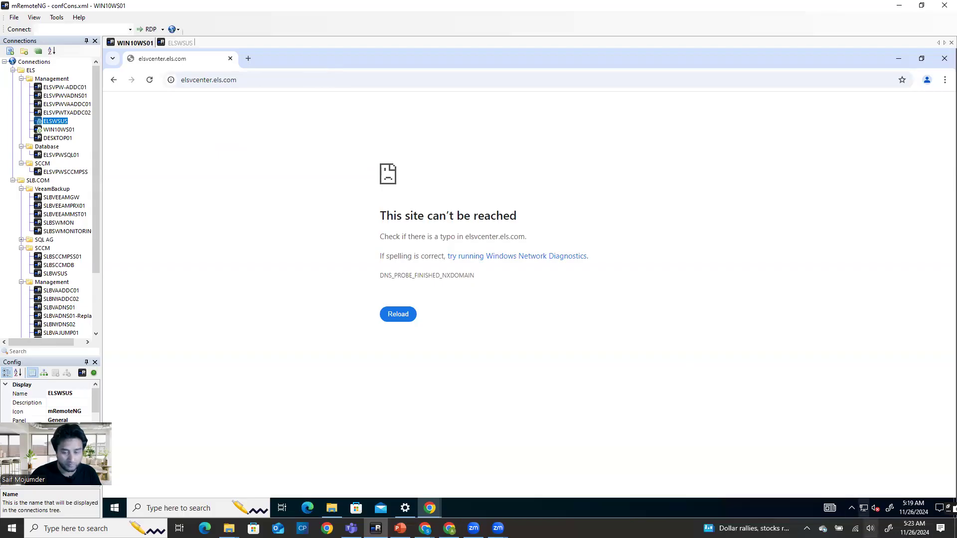
Check the Windows network connections flyout, then close it
click(855, 528)
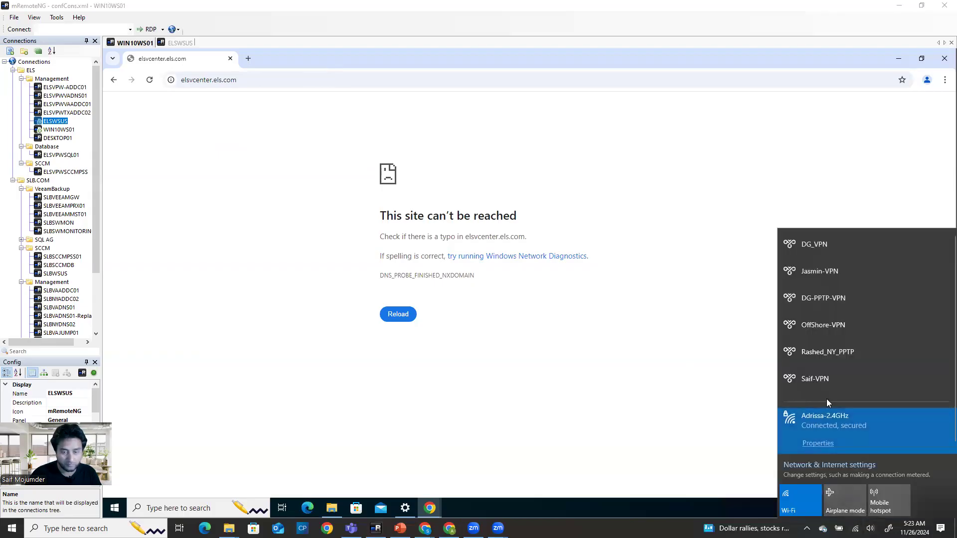
click(699, 422)
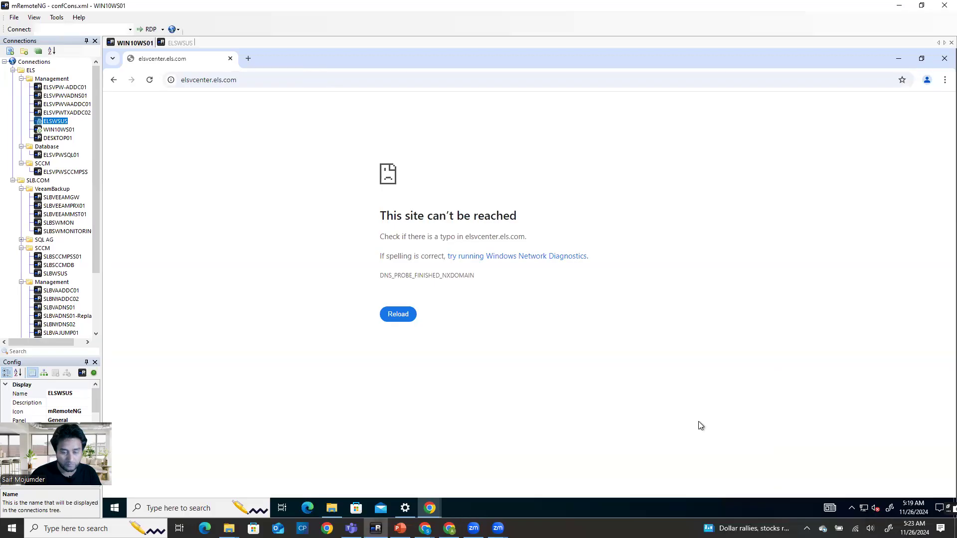
mouse_move(866, 509)
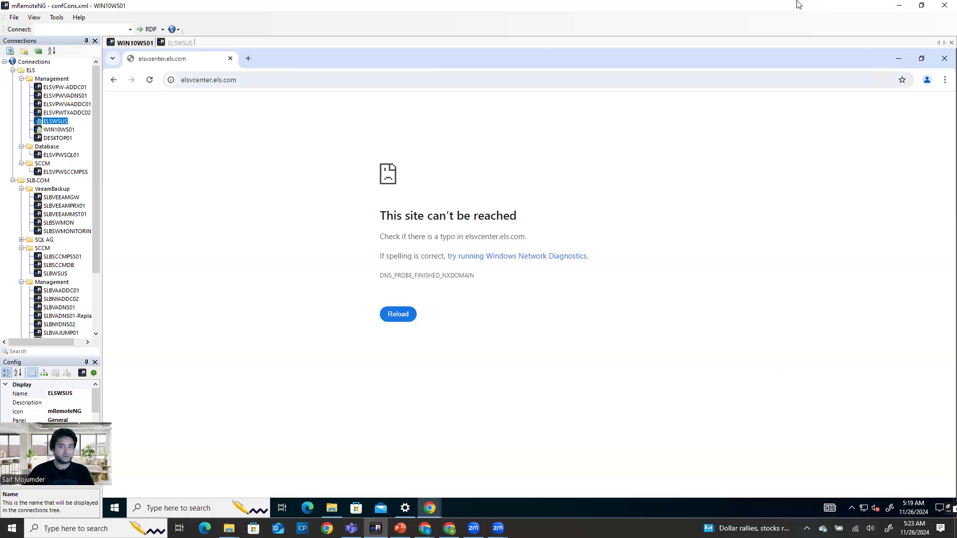
Reopen Chrome in the WIN10WS01 session and maximize it
click(944, 59)
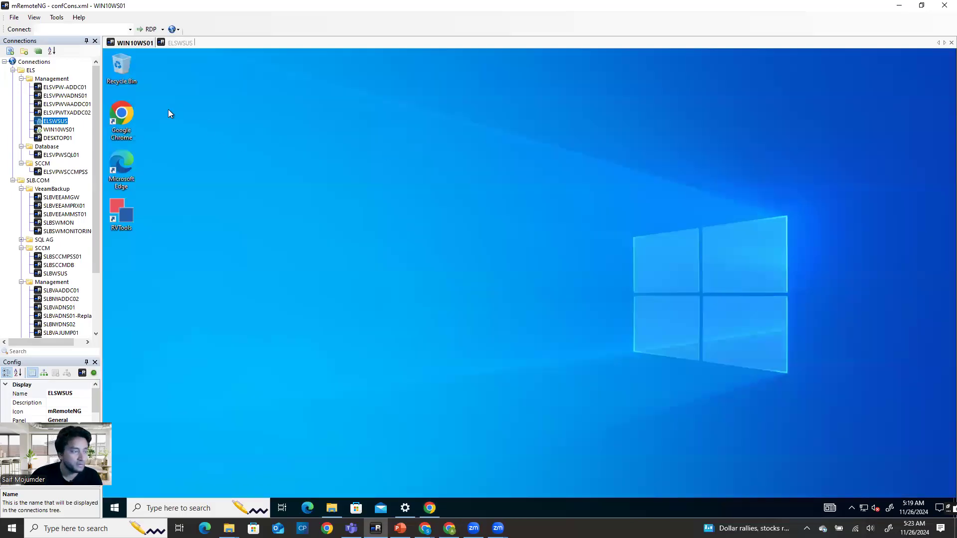
click(185, 44)
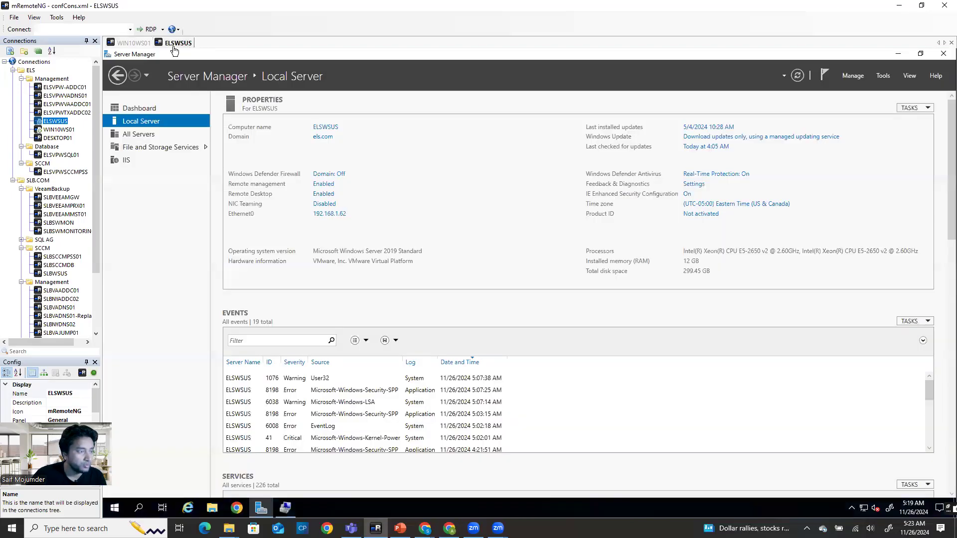
click(132, 44)
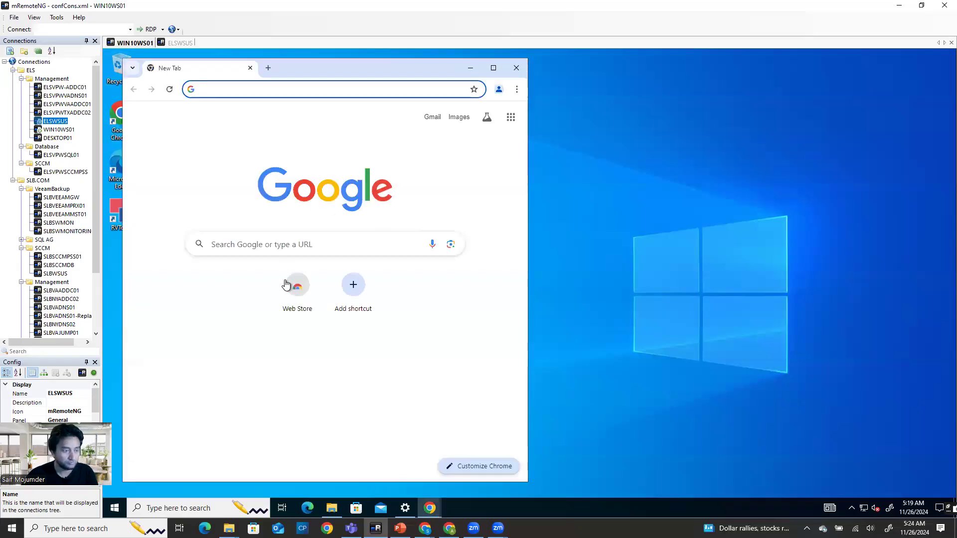
click(493, 68)
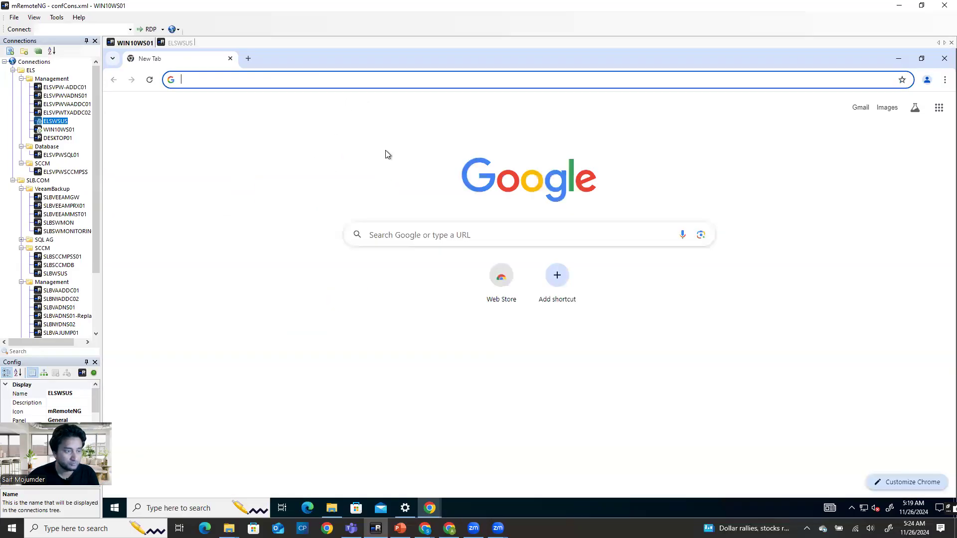
Load the autocompleted elsvcenter.els.com/ui/ from 'els' and select the failing URL
click(389, 230)
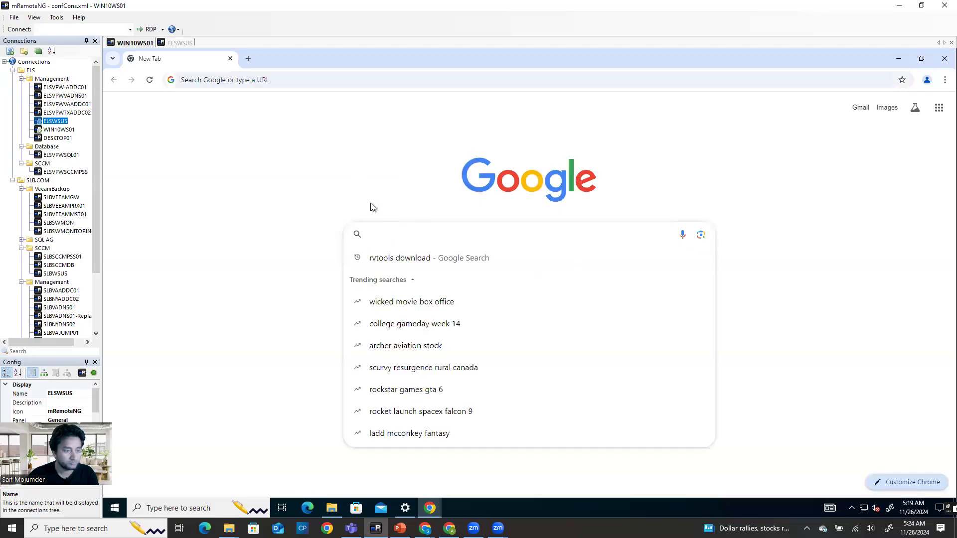
click(255, 78)
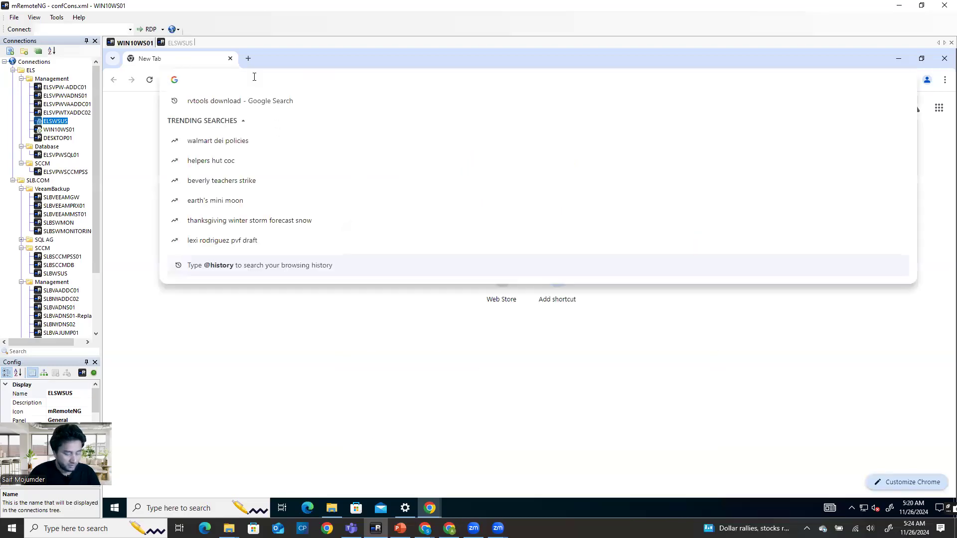
text(els)
key(Return)
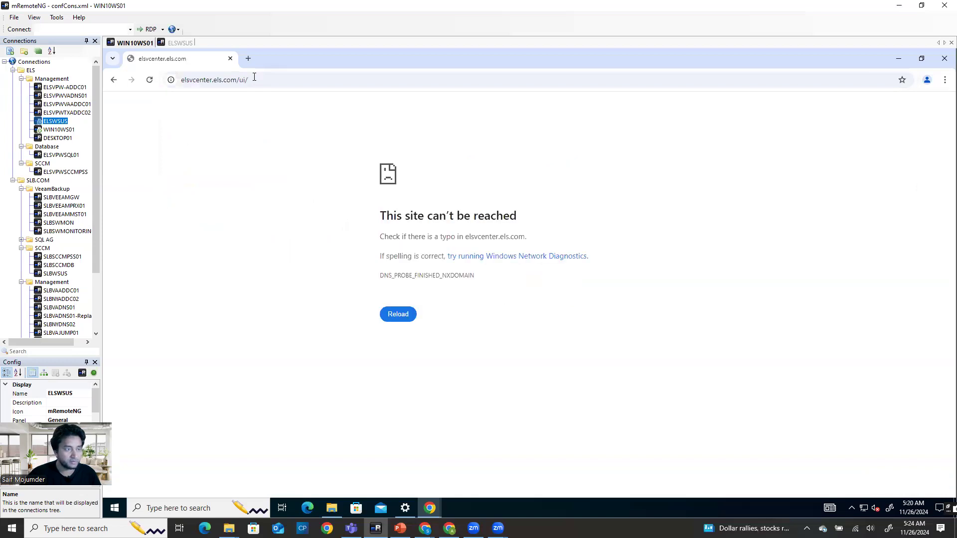
click(261, 81)
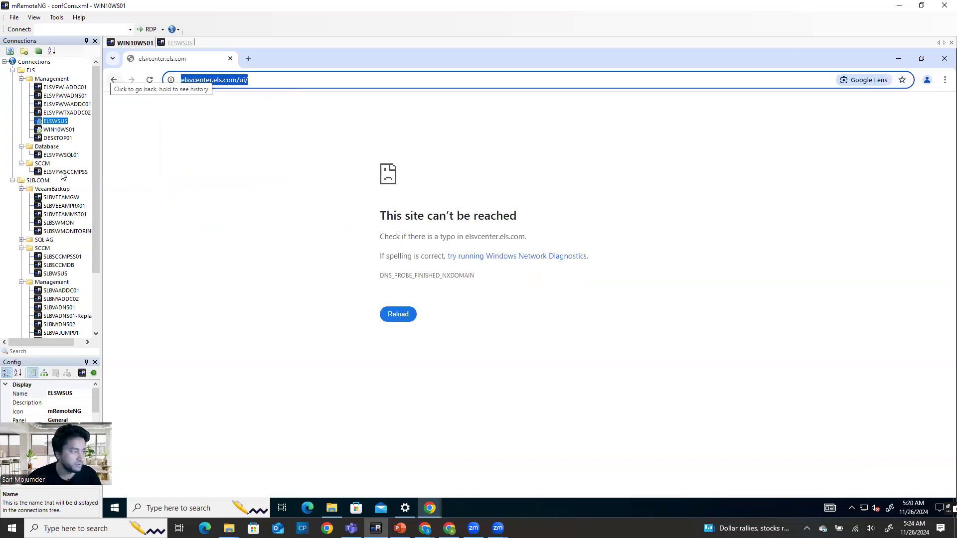
Connect to ELSVPWVAADDC01 after the failed ELSVPW-ADDC01 attempt, then show the ELSWSUS desktop
double_click(78, 88)
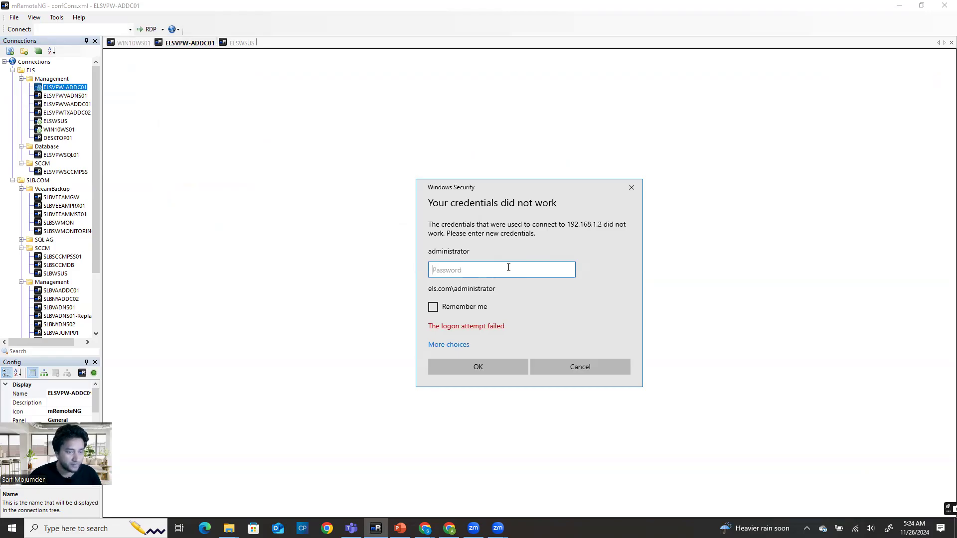
click(631, 188)
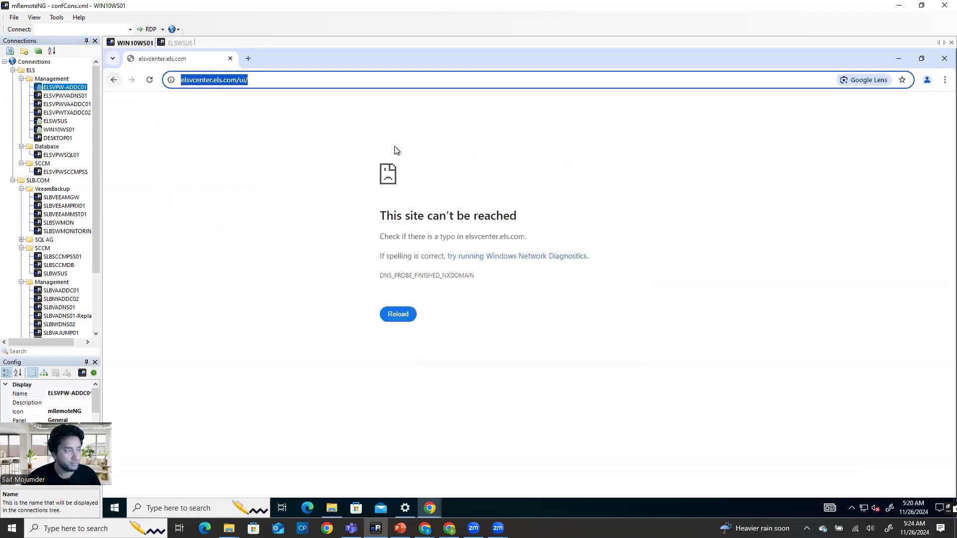
click(78, 97)
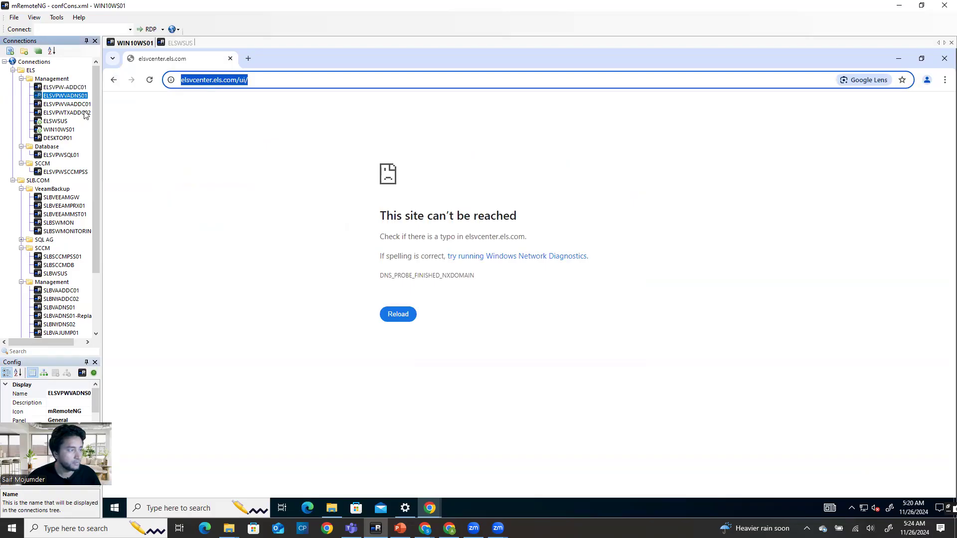
double_click(74, 104)
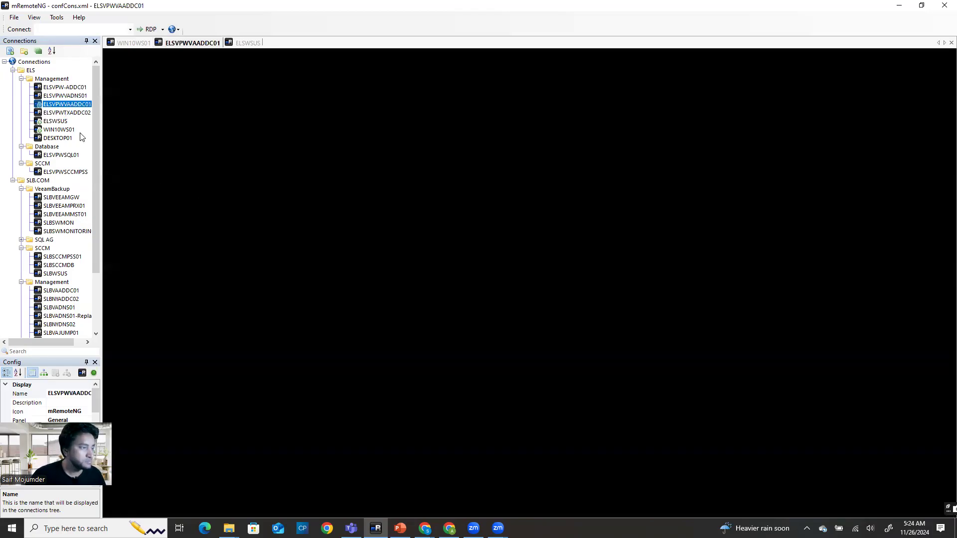
click(251, 45)
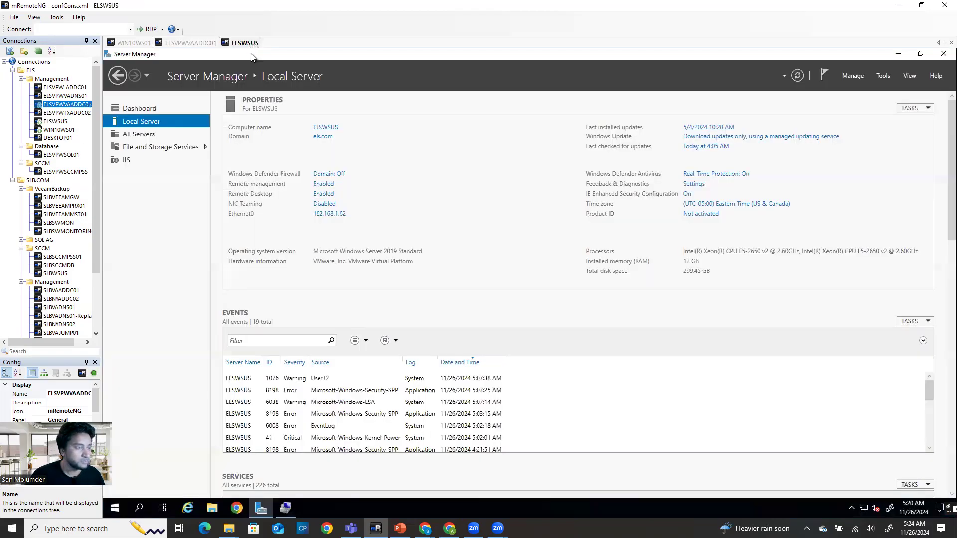
click(899, 55)
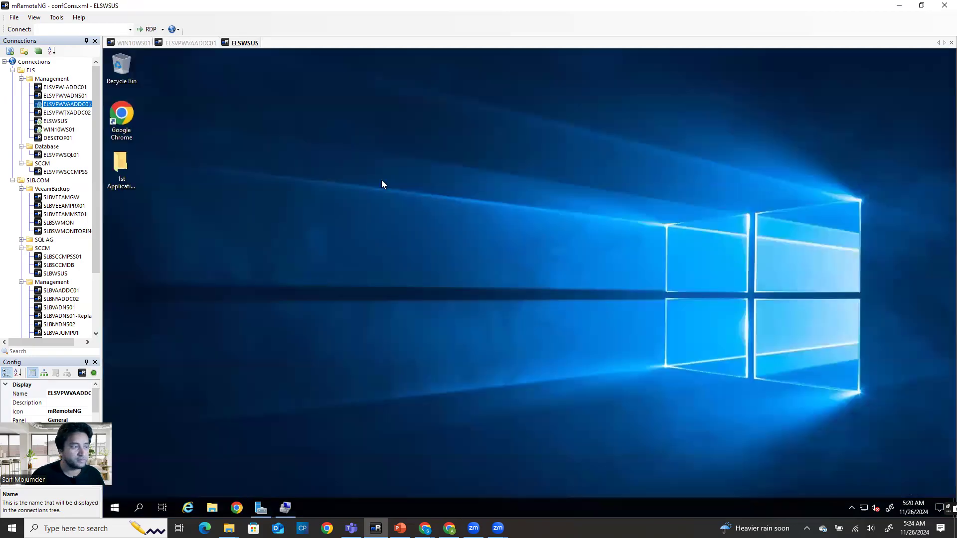
double_click(134, 106)
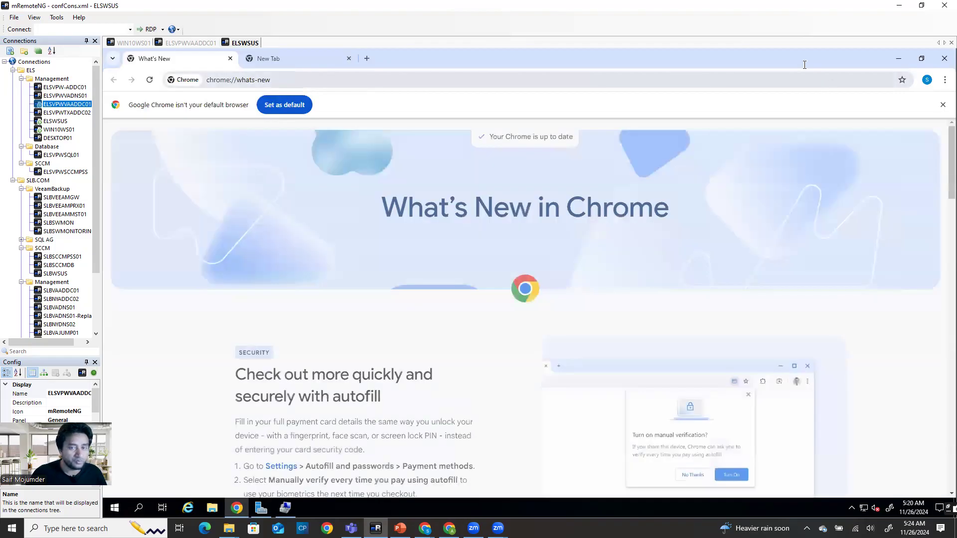
click(943, 105)
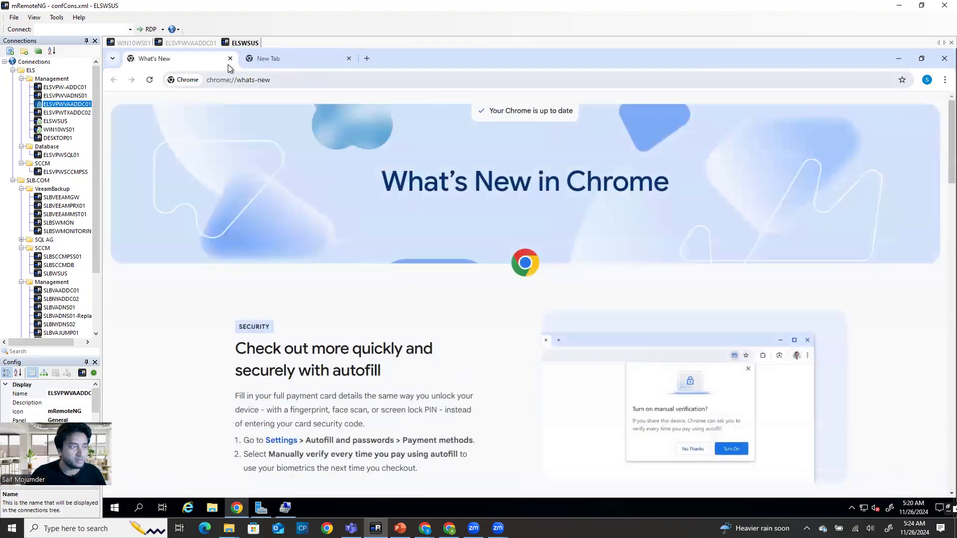
click(194, 46)
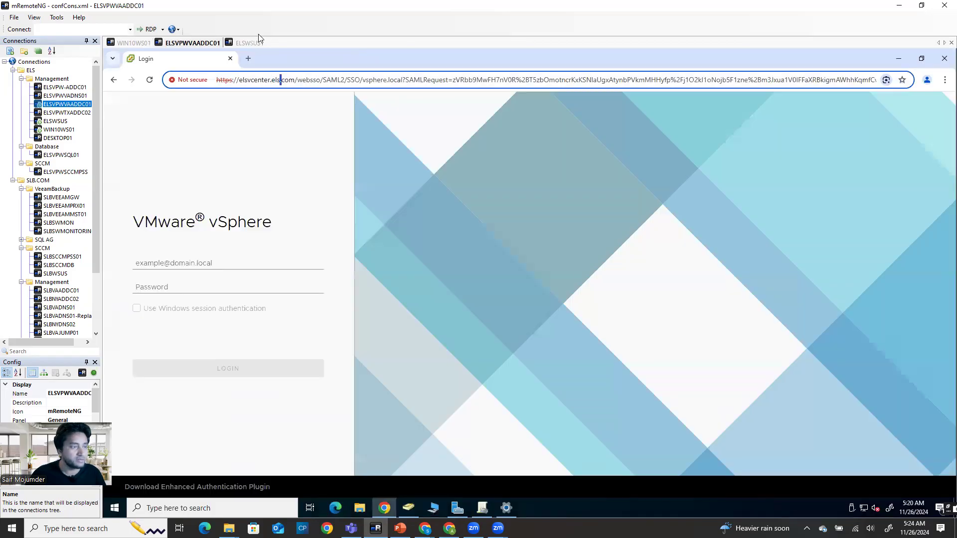
click(296, 79)
drag(288, 80, 205, 83)
key(ctrl+c)
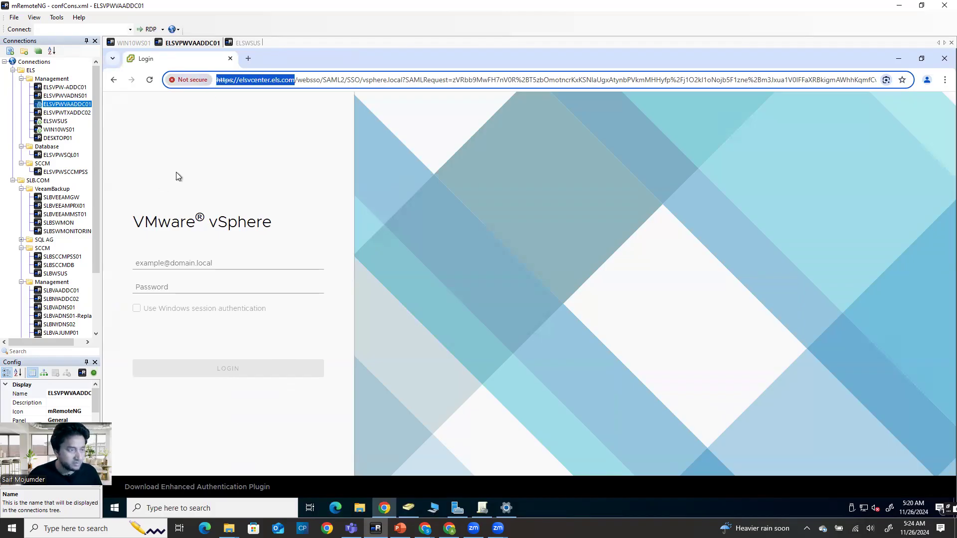
click(248, 43)
Paste and load the vCenter address, proceed past the certificate warning, and launch vSphere Client
click(298, 81)
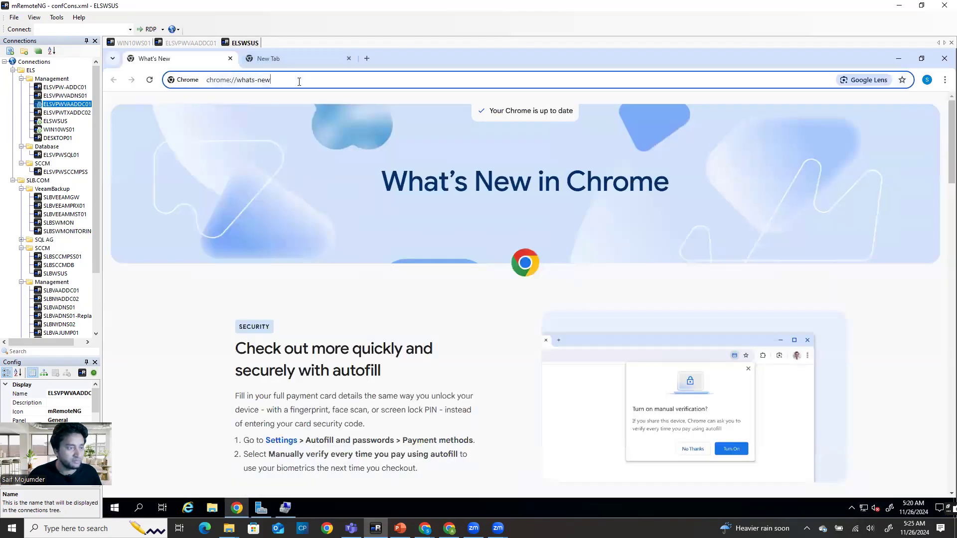
key(ctrl+v)
key(Return)
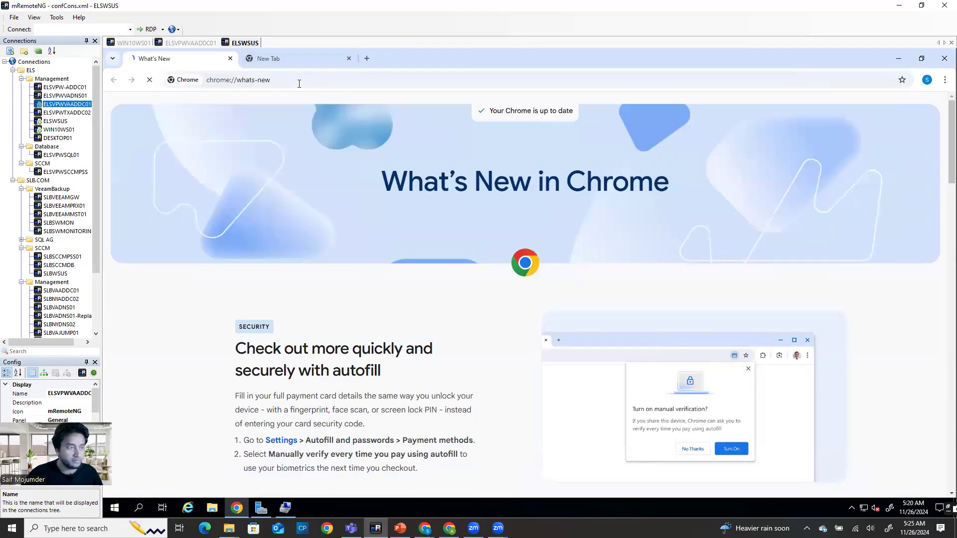
click(395, 350)
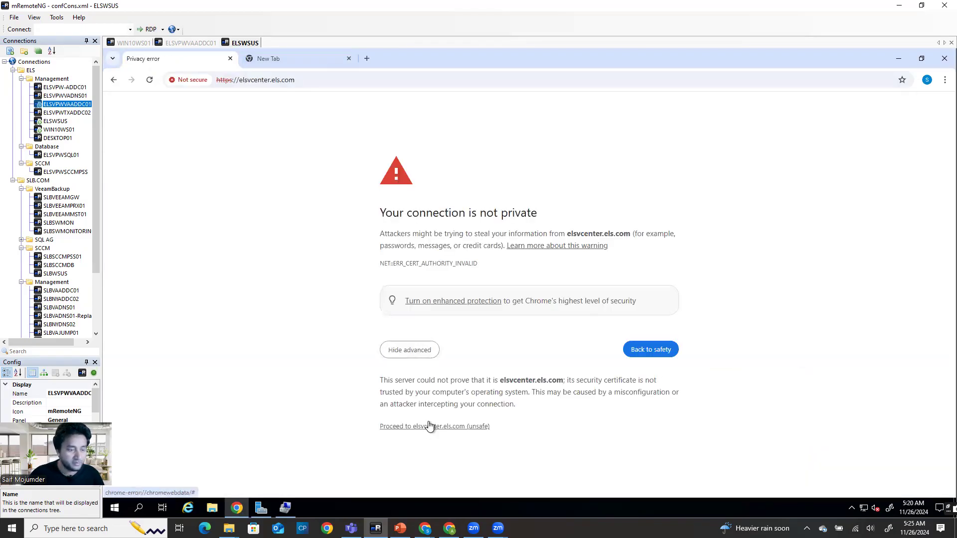
click(423, 426)
click(200, 159)
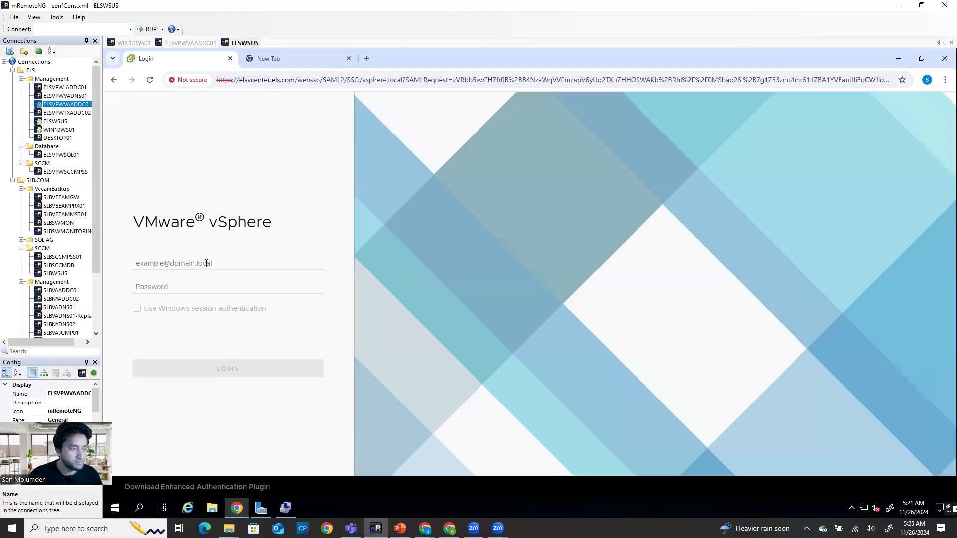
click(200, 265)
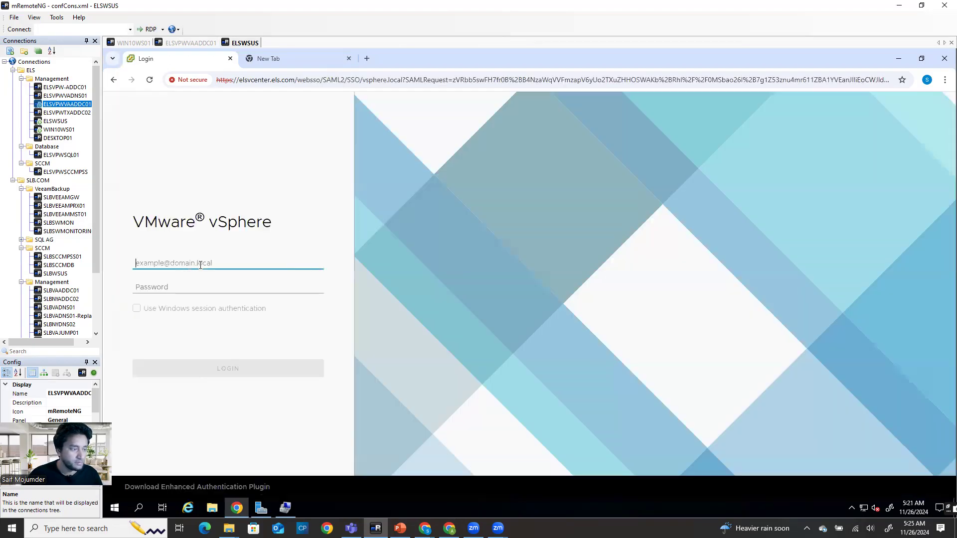
Sign in with the vsphere.local administrator account and its password, then select ELSDC in the inventory
text(ad)
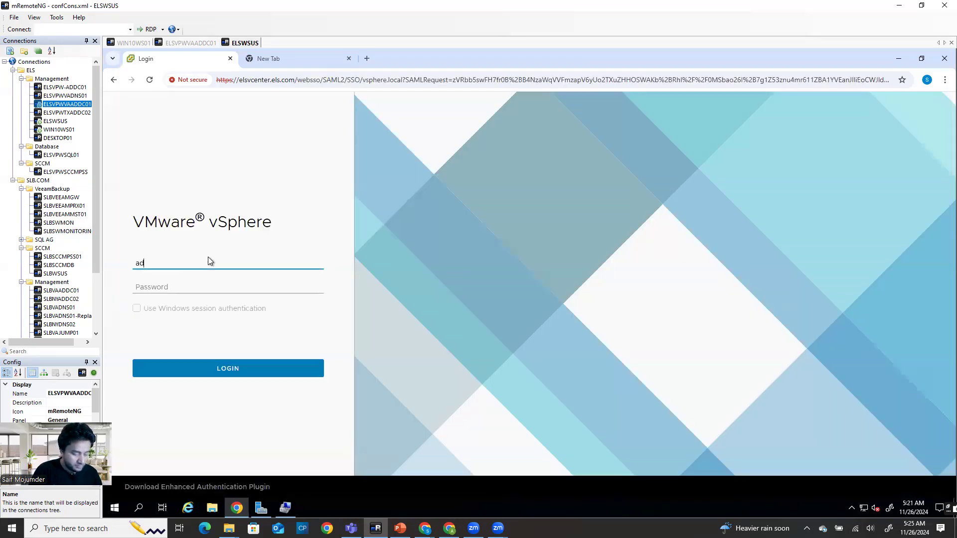
text(ministrator@vsphere)
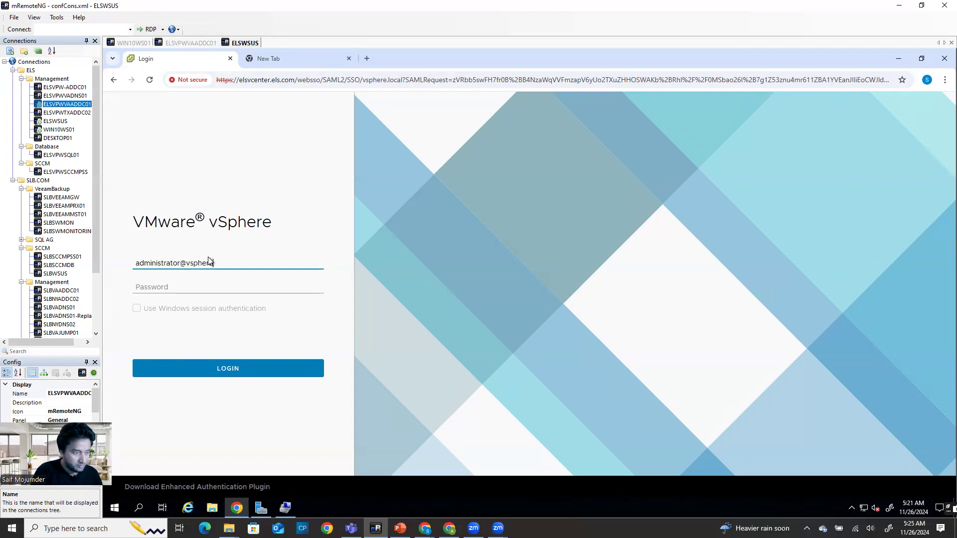
text(.local)
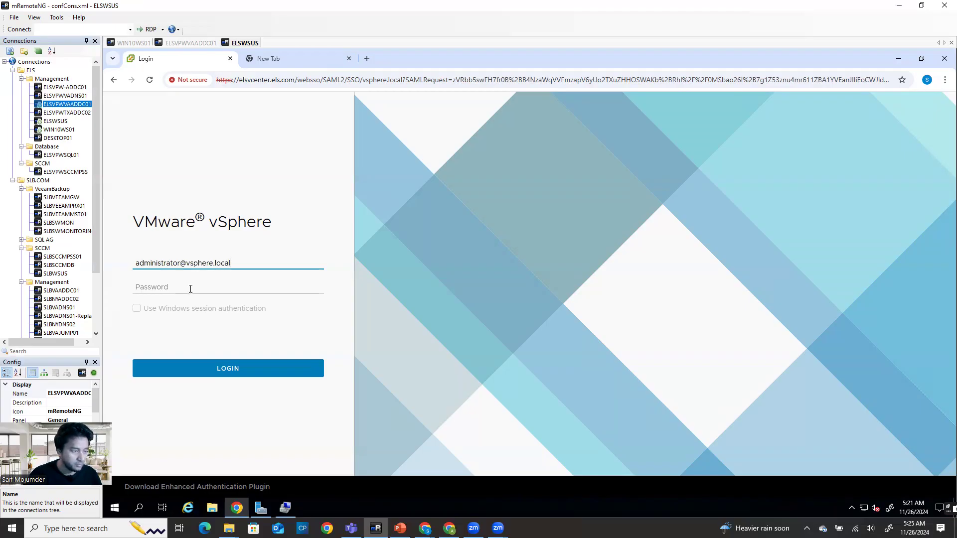
click(189, 289)
text(••)
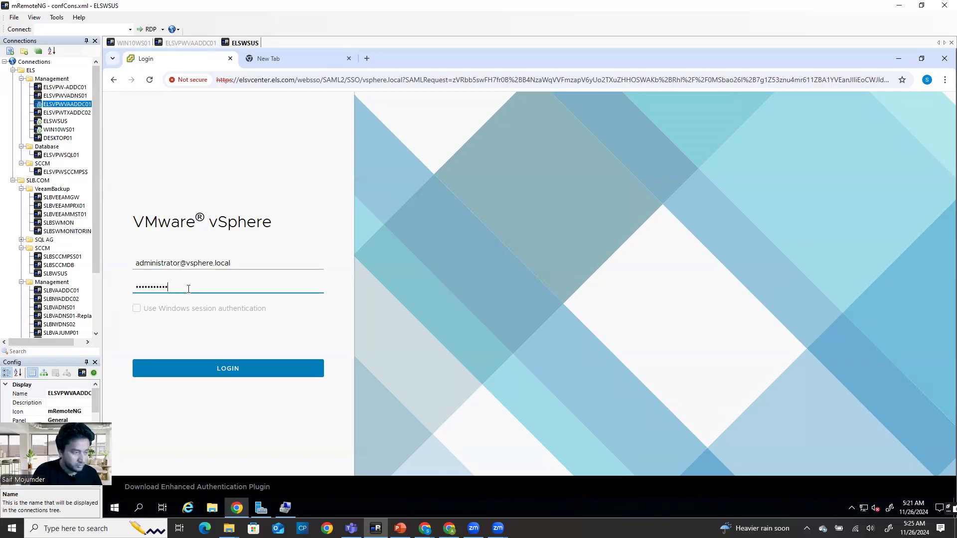
key(BackSpace)
key(BackSpace)
key(BackSpace)
key(BackSpace)
key(BackSpace)
key(BackSpace)
key(BackSpace)
key(BackSpace)
key(BackSpace)
key(BackSpace)
text(•)
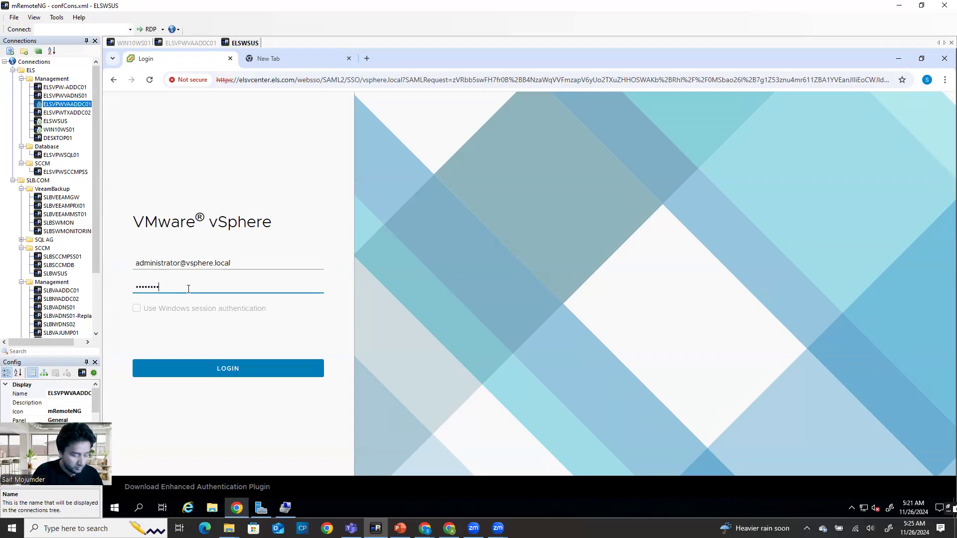
key(Return)
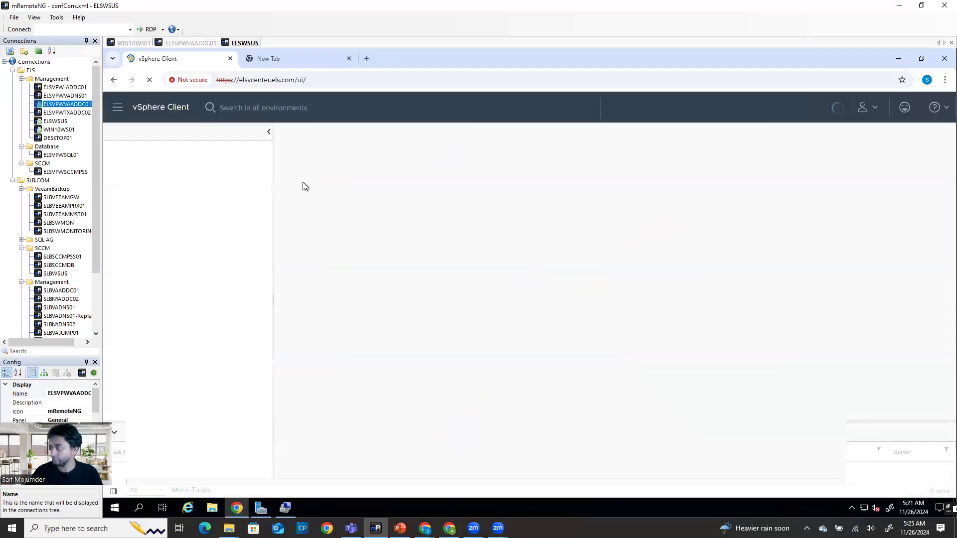
click(165, 186)
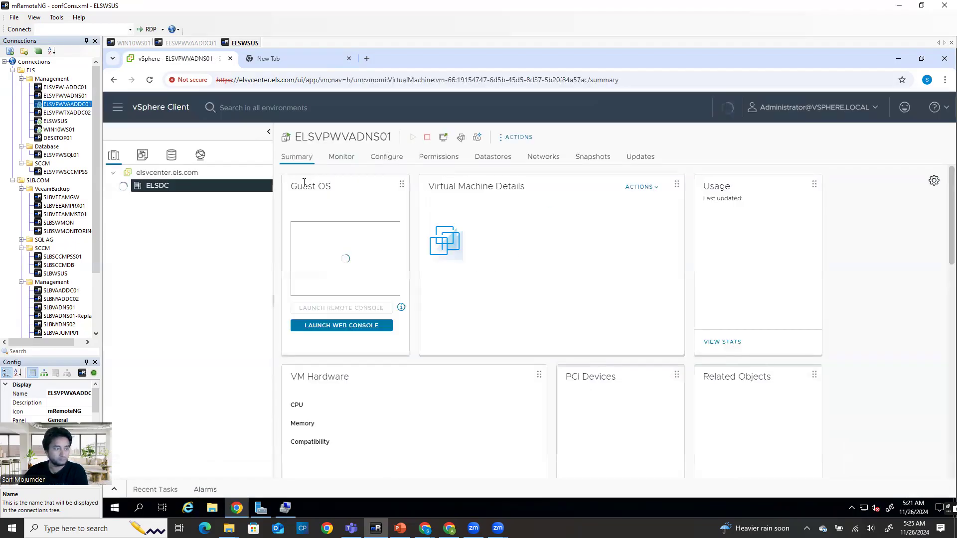
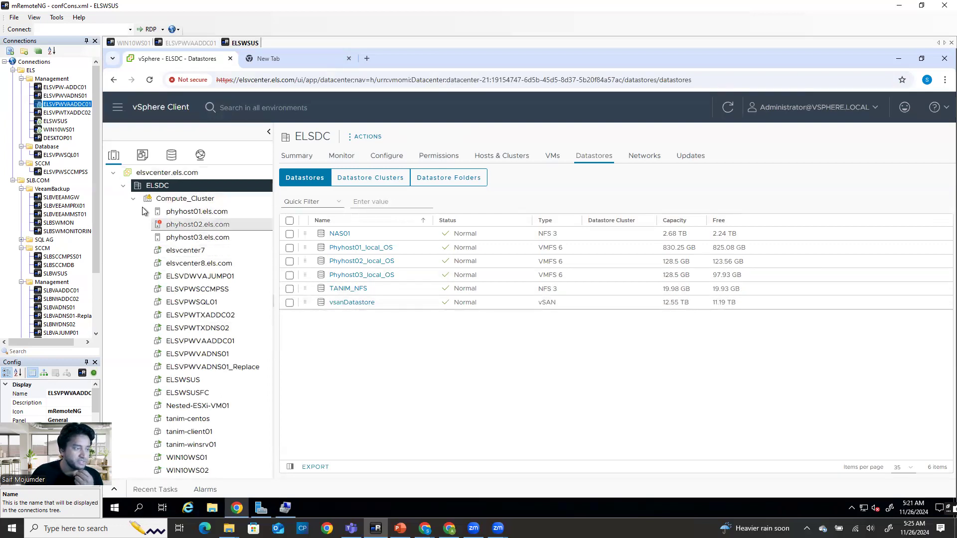
Show the vCenter's Configure > Alarm Definitions list and scroll down to Host error
click(154, 173)
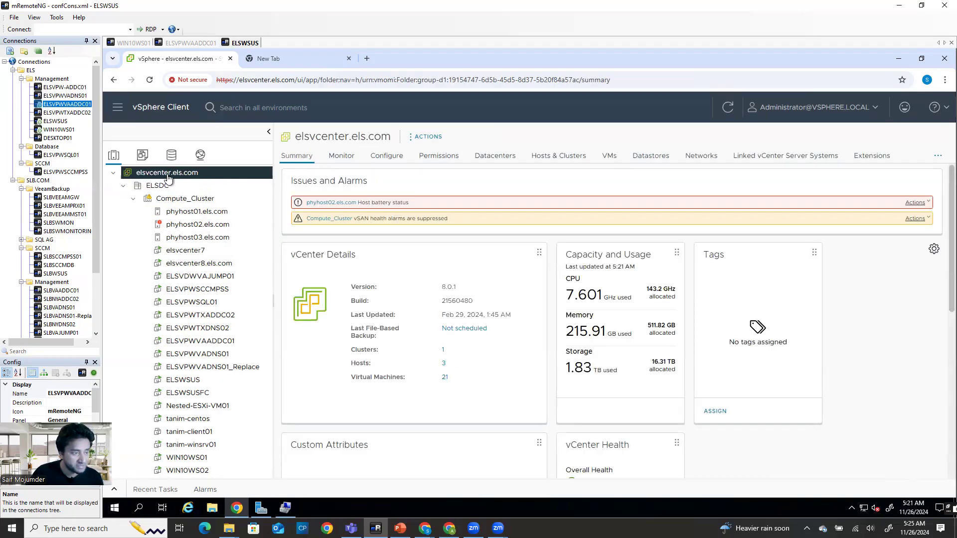
click(390, 158)
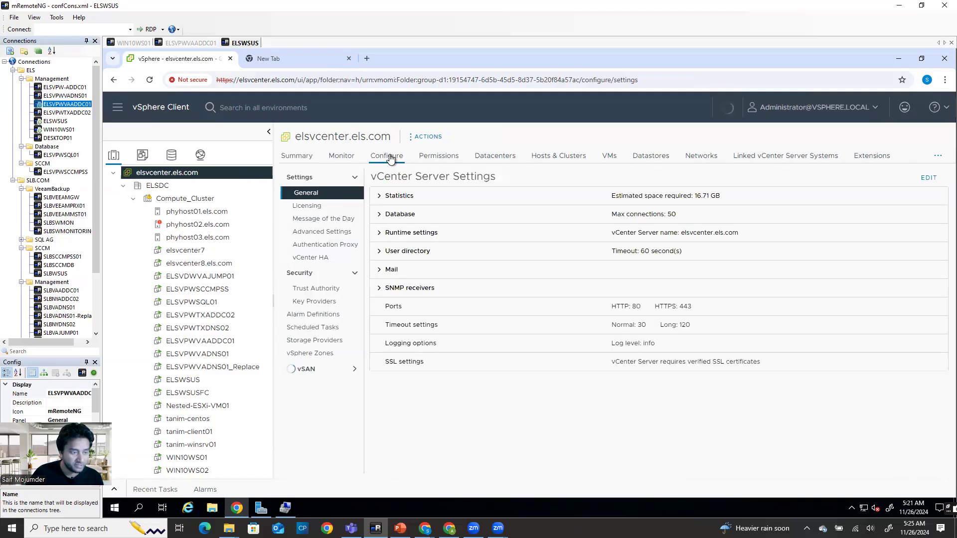
click(317, 318)
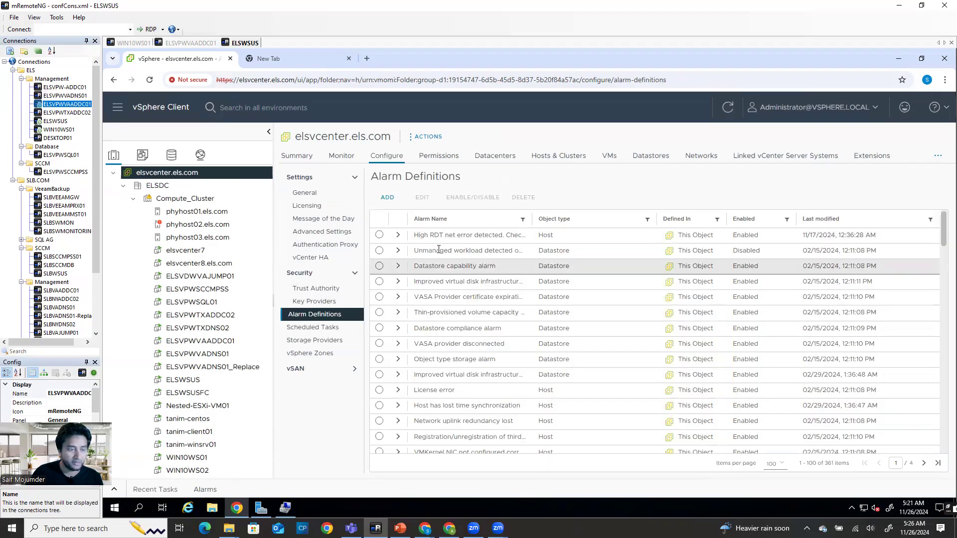
scroll(448, 389, down, 4)
scroll(488, 422, down, 3)
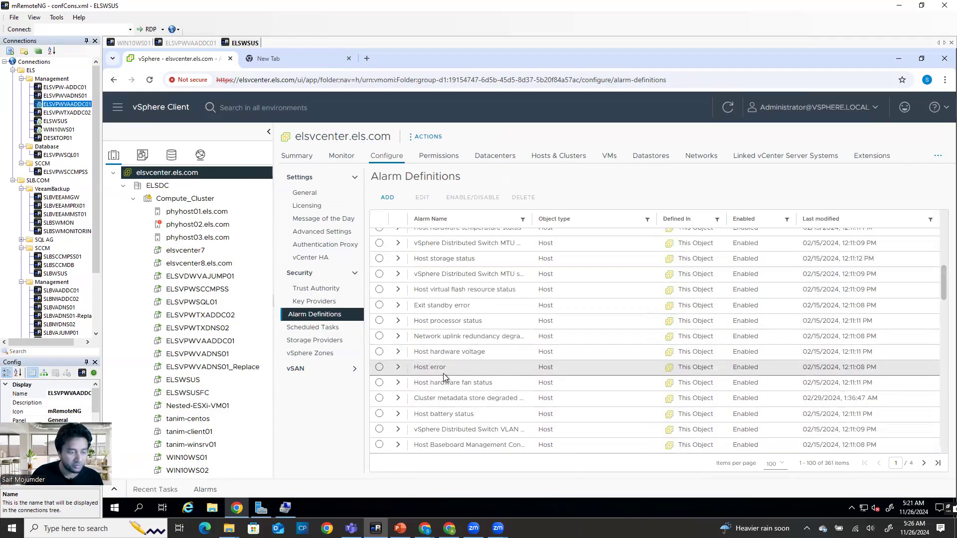
Expand the Host error alarm and open it in the Edit Alarm Definition wizard
click(398, 368)
click(380, 367)
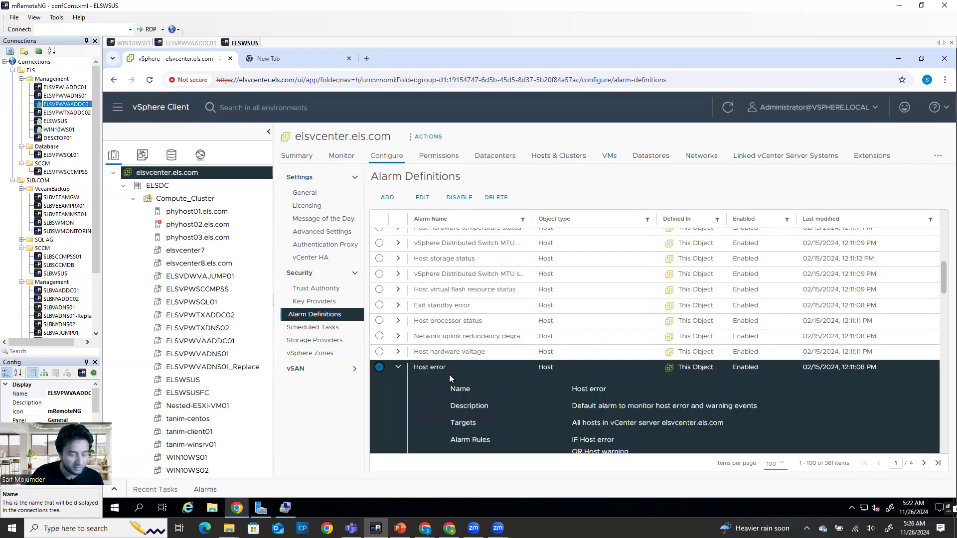
scroll(516, 384, down, 4)
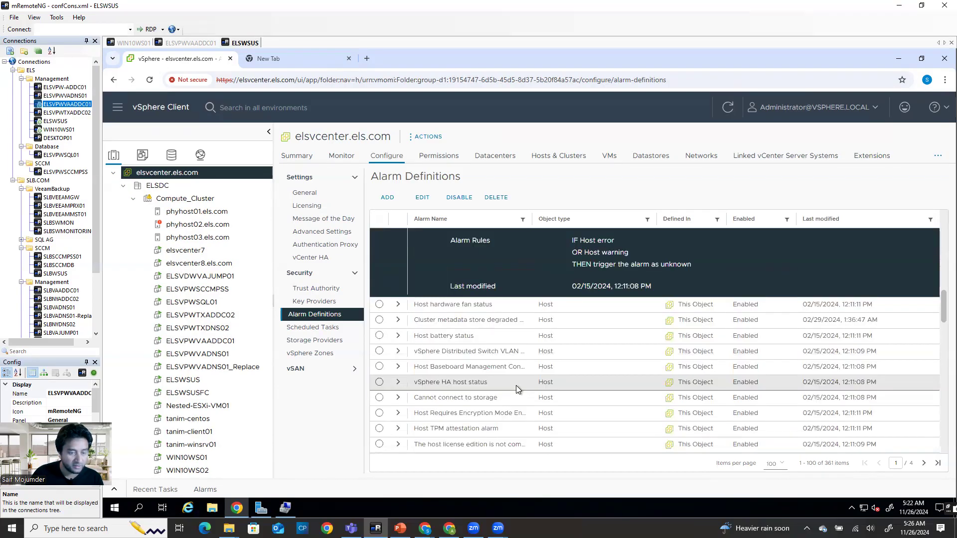
scroll(521, 381, up, 3)
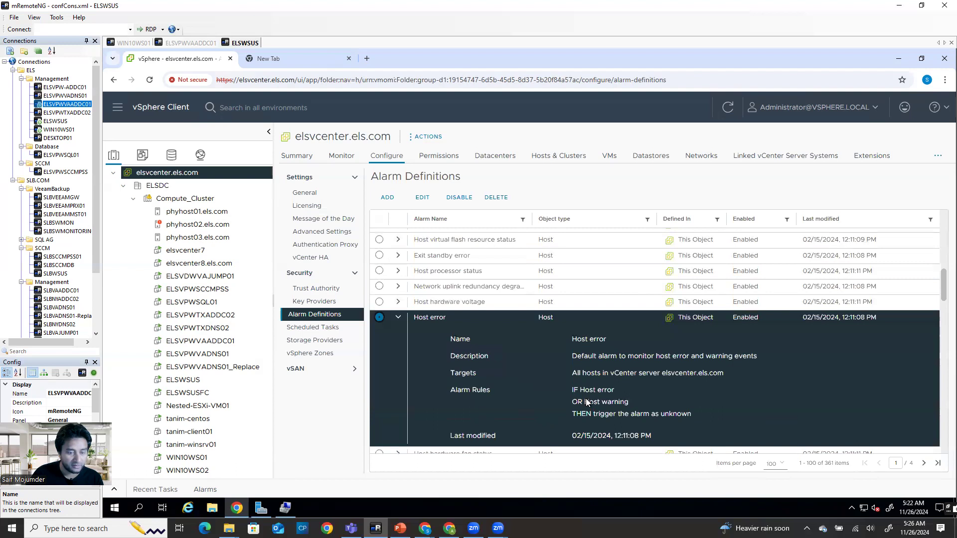
click(422, 197)
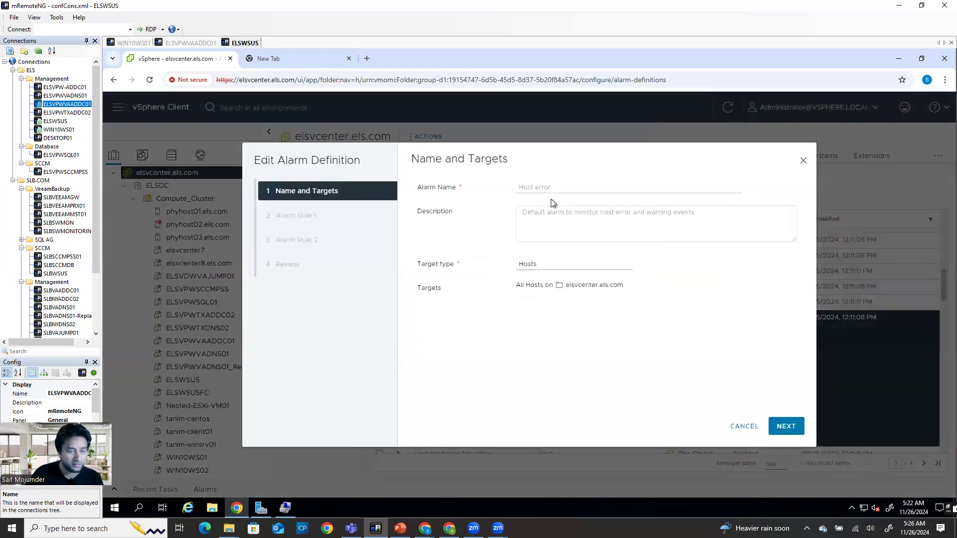
Make Host error's Rule 1 show as Critical with email notifications enabled
click(779, 427)
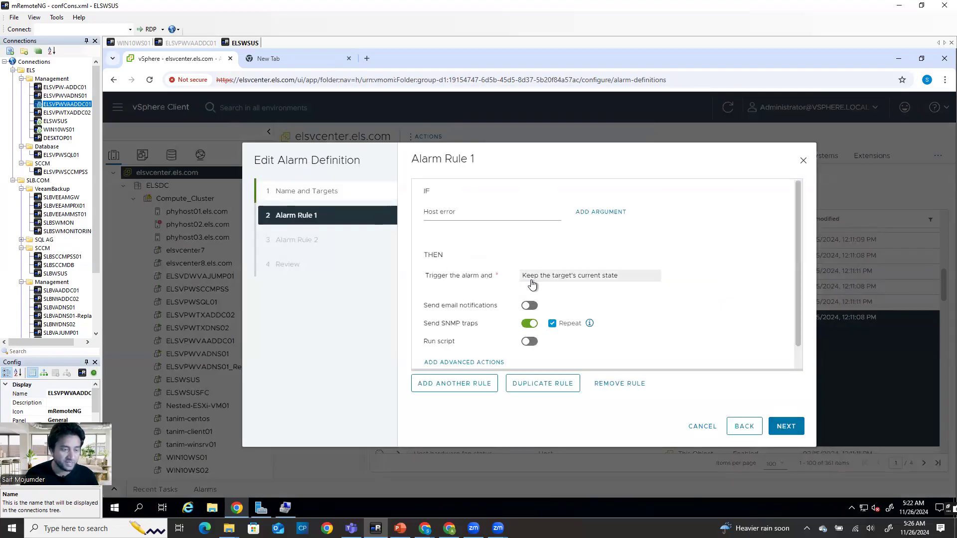
click(550, 277)
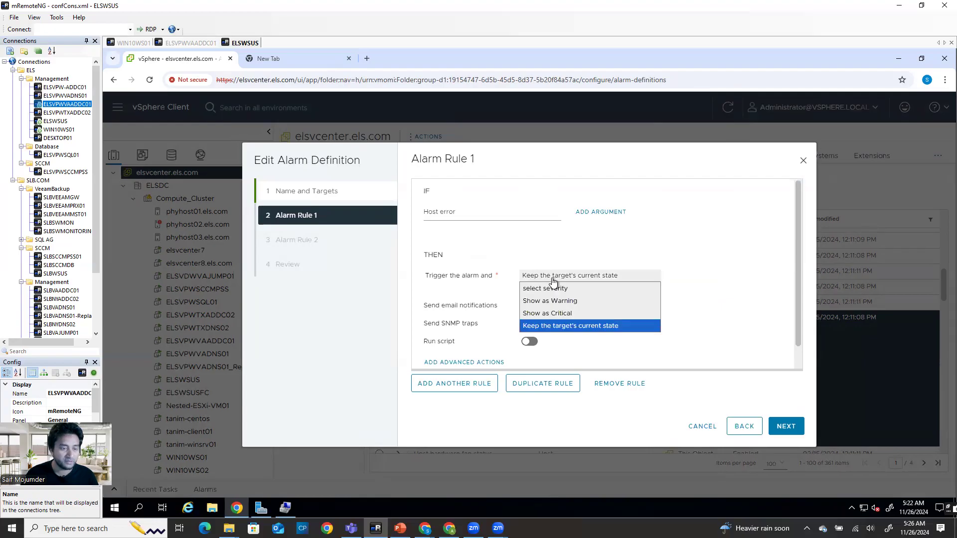
click(584, 313)
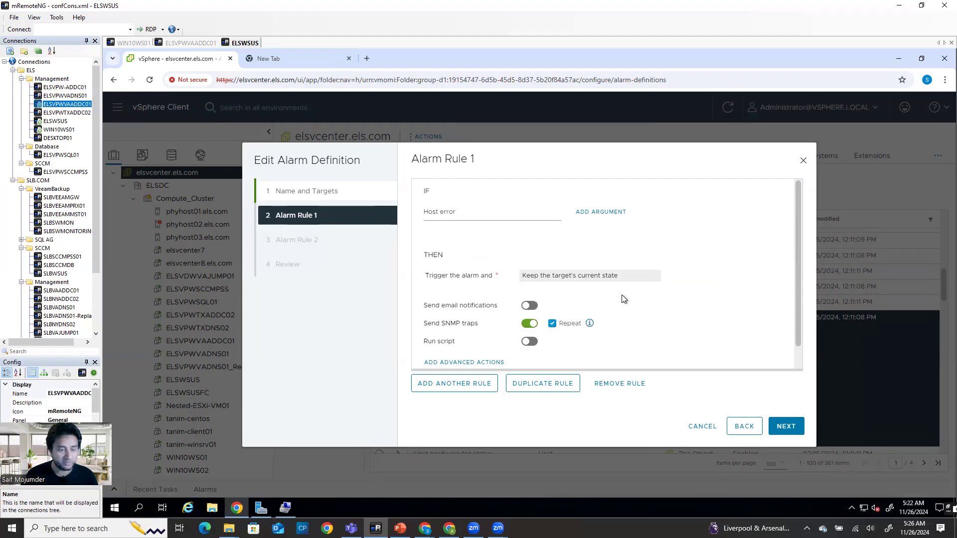
click(528, 306)
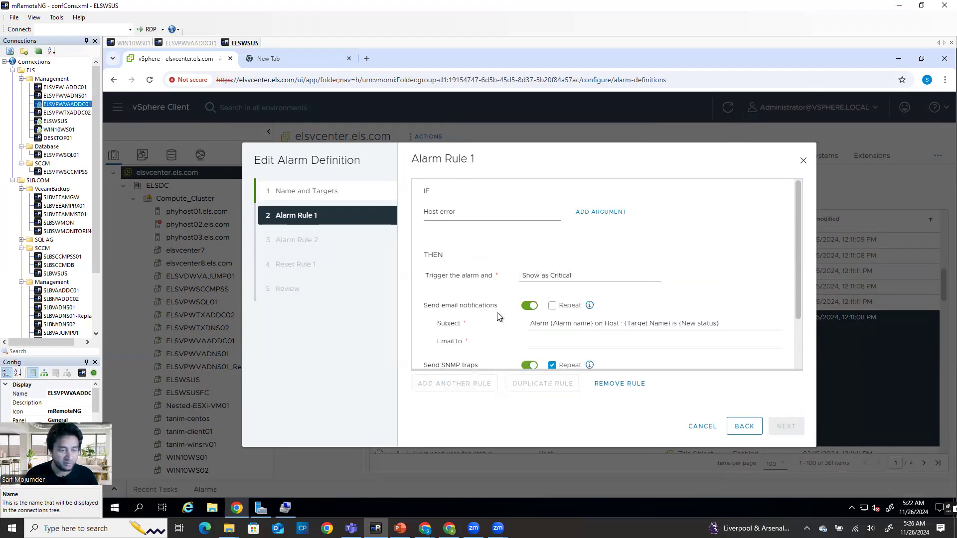
Leave the recipient address blank for now and switch to the Brevo window
click(566, 341)
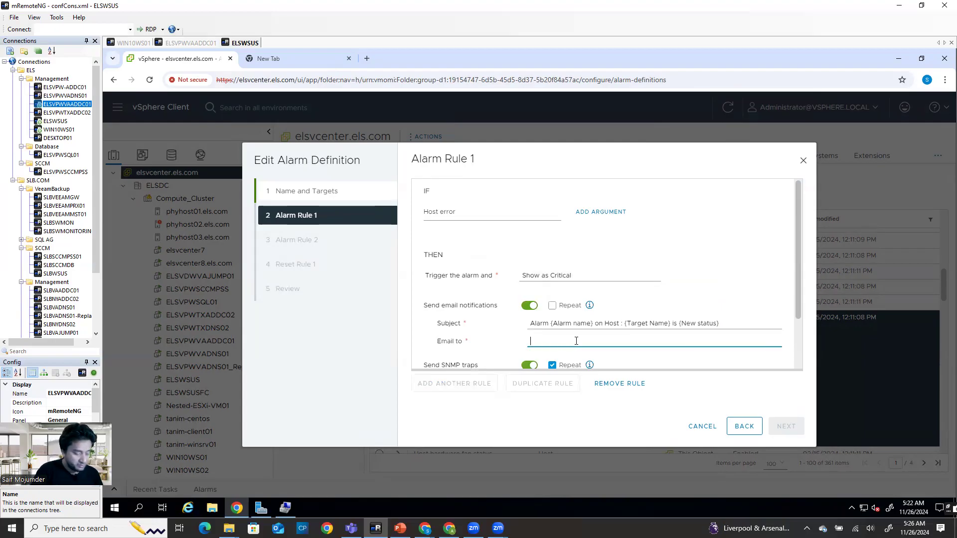
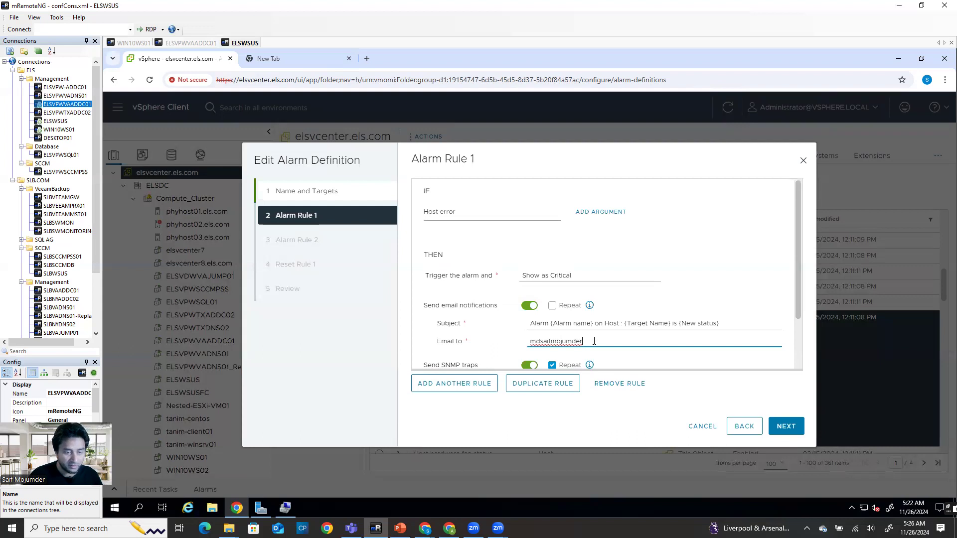
drag(594, 341, 456, 362)
key(BackSpace)
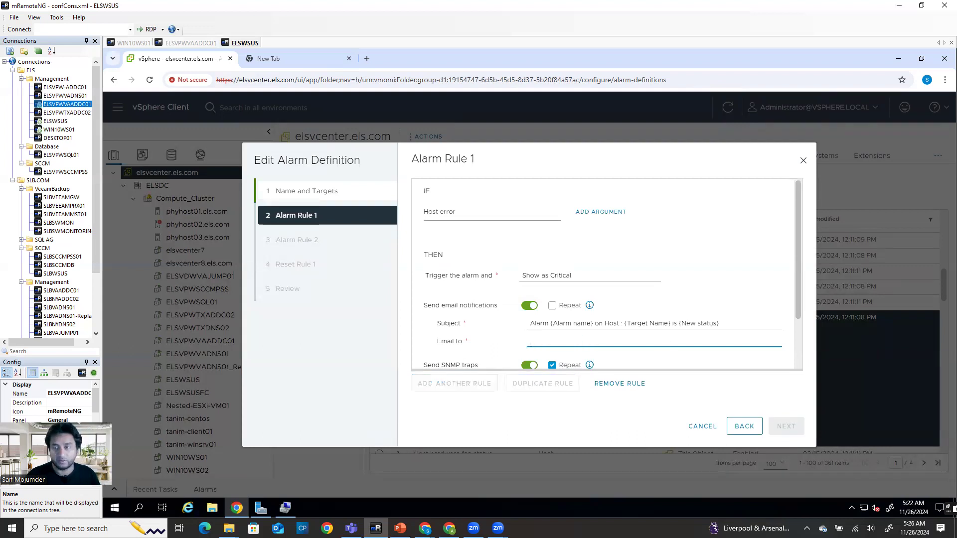
key(alt+Tab)
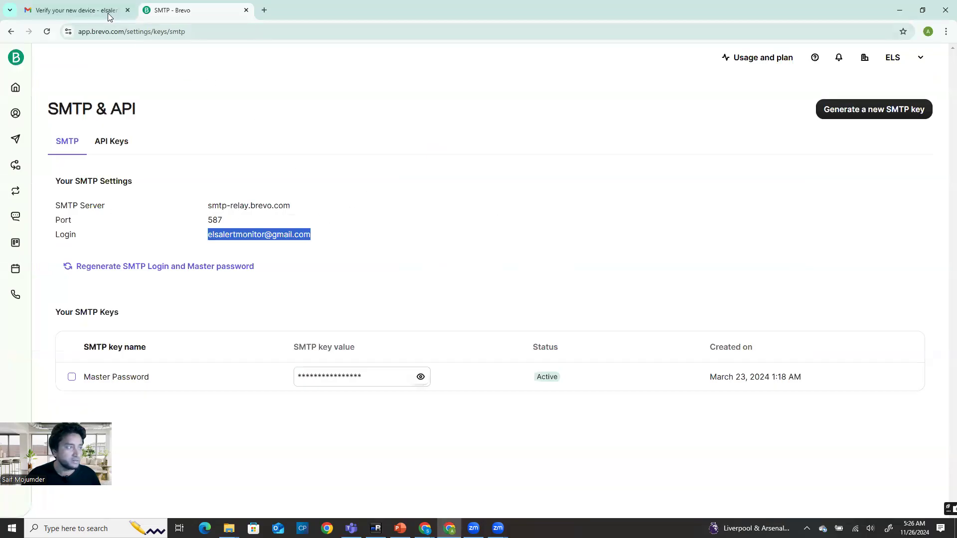
Check the alert mailbox's Gmail inbox, then minimize Chrome to return to vSphere
click(88, 7)
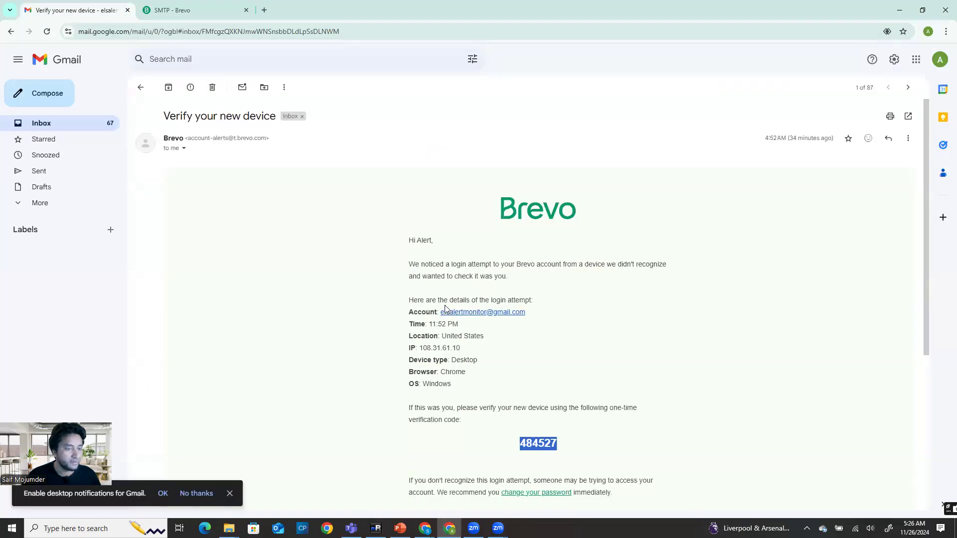
click(68, 126)
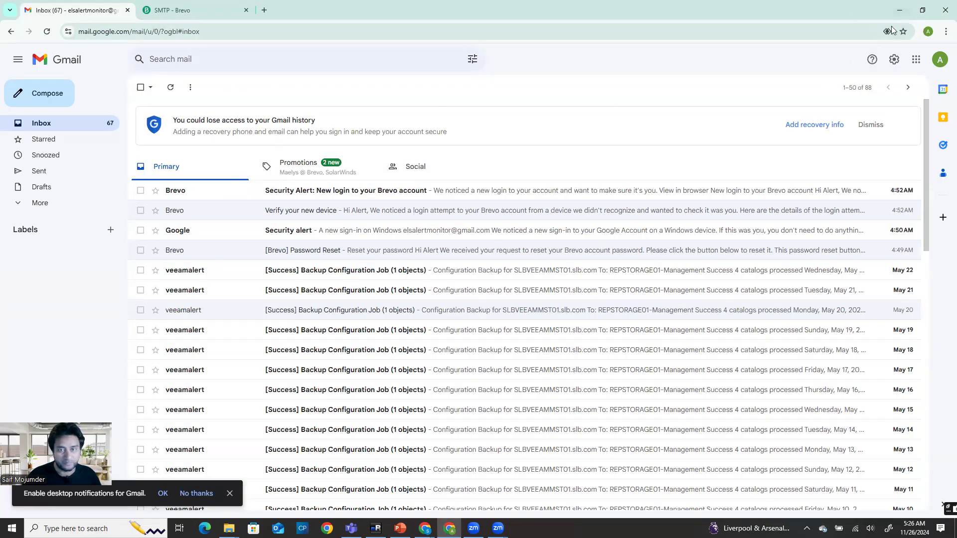
click(901, 10)
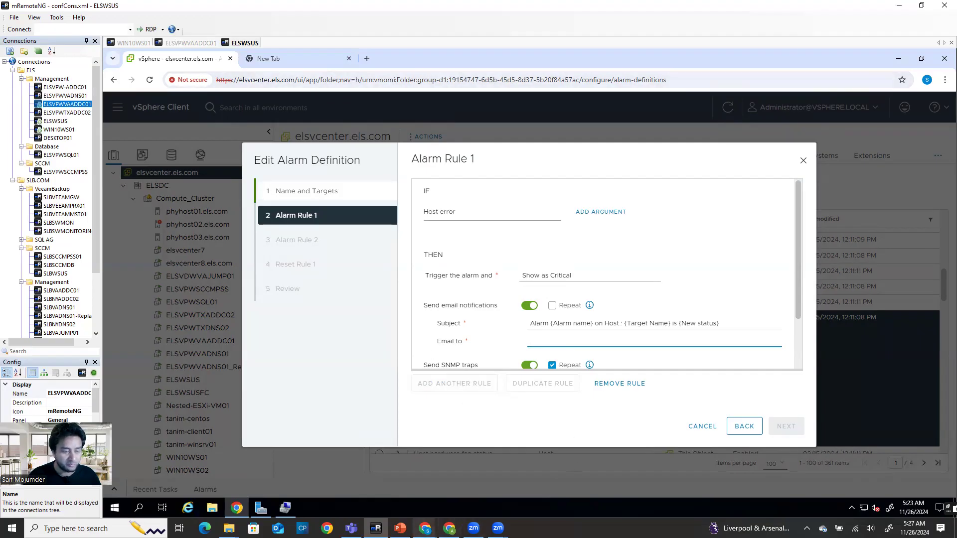
Switch from the vSphere session to the local Chrome window showing Gmail
mouse_move(424, 529)
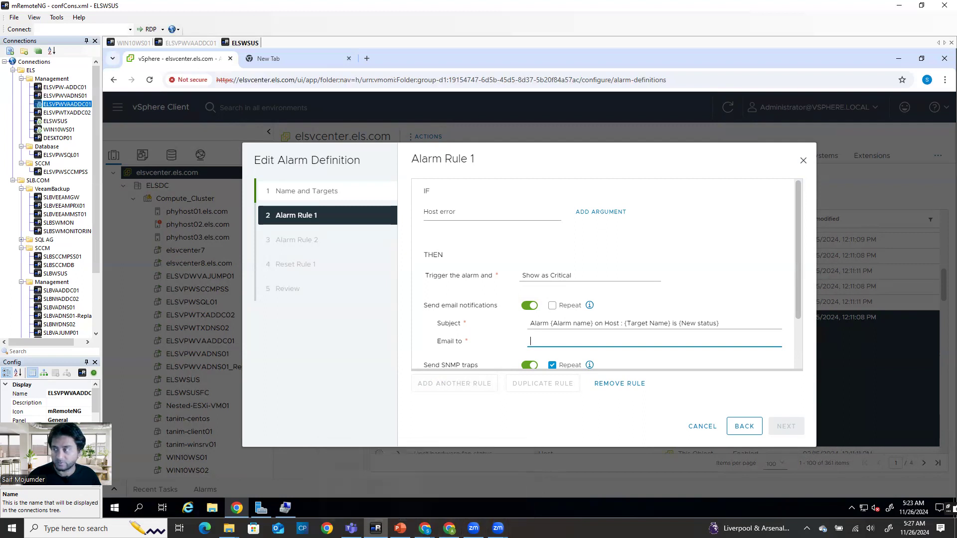
key(alt+Tab)
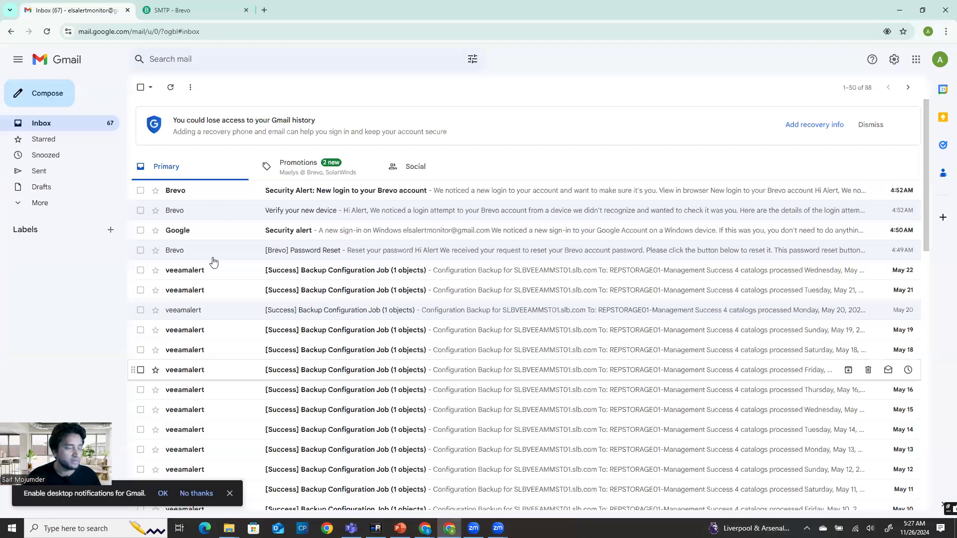
Copy the SMTP login address from Brevo's SMTP settings, ending on the Gmail inbox
click(174, 13)
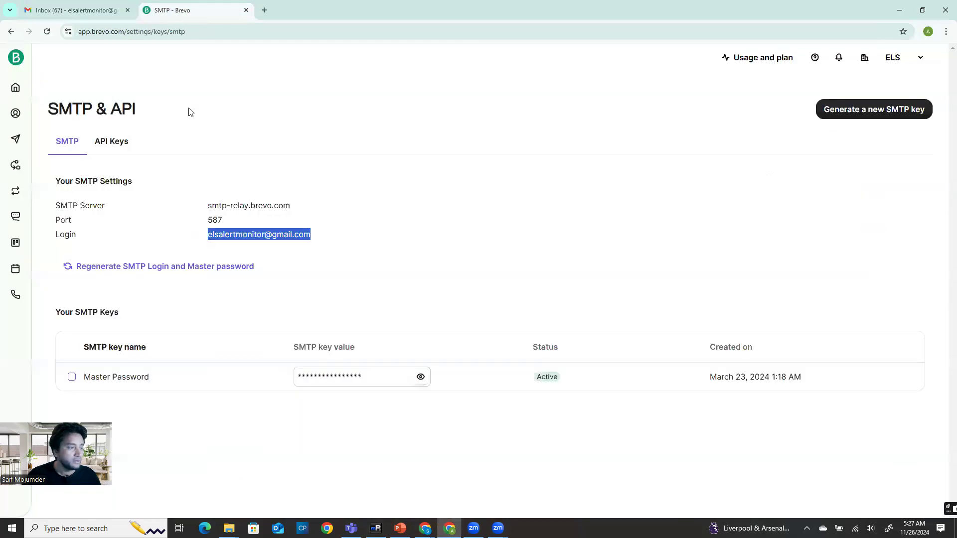
right_click(252, 236)
click(277, 244)
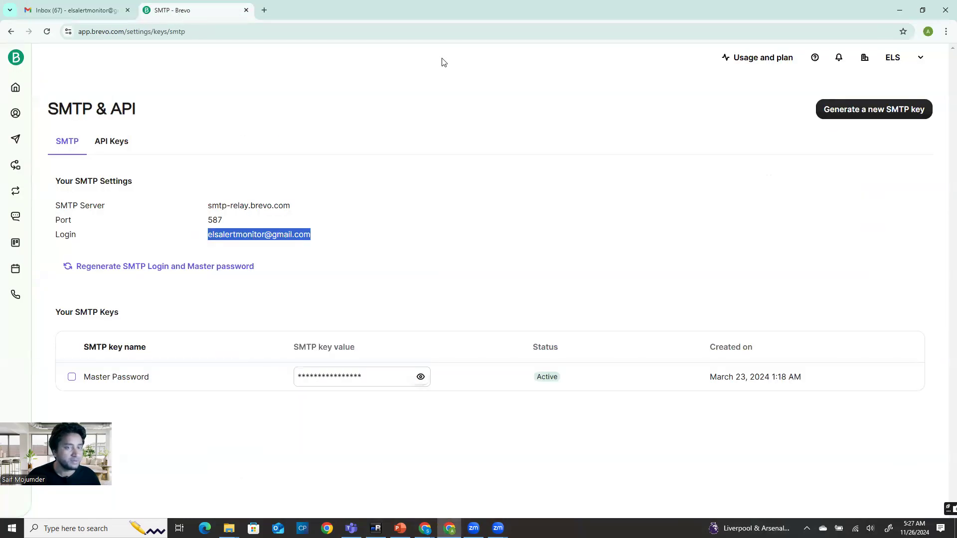
click(80, 4)
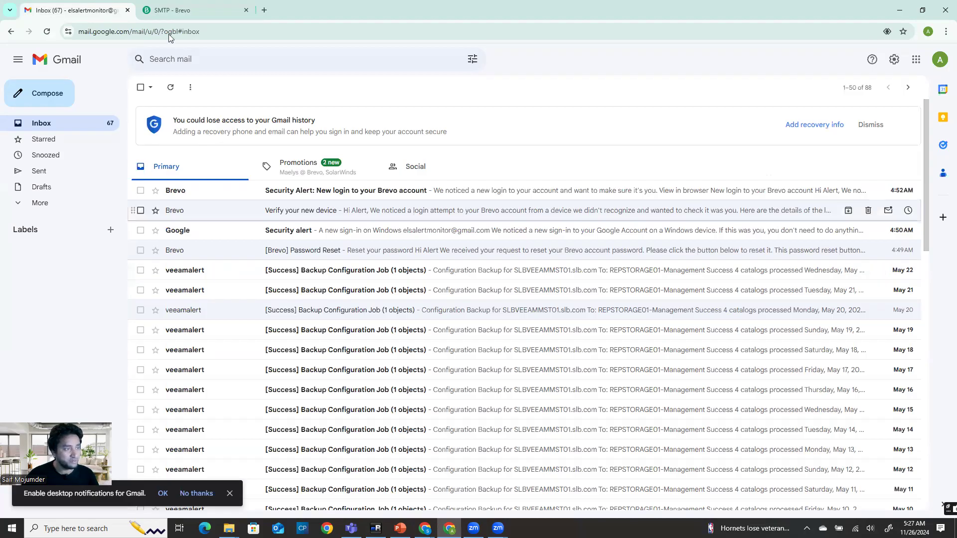
click(184, 12)
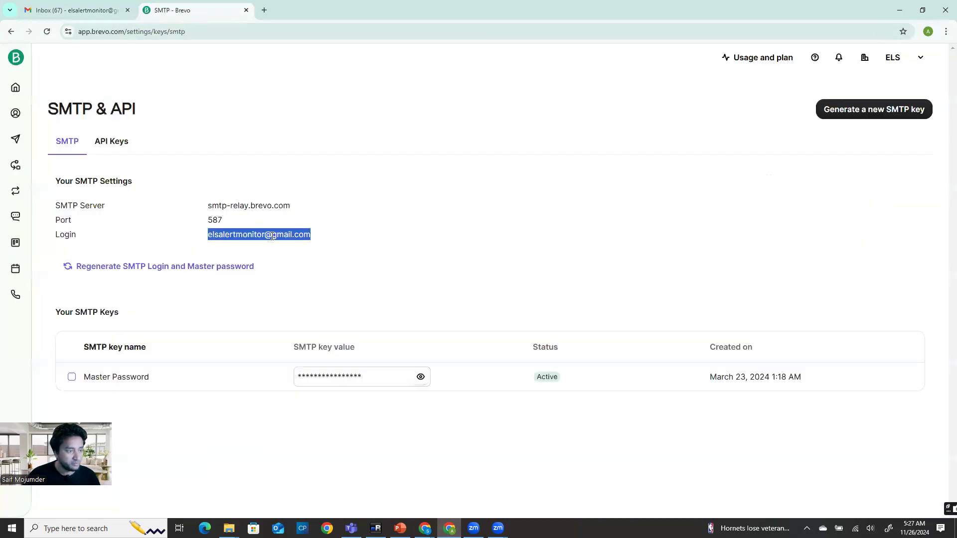
click(75, 10)
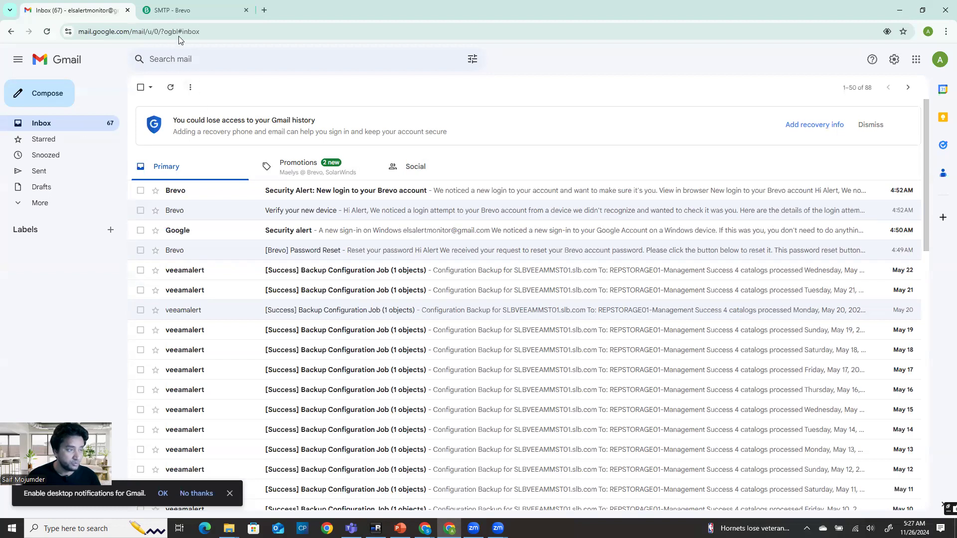
Paste the alert address into Rule 1's Email to field and advance to Rule 2
click(376, 528)
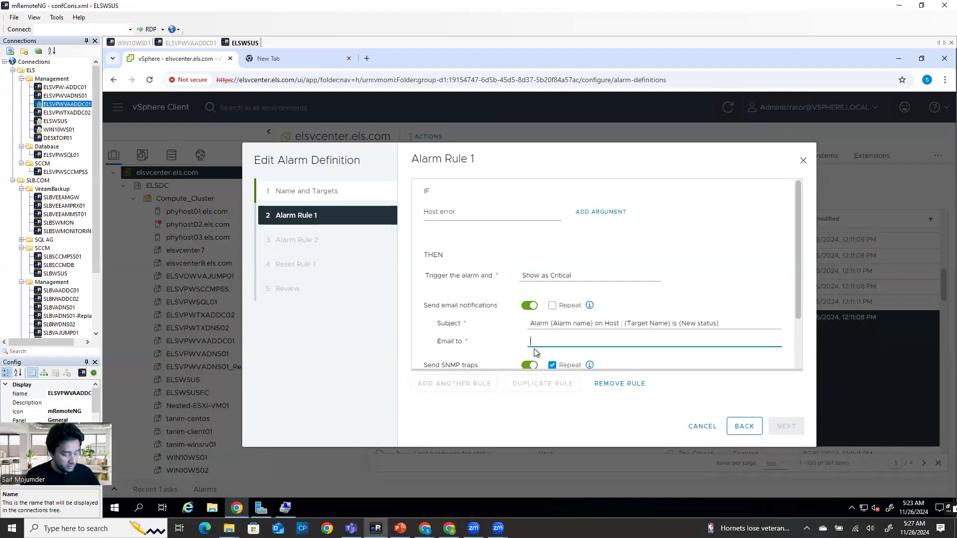
key(ctrl+v)
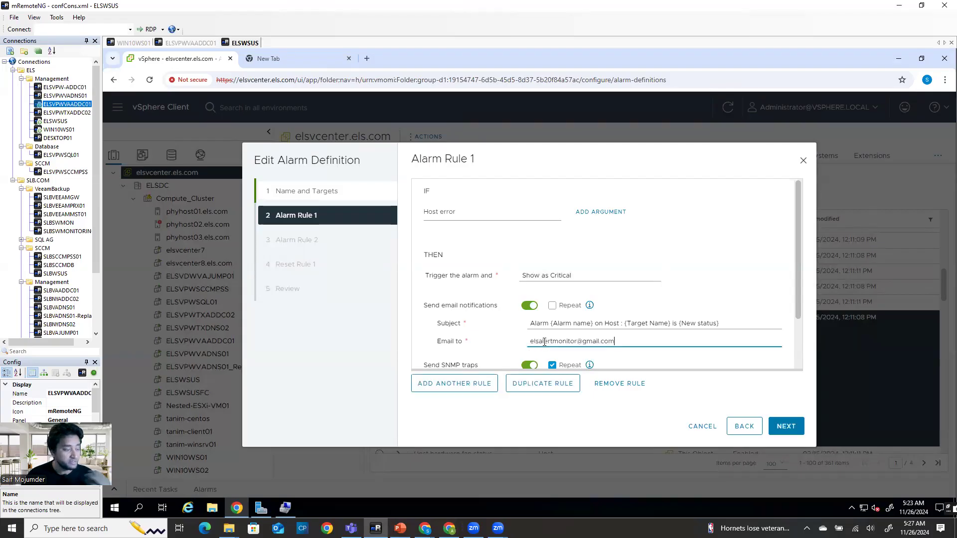
key(ctrl+a)
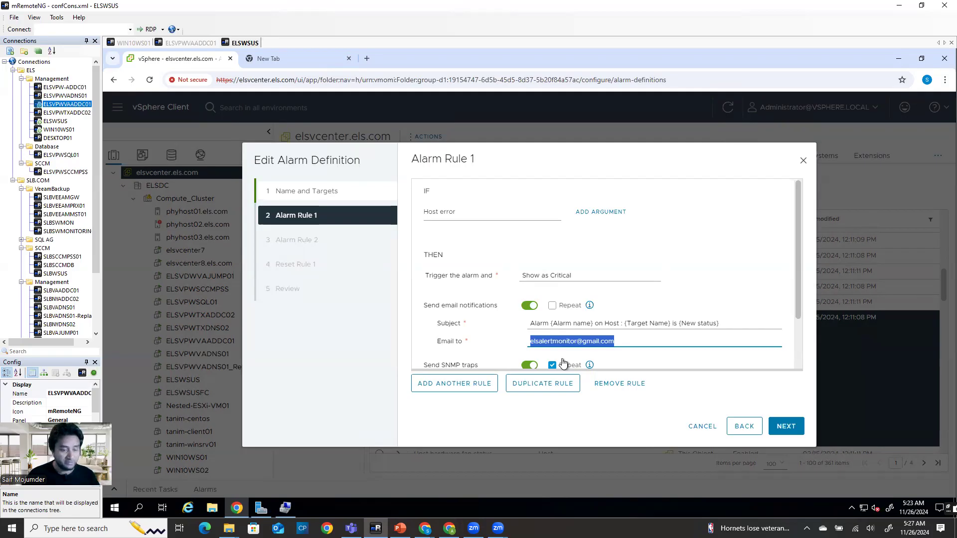
scroll(600, 350, down, 2)
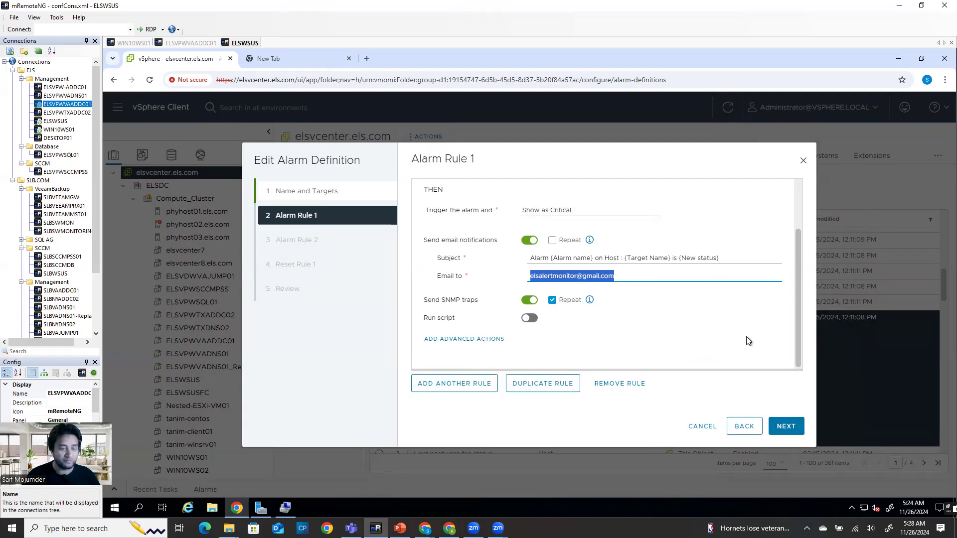
click(777, 428)
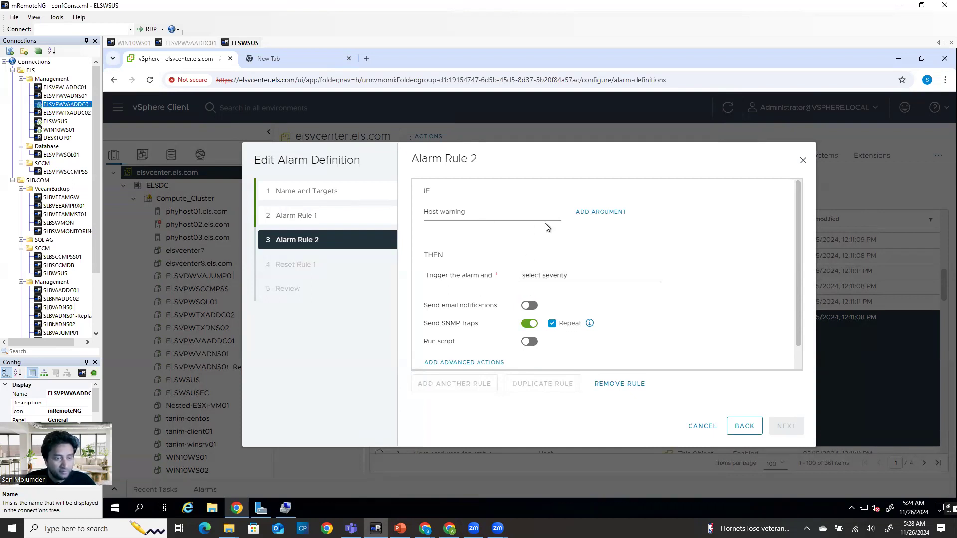
Add an extra condition to Alarm Rule 2, then remove it unused
click(598, 212)
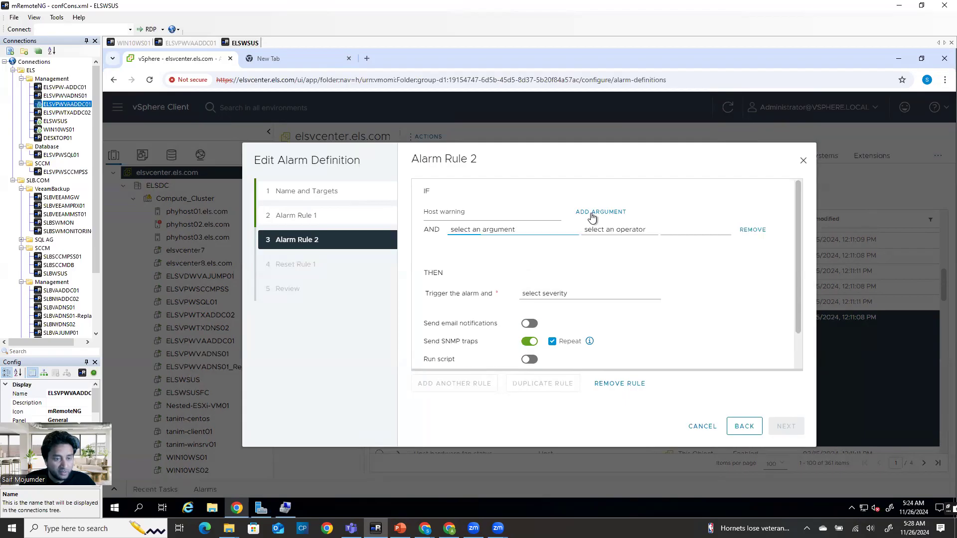
click(519, 231)
click(518, 232)
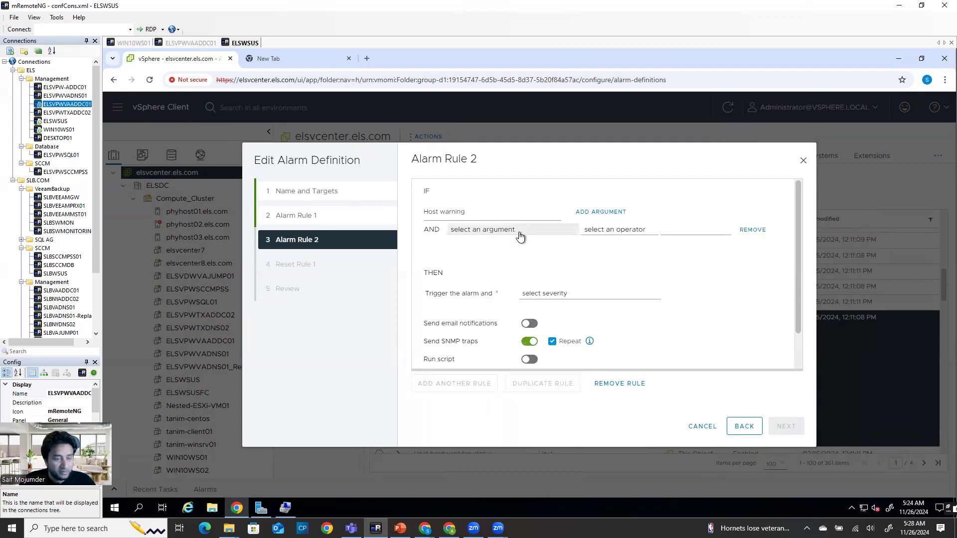
click(608, 230)
click(598, 228)
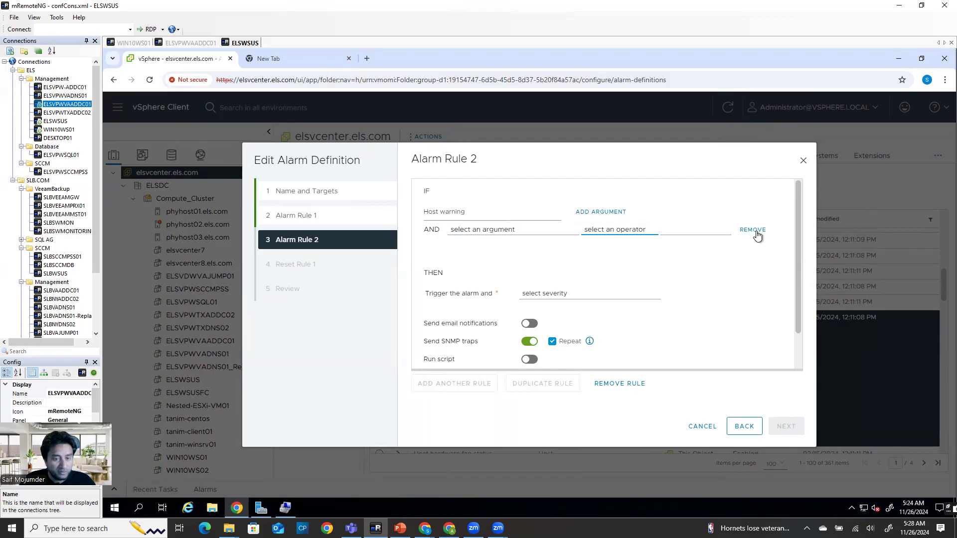
click(753, 230)
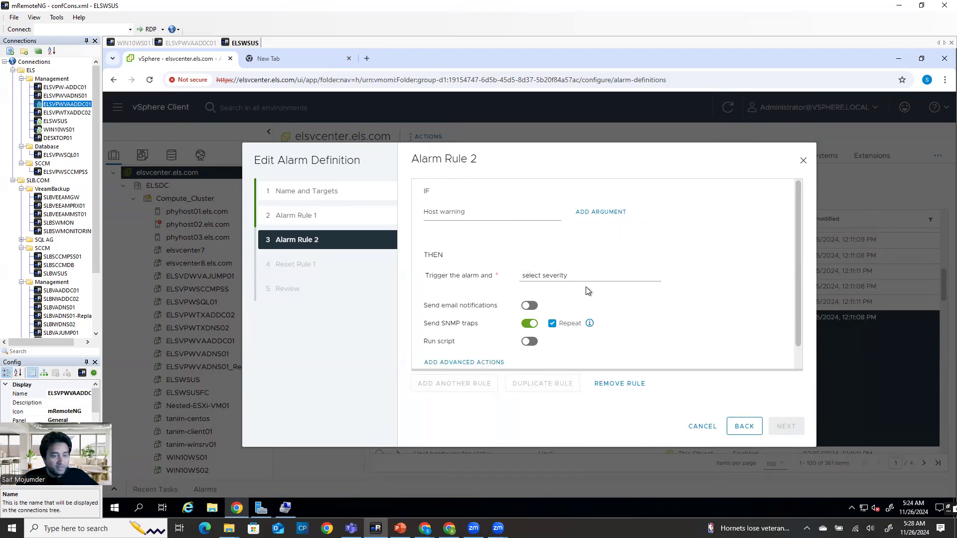
Set Alarm Rule 2 to Show as Critical and Alarm Rule 1 to Show as Warning
click(587, 282)
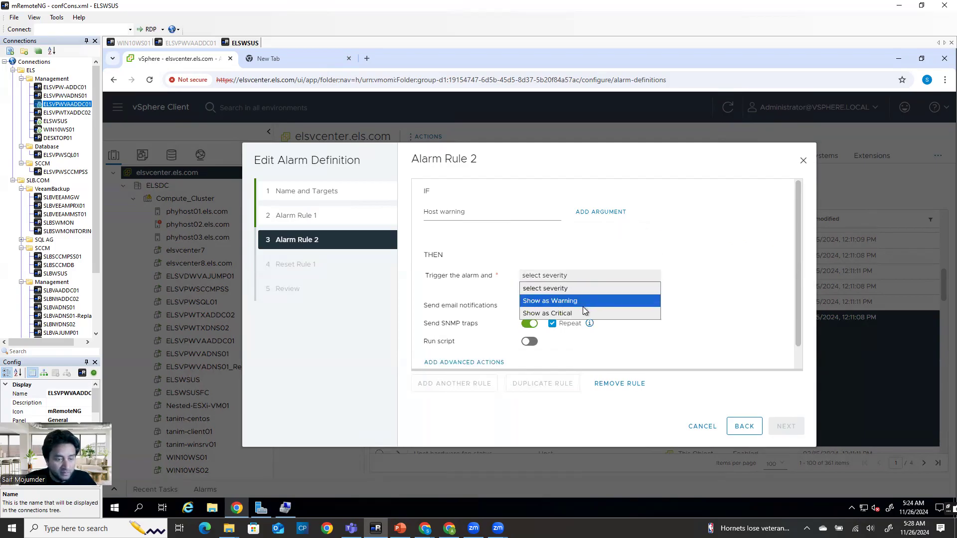
click(582, 313)
click(734, 429)
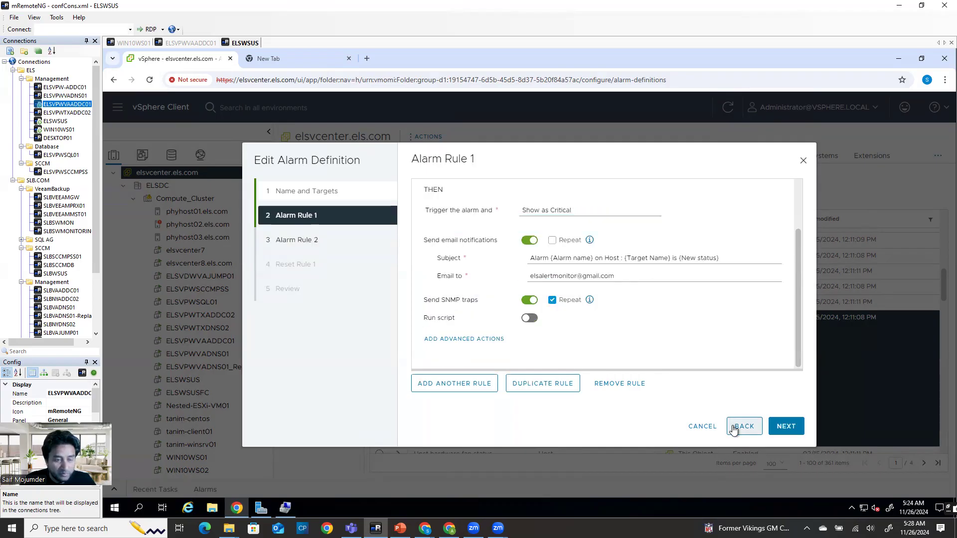
click(594, 211)
click(580, 236)
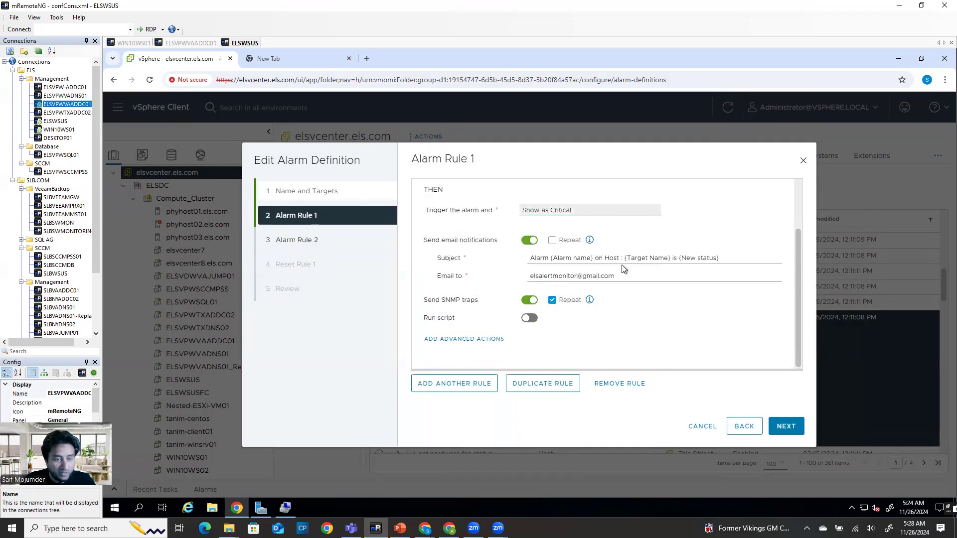
Enable repeated email notifications to the alert address for Alarm Rule 2
click(772, 422)
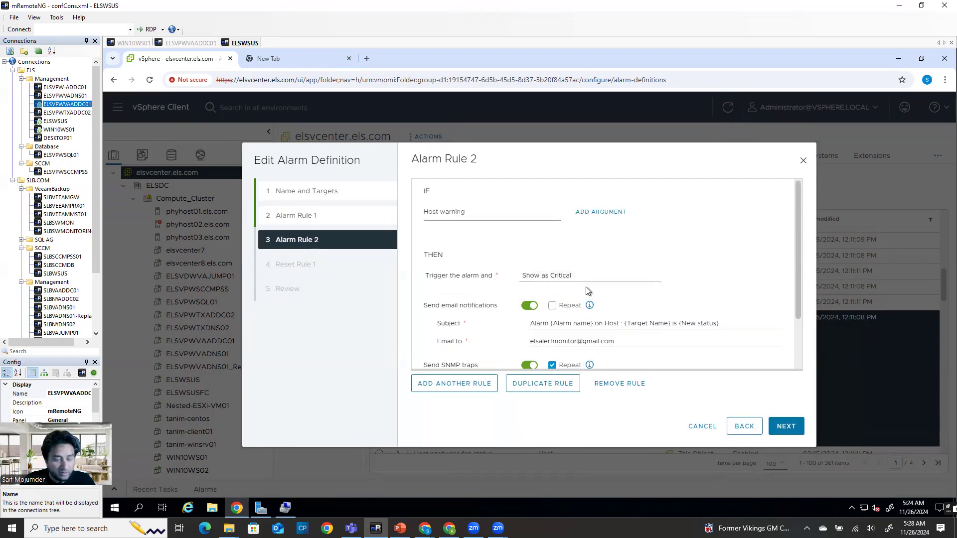
scroll(567, 294, down, 1)
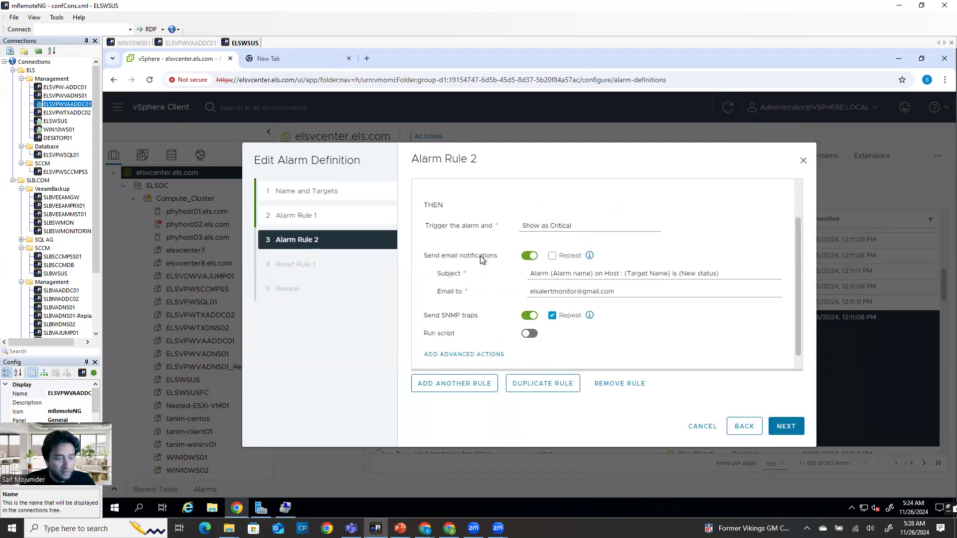
click(551, 256)
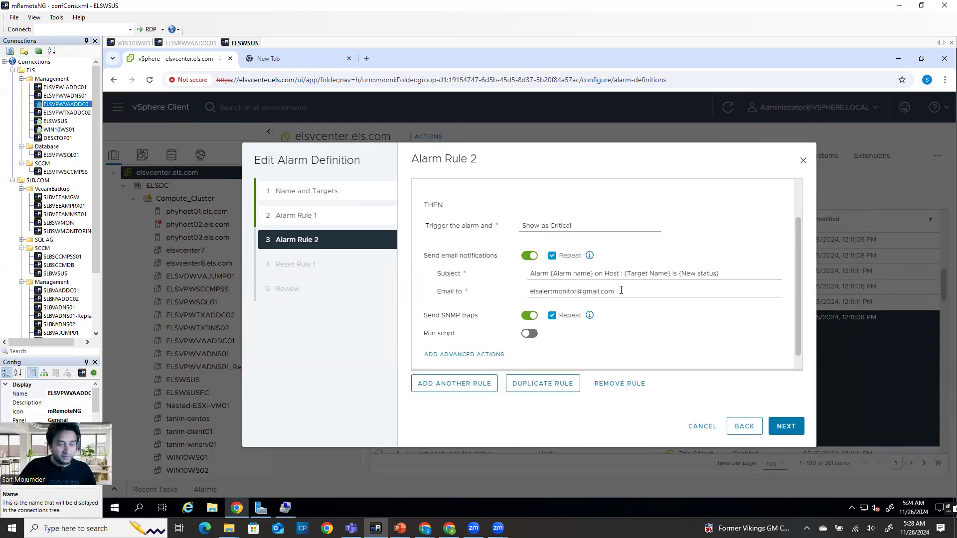
click(642, 293)
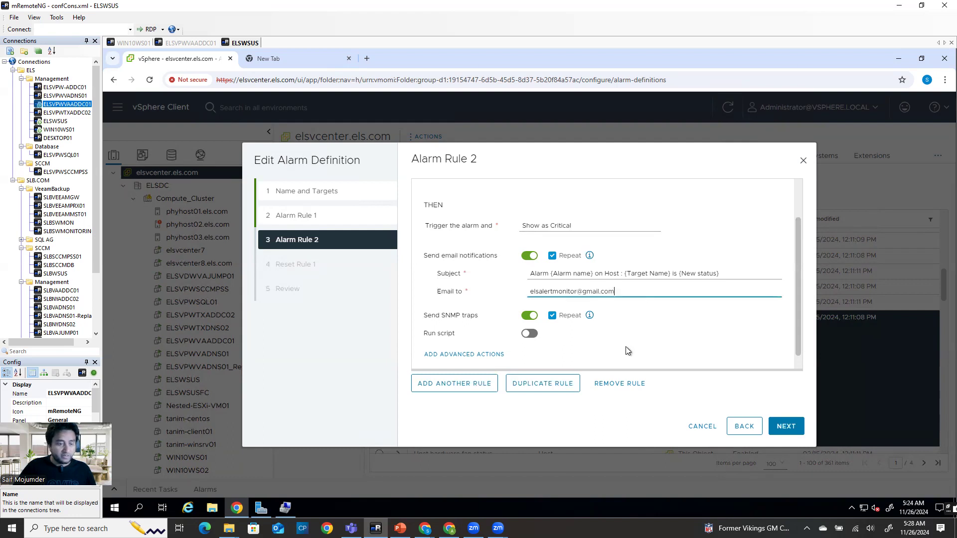
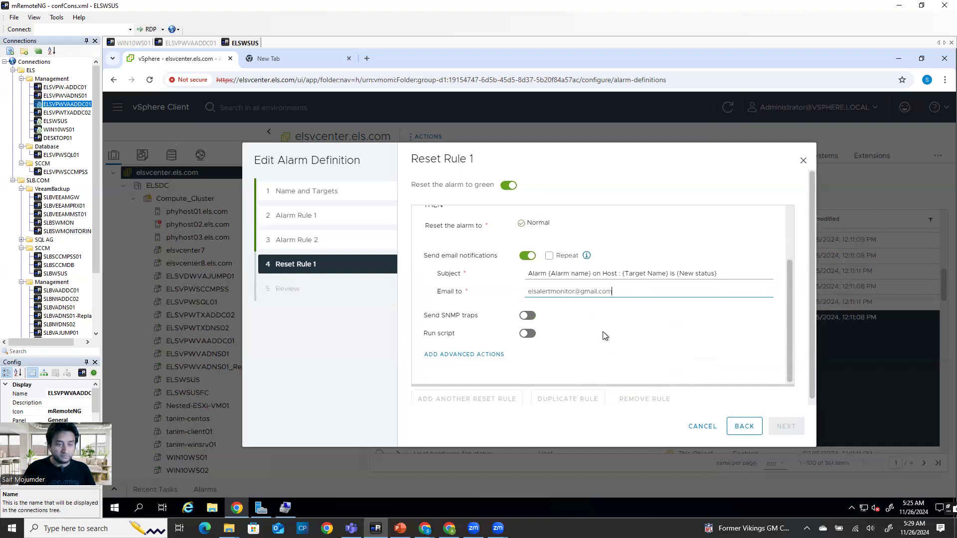
Leave the reset rule with only email notifications on; repeat, SNMP traps and script off
scroll(602, 331, up, 2)
click(549, 305)
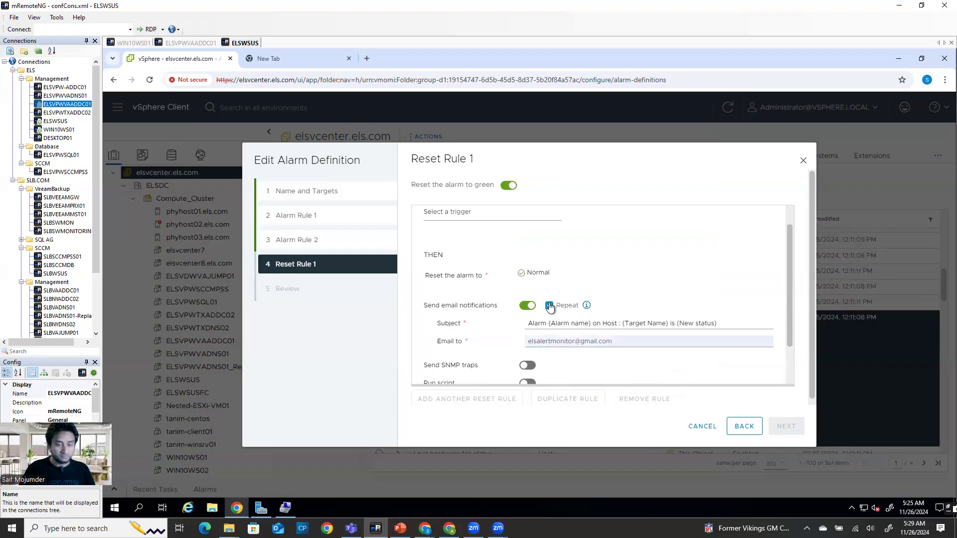
click(549, 305)
scroll(593, 261, down, 1)
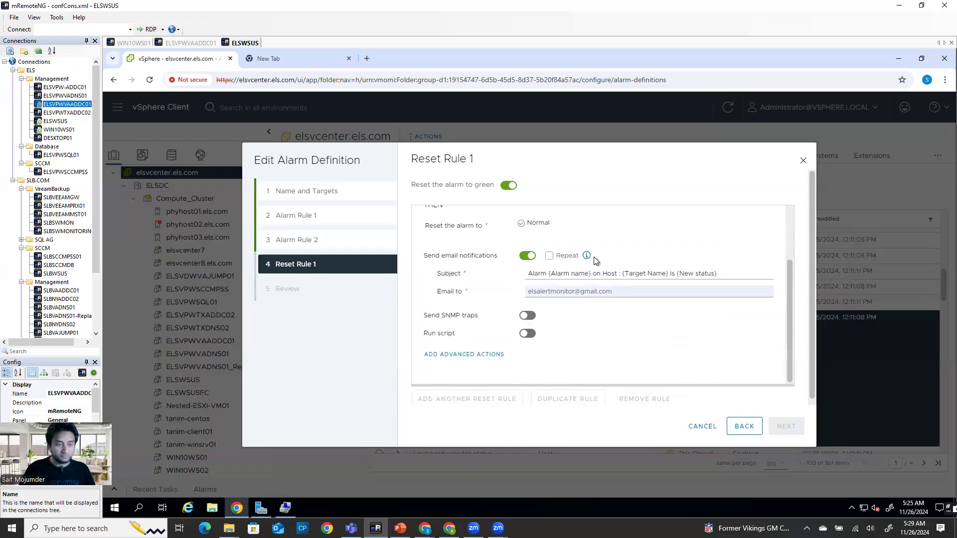
click(527, 315)
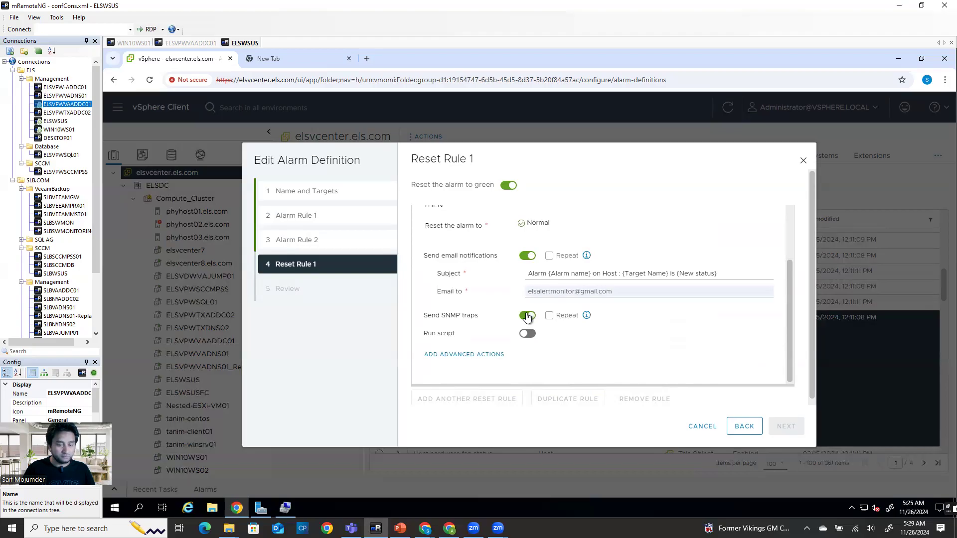
click(527, 334)
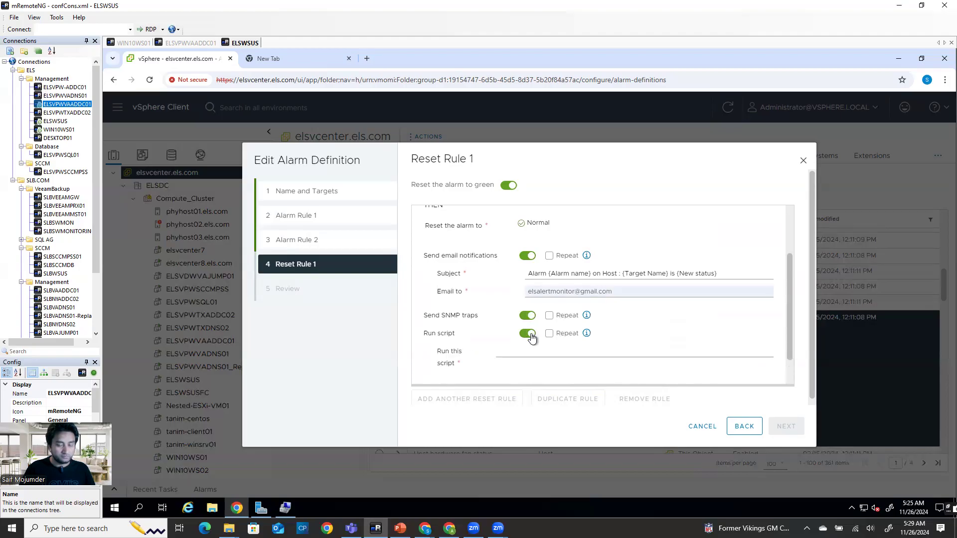
click(532, 336)
click(527, 316)
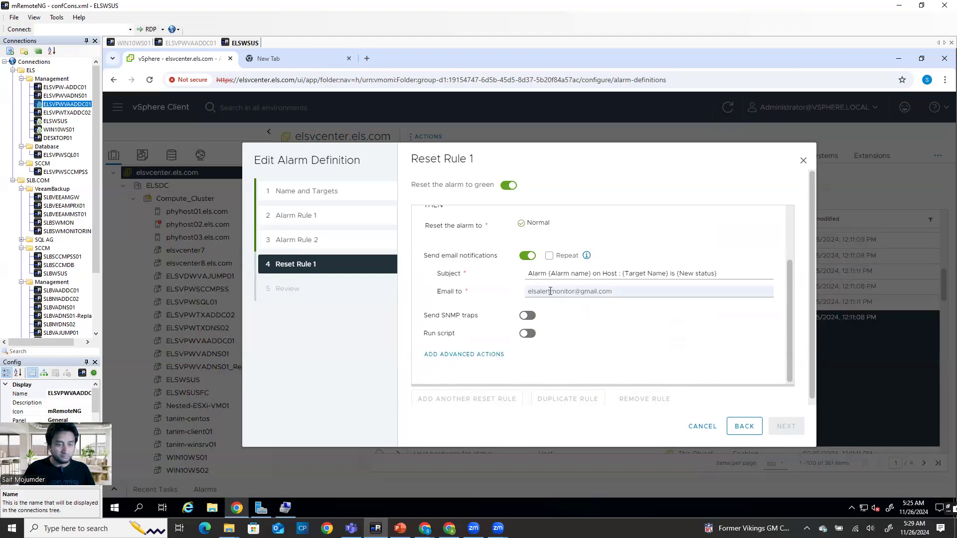
click(527, 256)
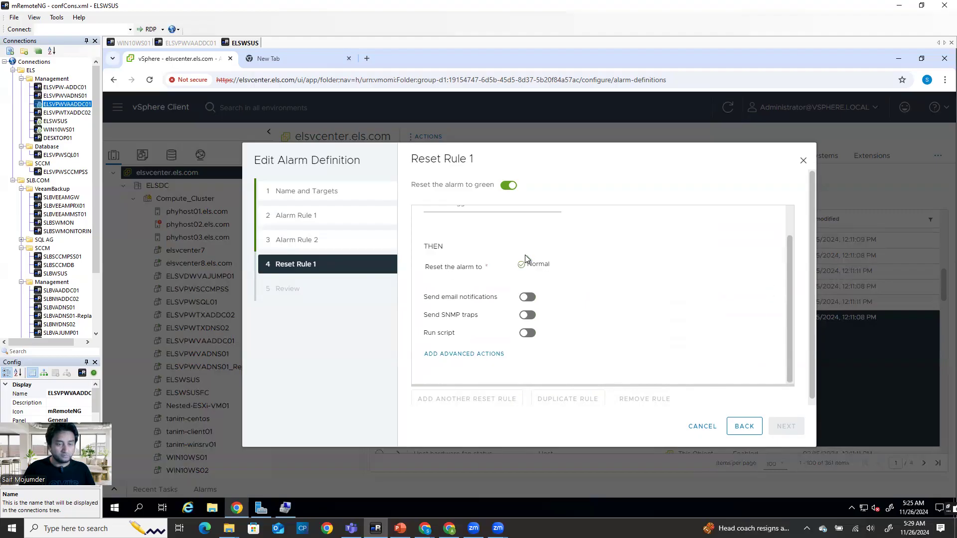
click(528, 297)
scroll(522, 273, up, 1)
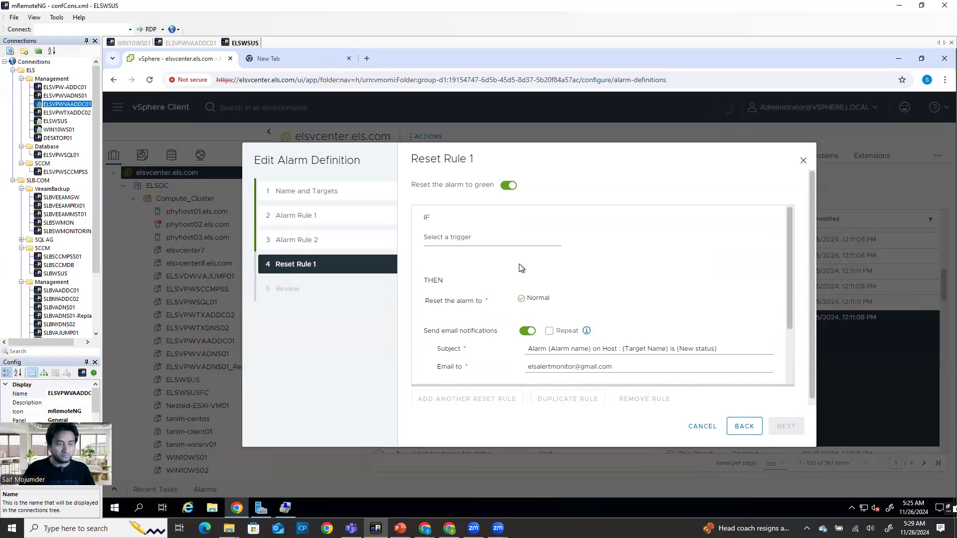
Set the reset rule trigger to 'Cannot connect host - no license' and continue to Review
click(490, 238)
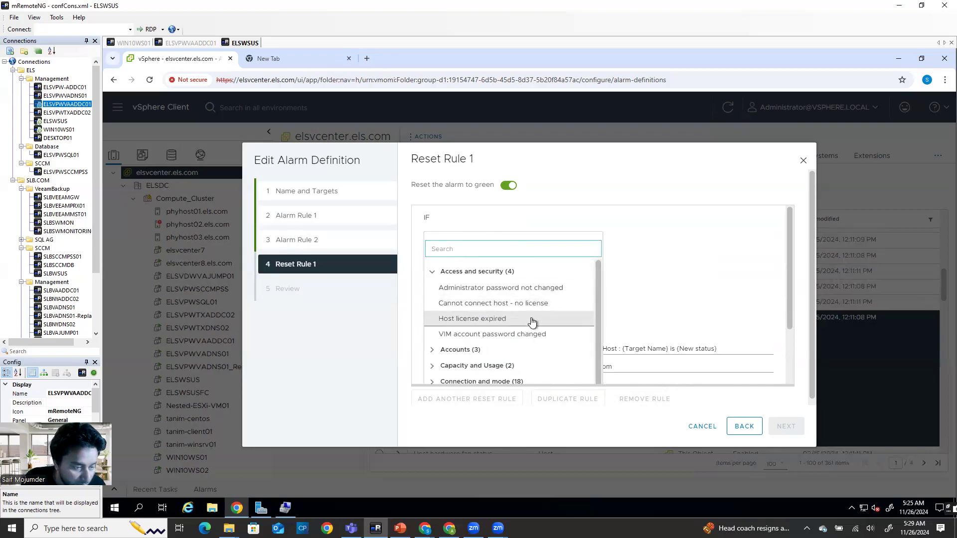
scroll(531, 349, down, 3)
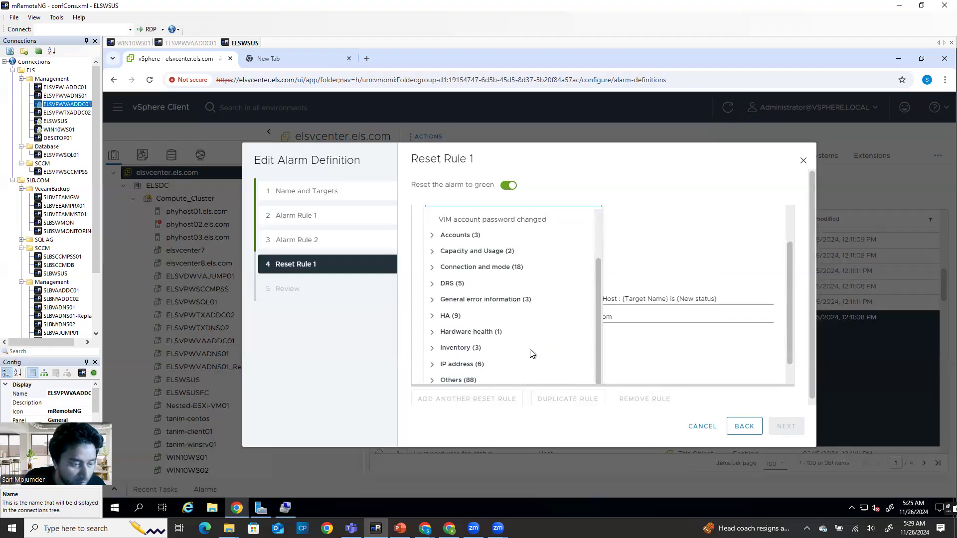
scroll(502, 329, up, 3)
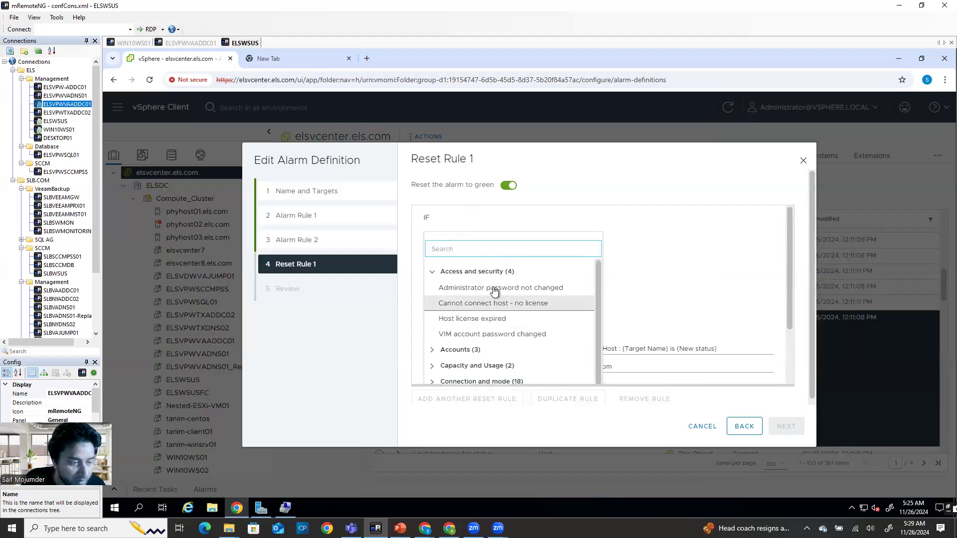
click(519, 307)
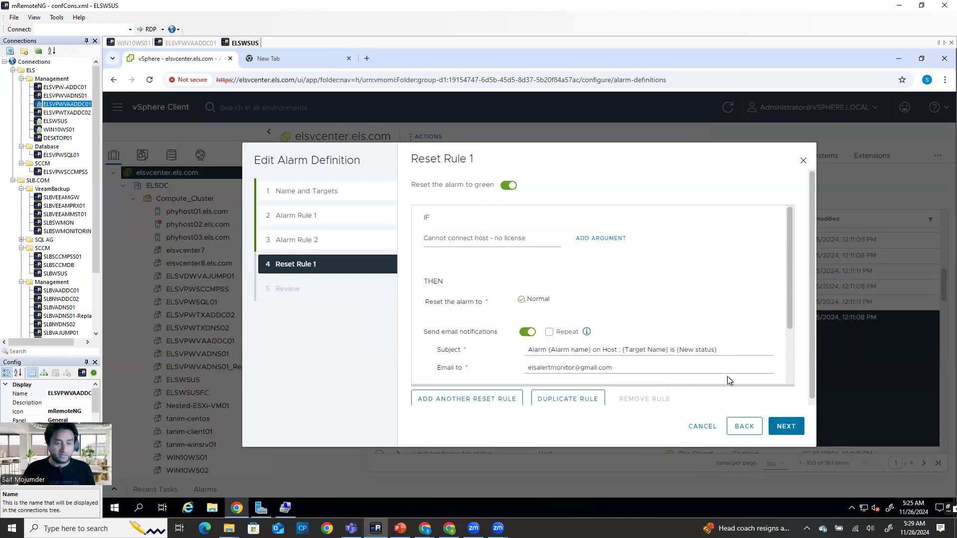
scroll(728, 376, down, 2)
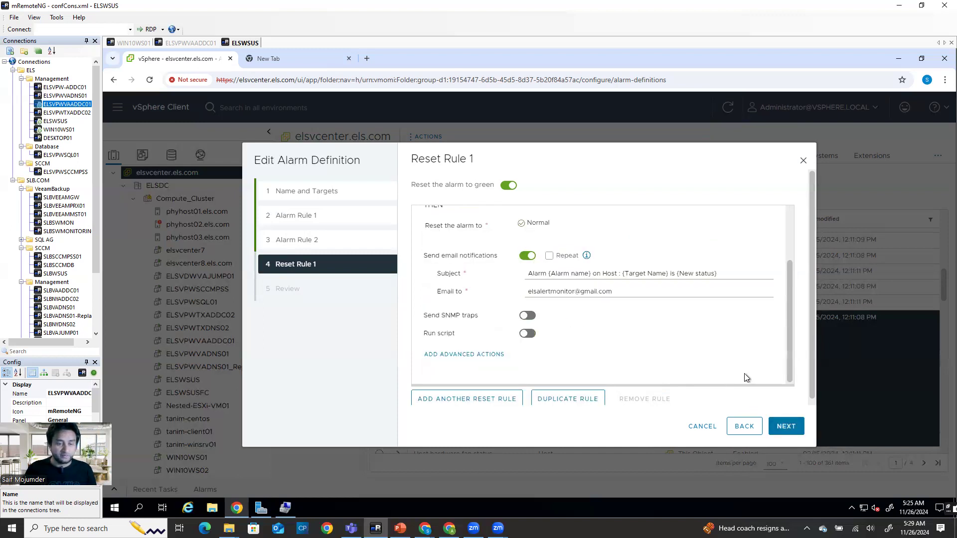
click(786, 427)
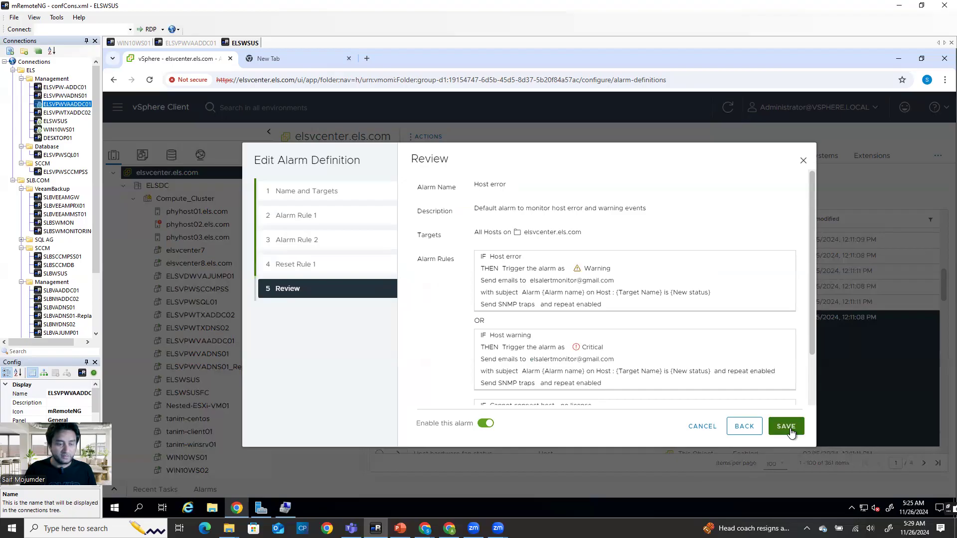
Check the Review summary and save the Host error alarm definition
scroll(711, 309, down, 2)
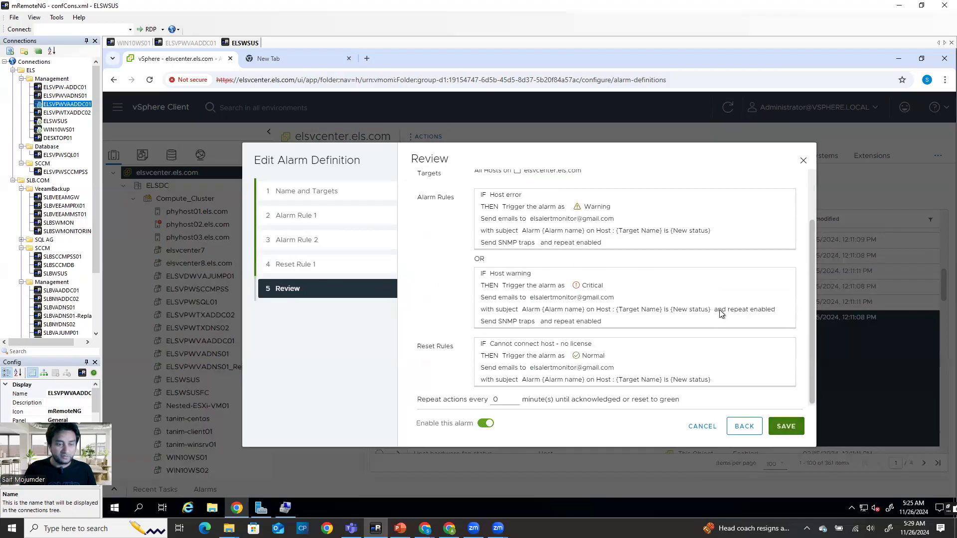
click(773, 426)
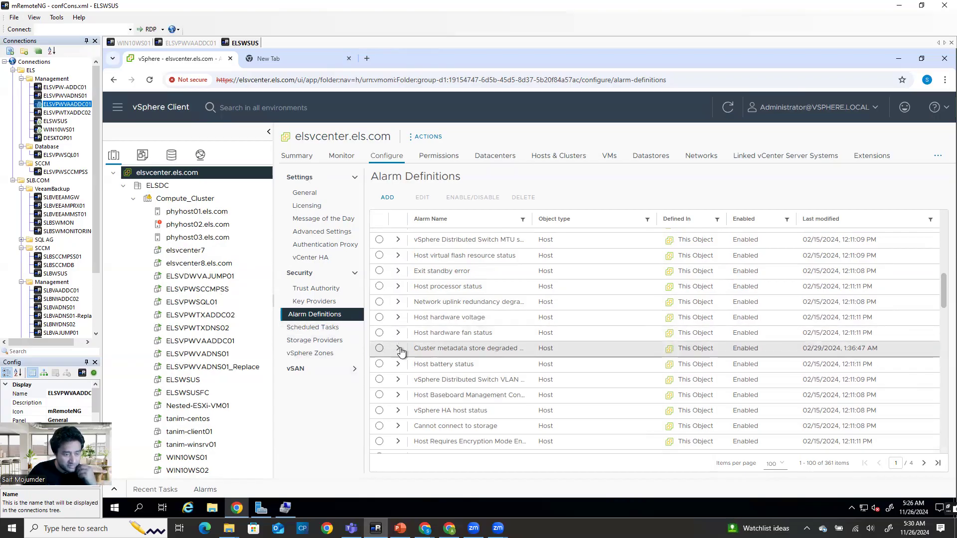
Open the Edit vCenter general settings dialog for elsvcenter.els.com from Settings > General
scroll(457, 420, down, 1)
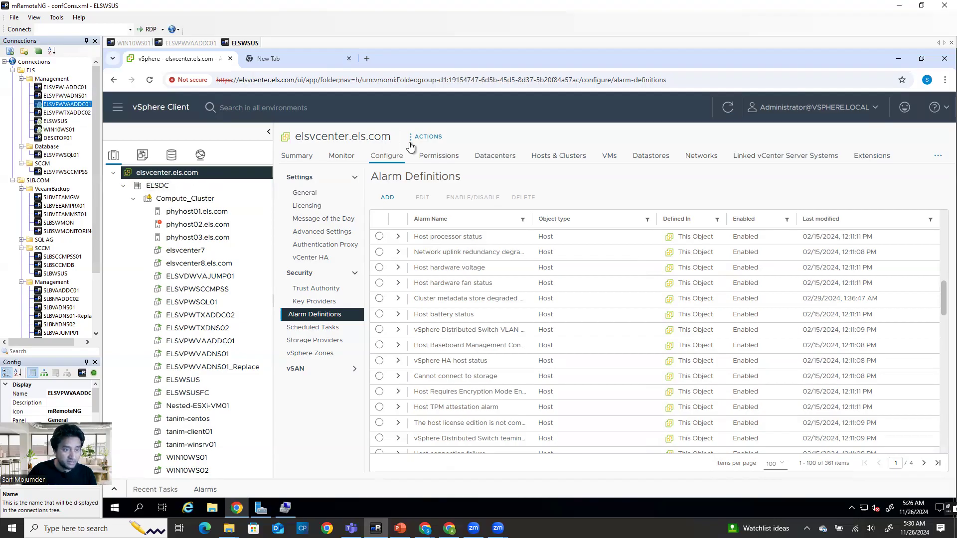
click(385, 158)
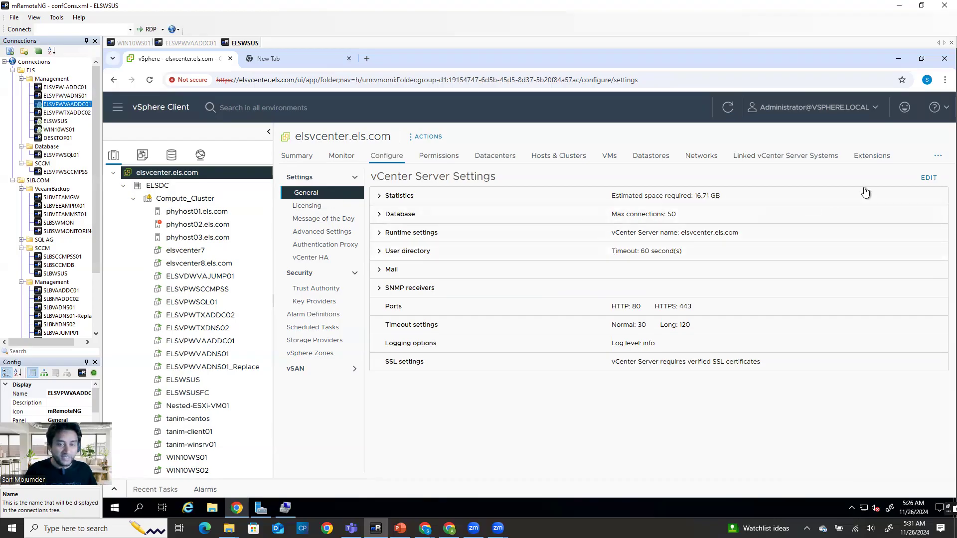
click(929, 178)
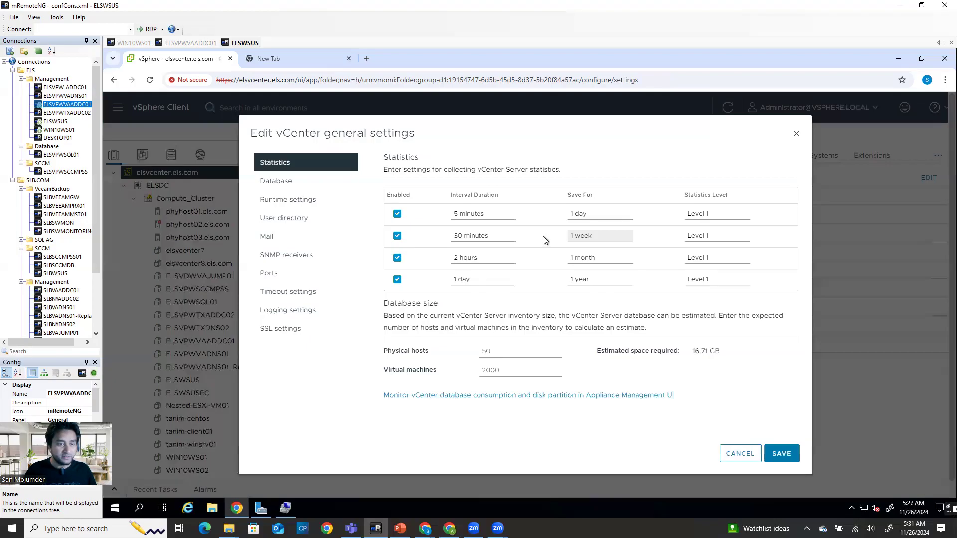
Show the empty Mail server and sender fields, then bring up Brevo's SMTP settings page
click(295, 242)
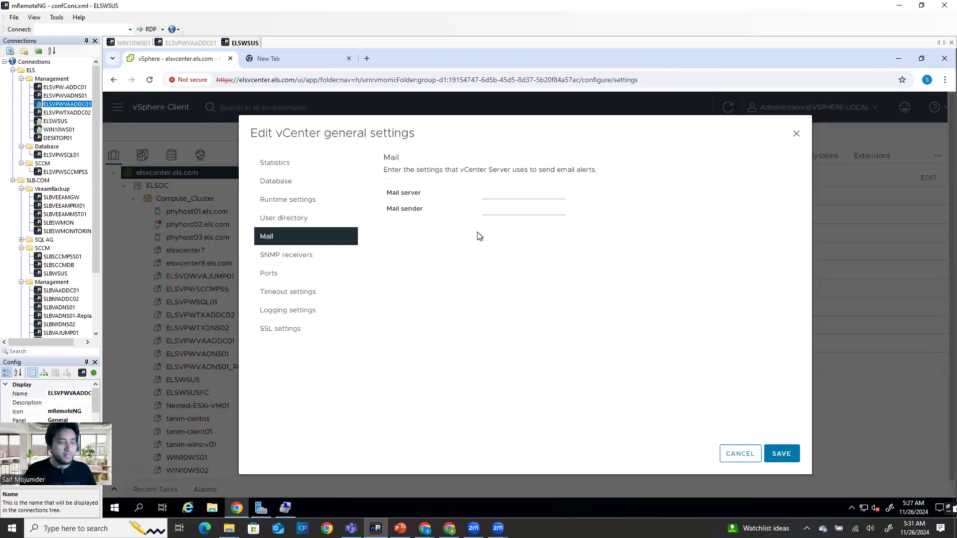
click(493, 194)
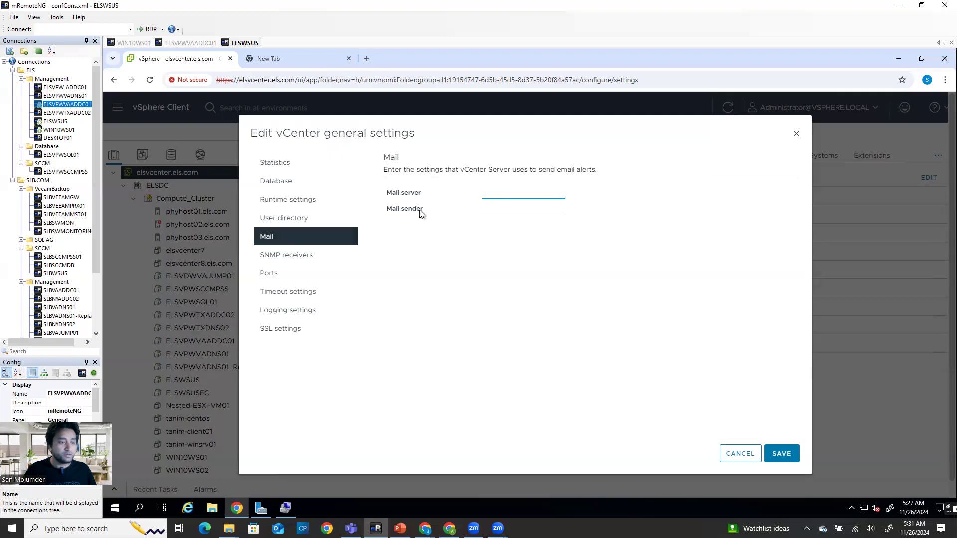
click(509, 207)
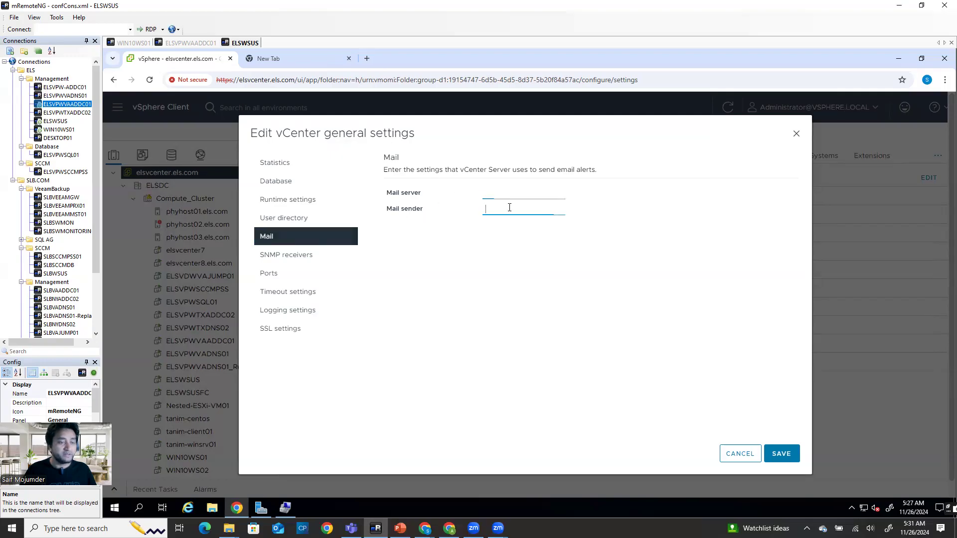
click(506, 193)
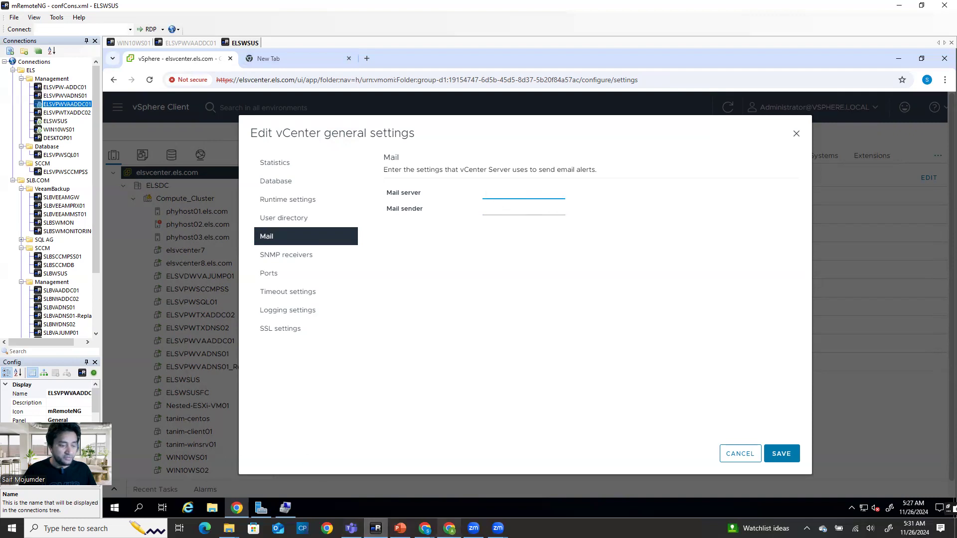
click(449, 528)
click(188, 9)
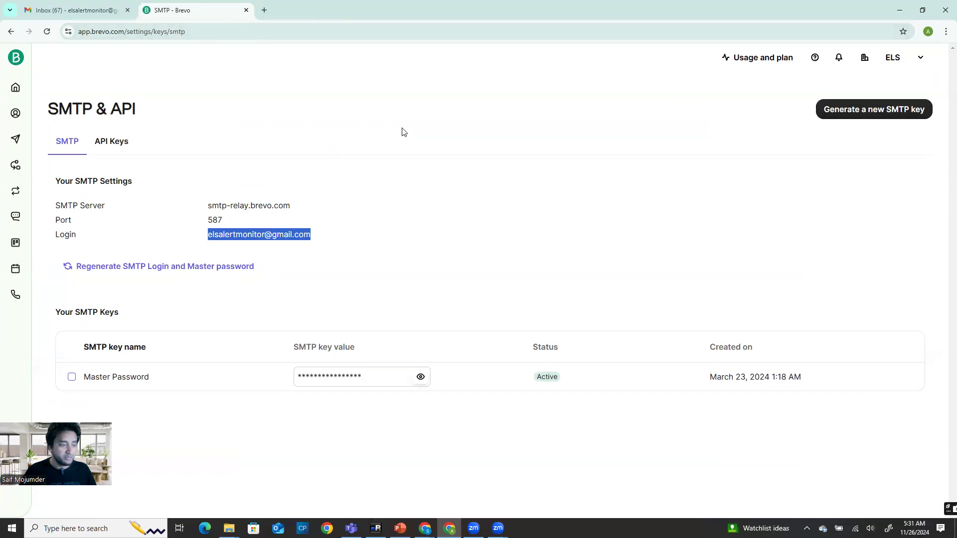
Select and copy the Brevo SMTP server address smtp-relay.brevo.com, then return to vSphere Client
click(241, 206)
double_click(241, 205)
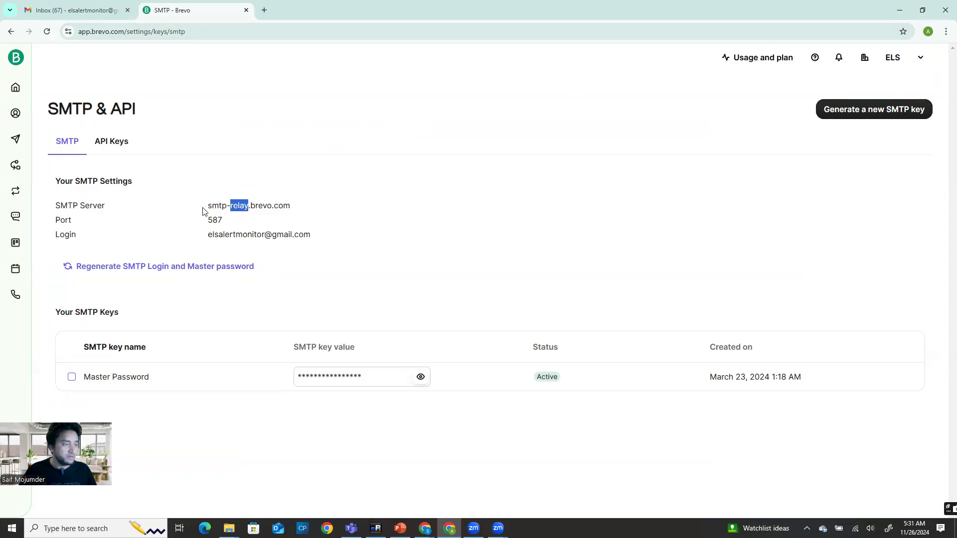
drag(208, 206, 295, 211)
key(ctrl+c)
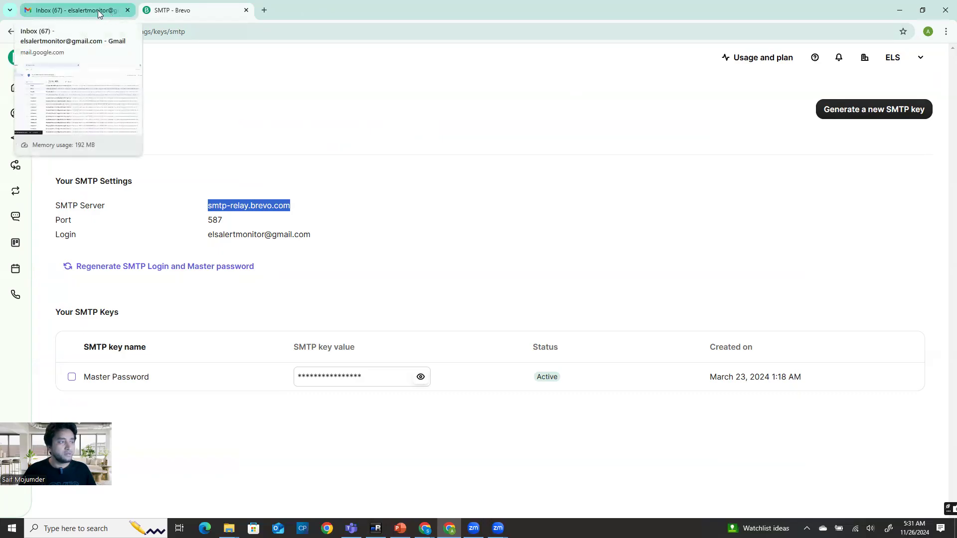
click(376, 528)
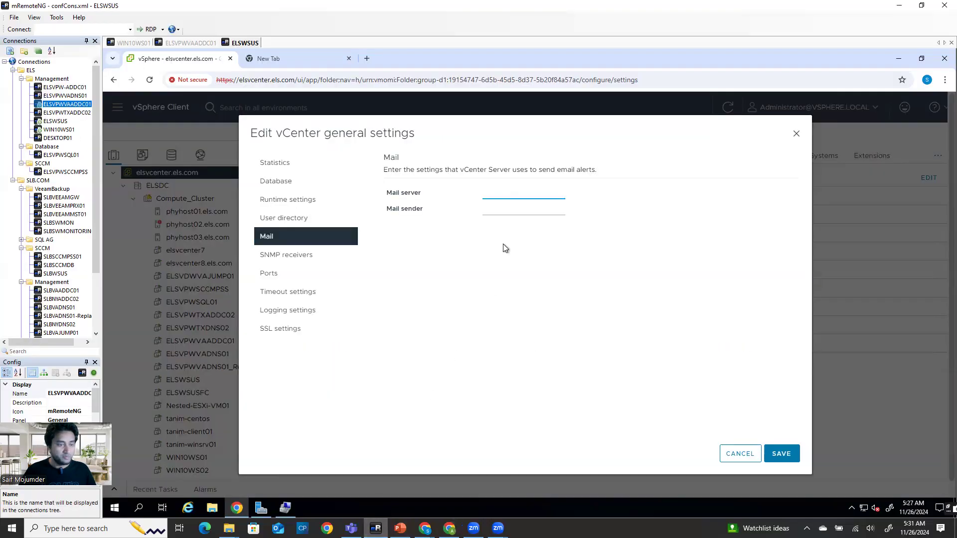
Enter smtp-relay.brevo.com as mail server and the alert sender address, save, and expand Mail
key(ctrl+v)
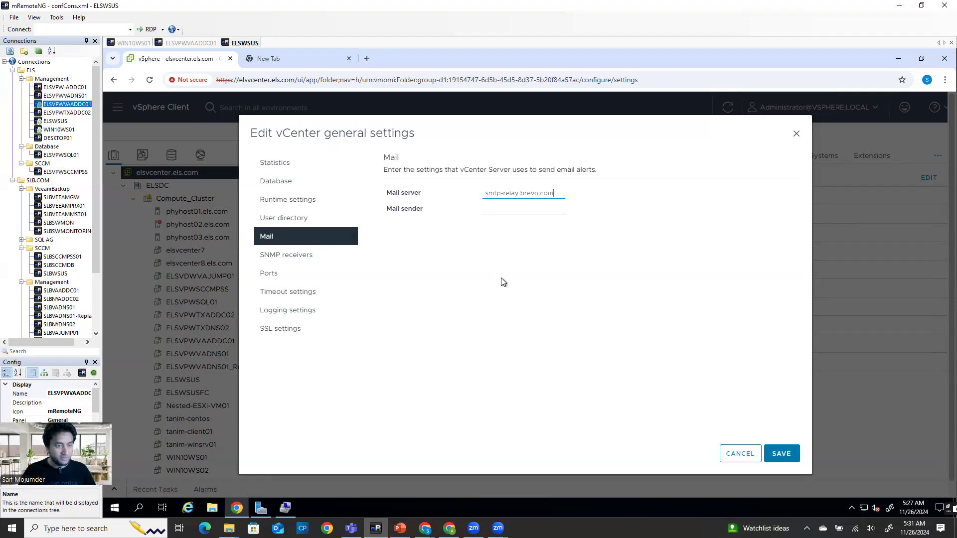
click(486, 210)
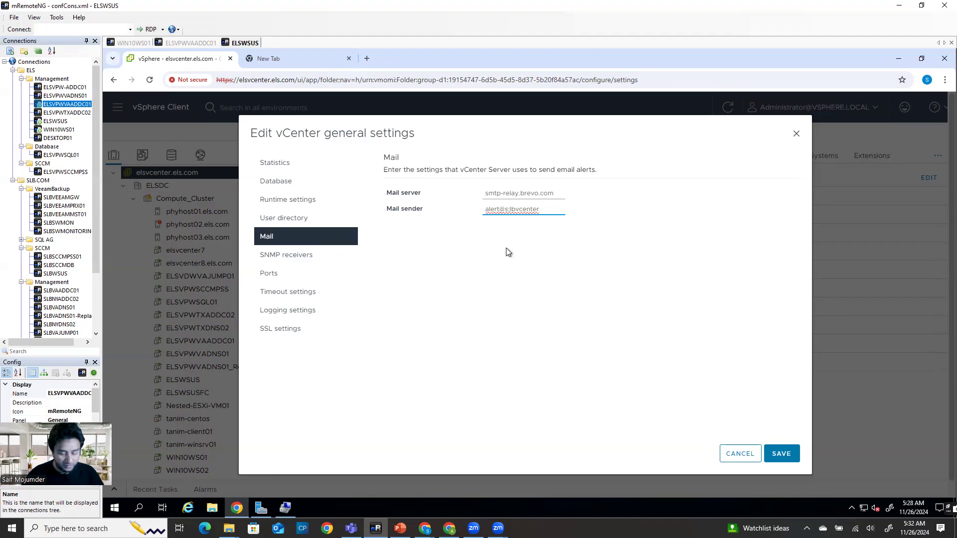
key(BackSpace)
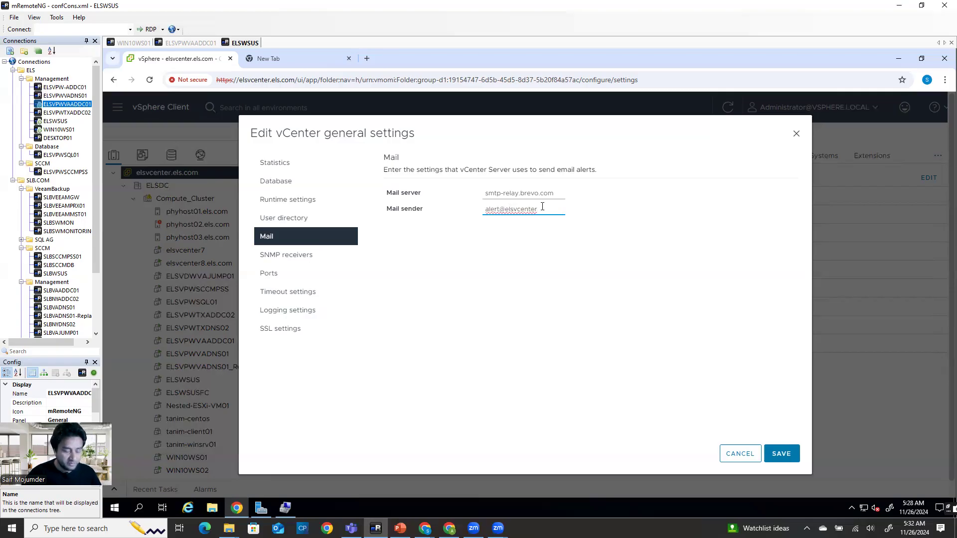
text(m)
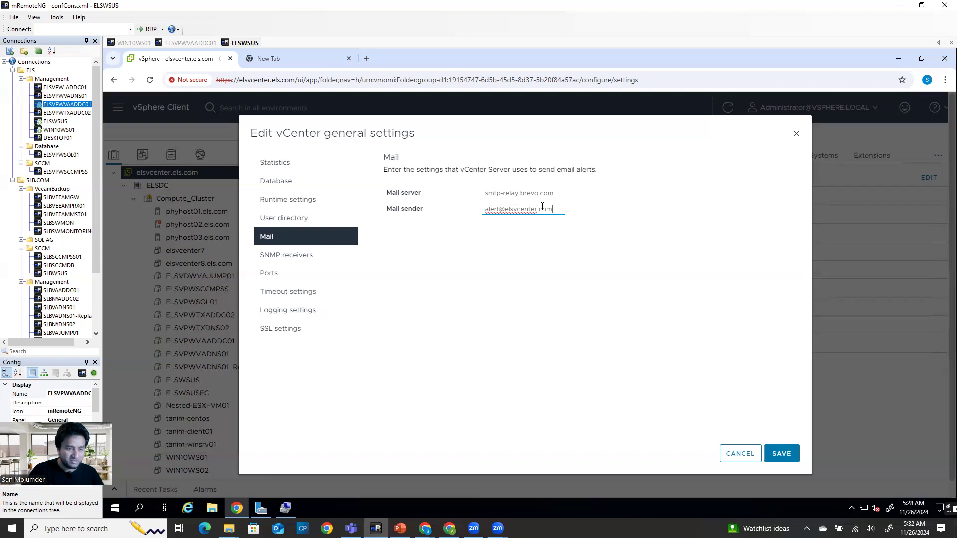
drag(555, 209, 467, 216)
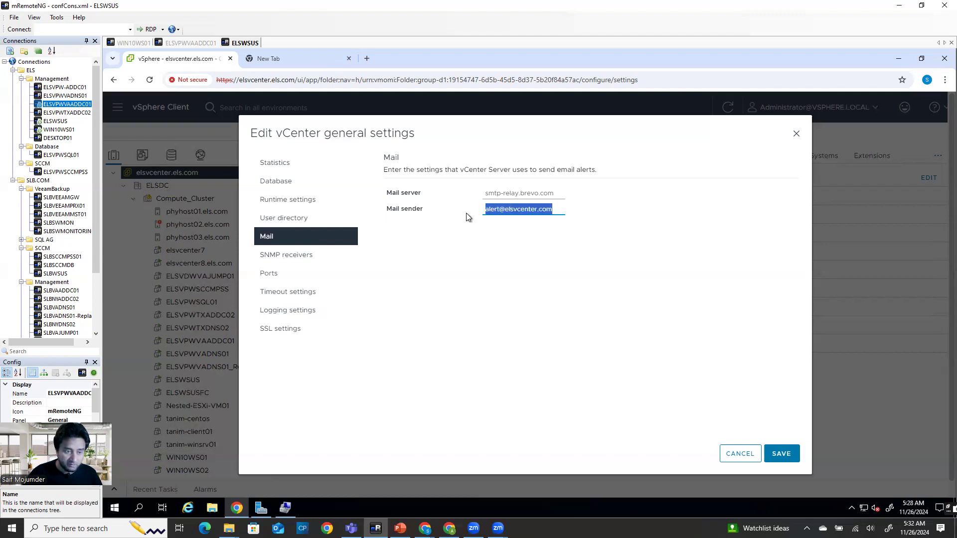
drag(551, 209, 483, 215)
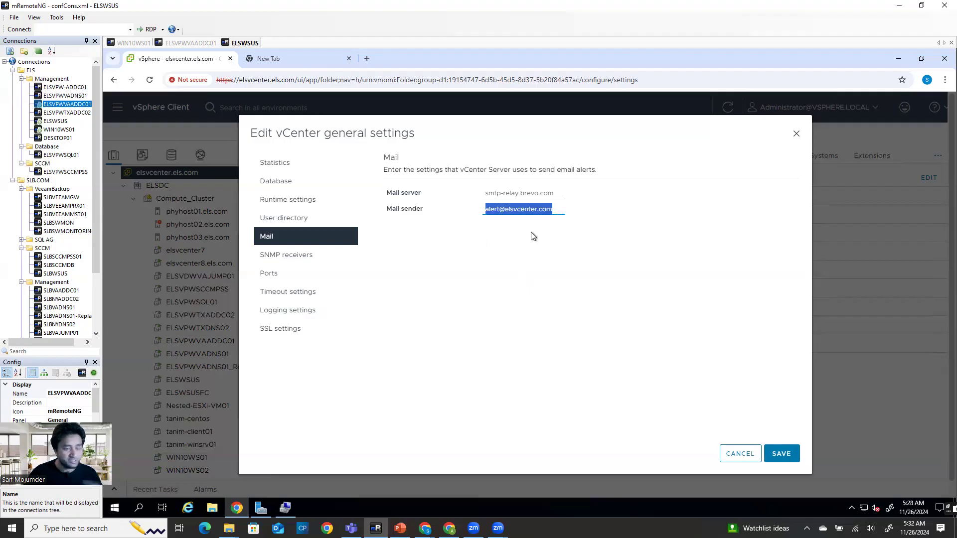
click(562, 267)
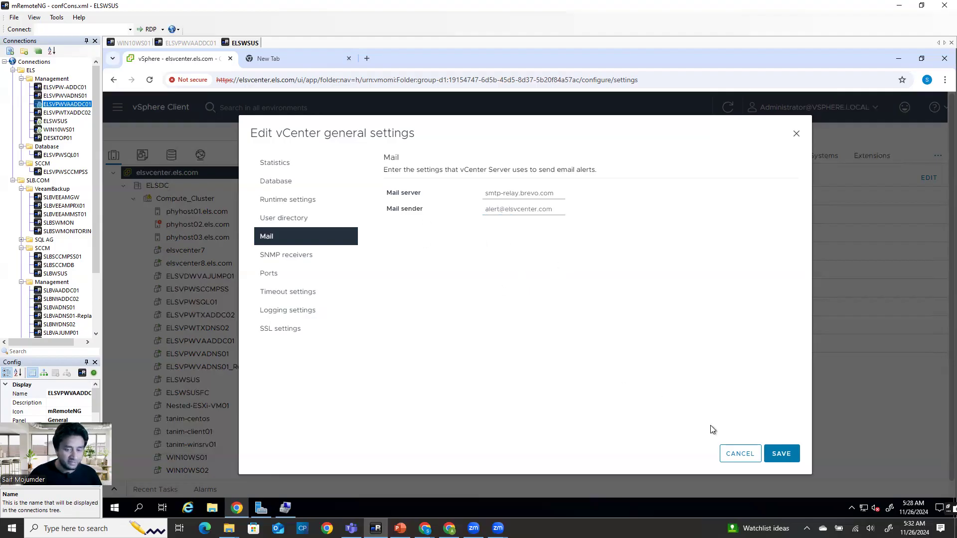
click(781, 454)
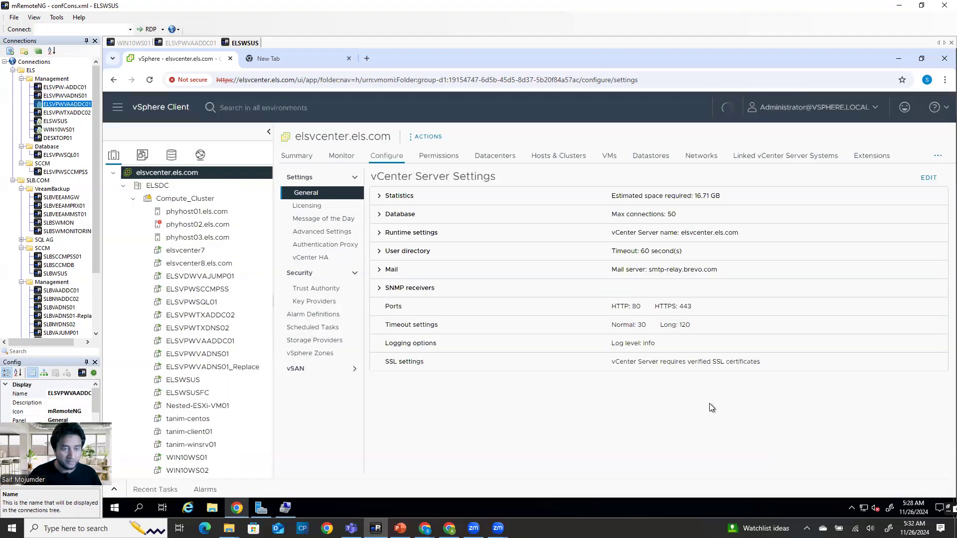
click(494, 276)
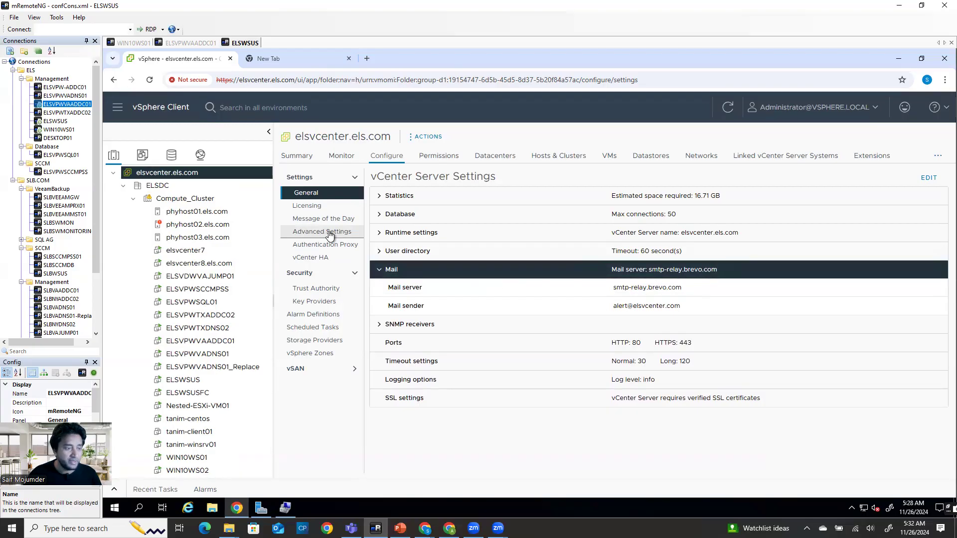
Open the advanced vCenter settings editor and search the page for 'SMTP'
click(329, 233)
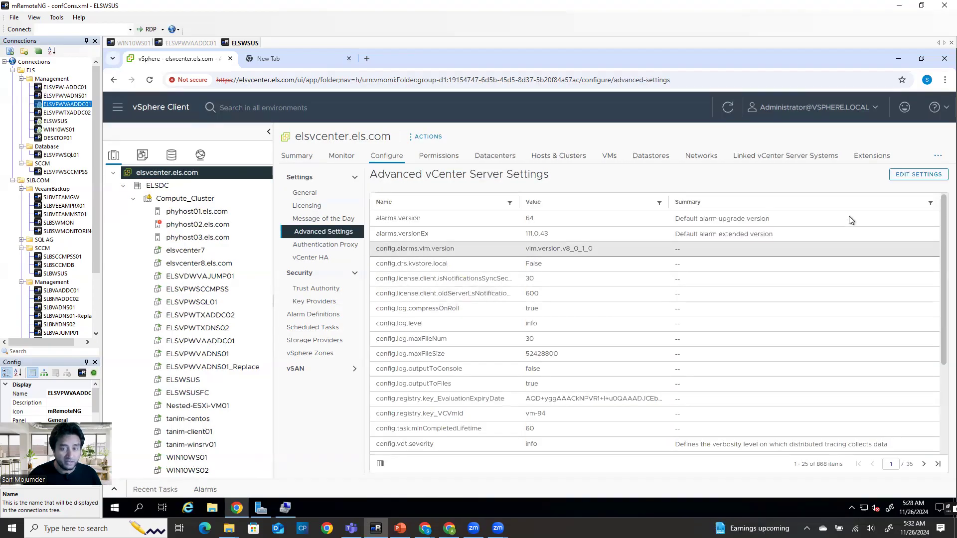
click(903, 175)
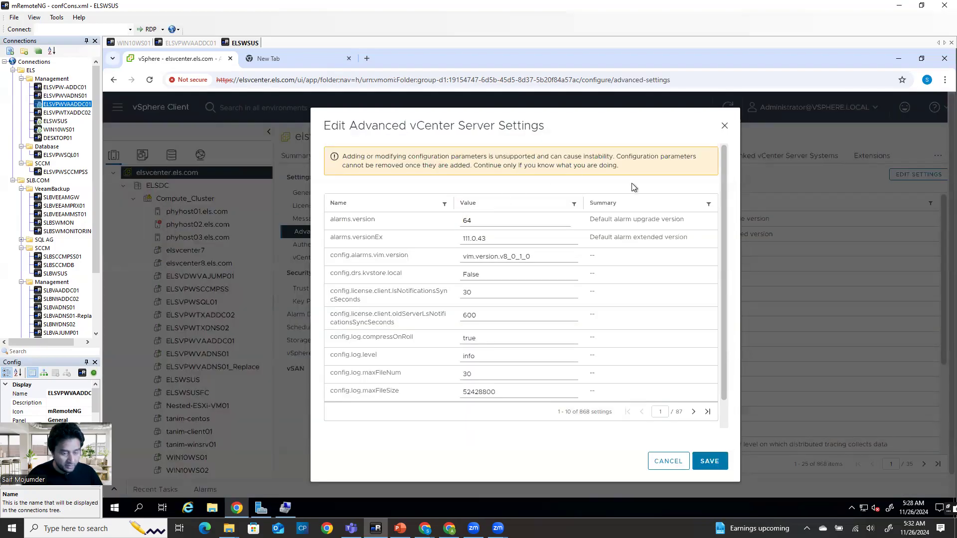
key(ctrl+f)
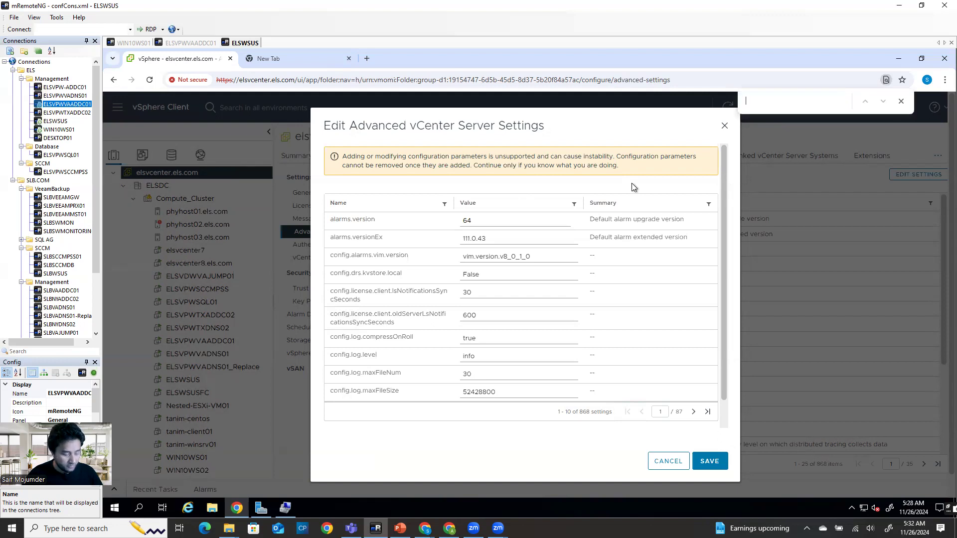
text(SMT)
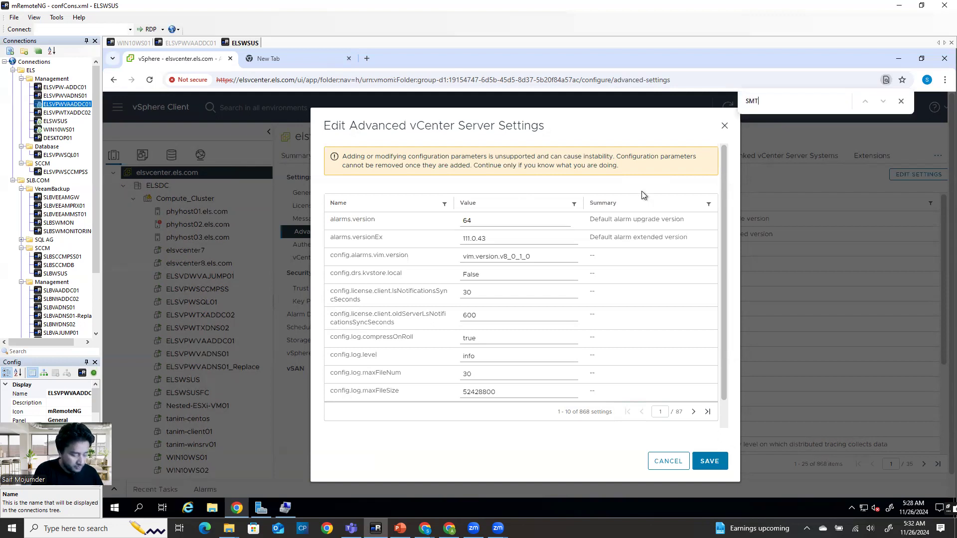
text(P)
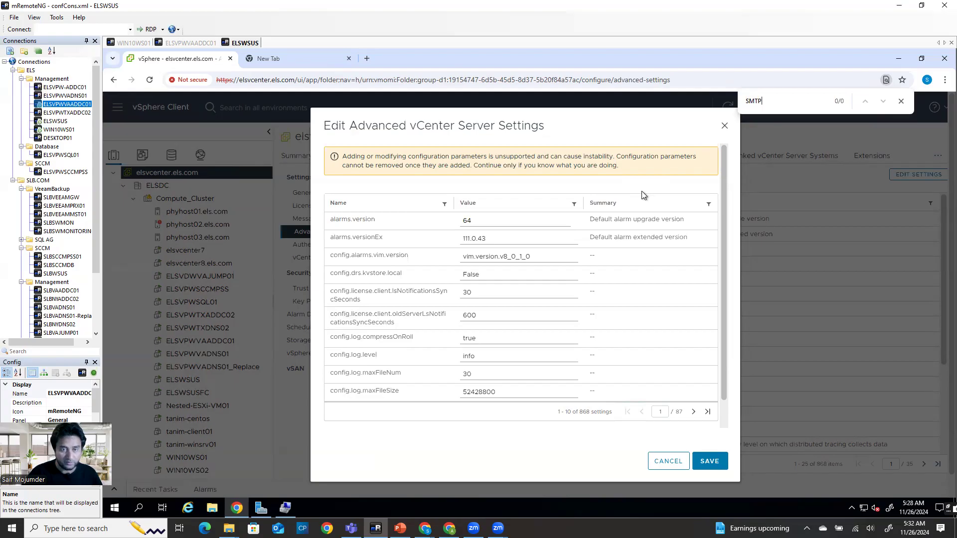
click(901, 101)
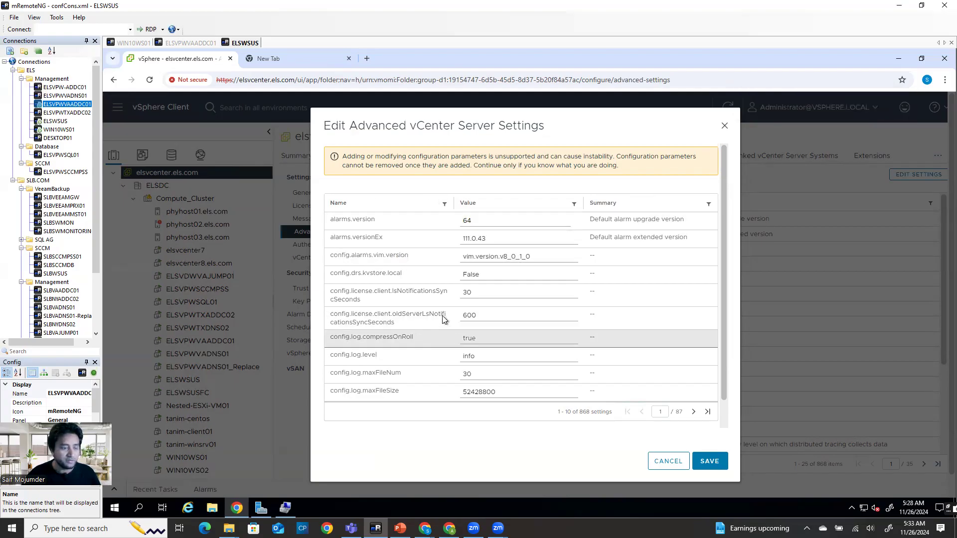
Page forward through the 868 advanced settings looking for SMTP, then close the editor unsaved
scroll(348, 235, down, 1)
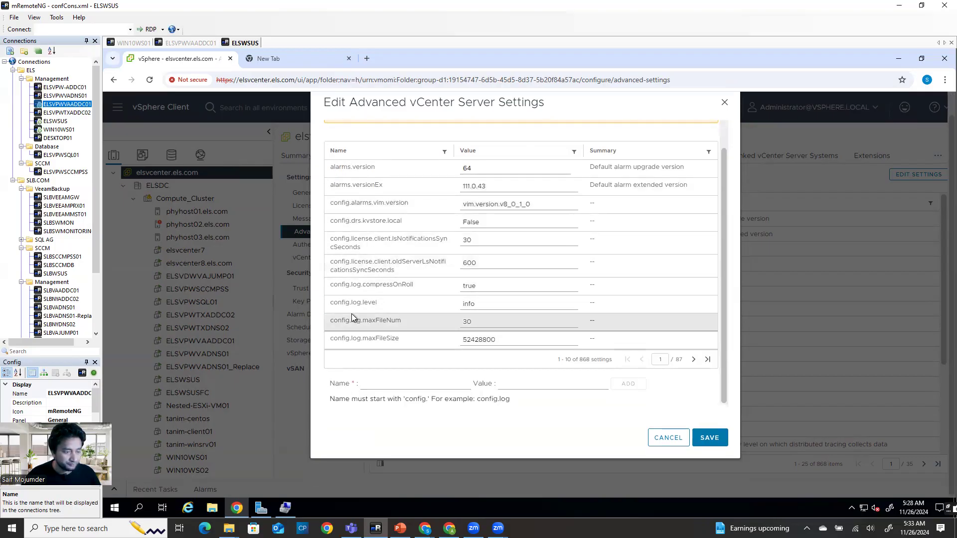
drag(719, 312, 722, 314)
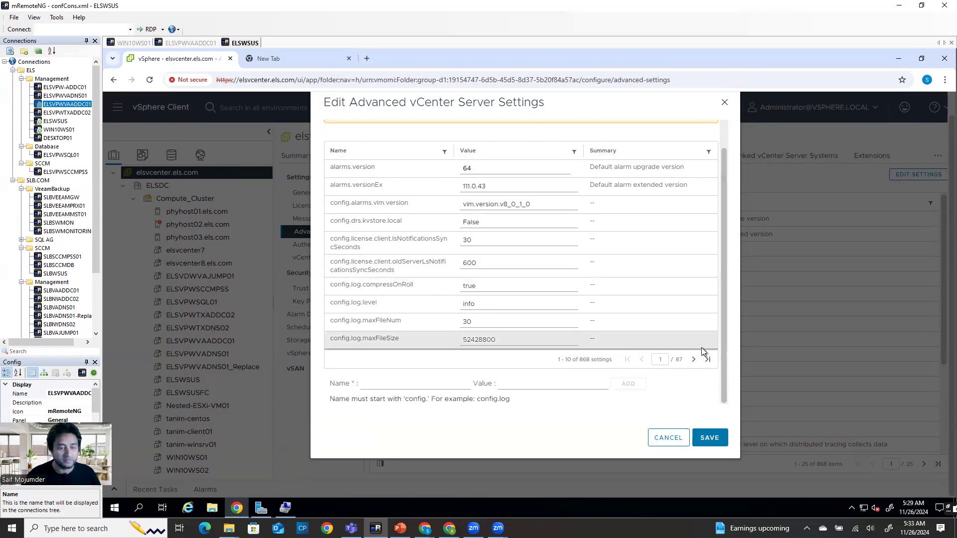
click(693, 360)
click(693, 360)
click(694, 361)
click(694, 361)
click(695, 361)
click(695, 361)
double_click(694, 361)
click(693, 360)
double_click(694, 360)
double_click(694, 361)
click(693, 361)
double_click(694, 361)
double_click(694, 360)
click(694, 361)
double_click(694, 361)
double_click(694, 361)
click(694, 360)
double_click(694, 360)
double_click(694, 361)
double_click(694, 361)
double_click(694, 361)
click(694, 360)
double_click(694, 360)
click(694, 361)
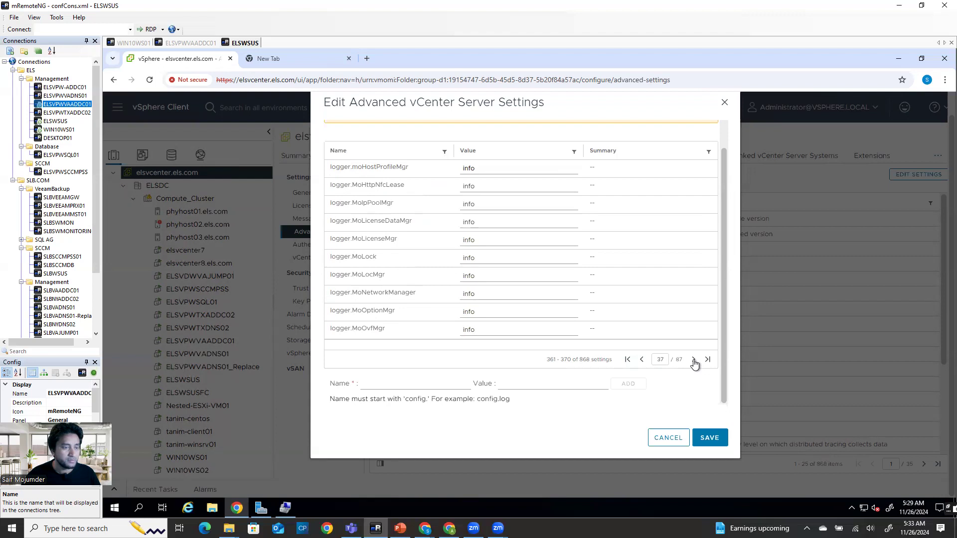
click(694, 360)
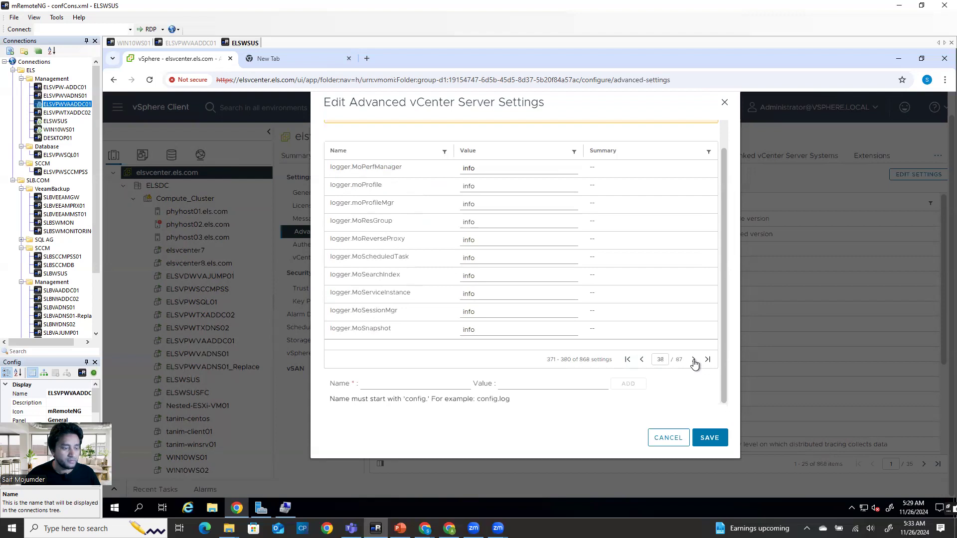
double_click(694, 361)
double_click(694, 361)
double_click(694, 360)
double_click(694, 360)
double_click(694, 360)
double_click(694, 361)
double_click(694, 361)
double_click(694, 361)
click(694, 361)
double_click(694, 361)
click(693, 361)
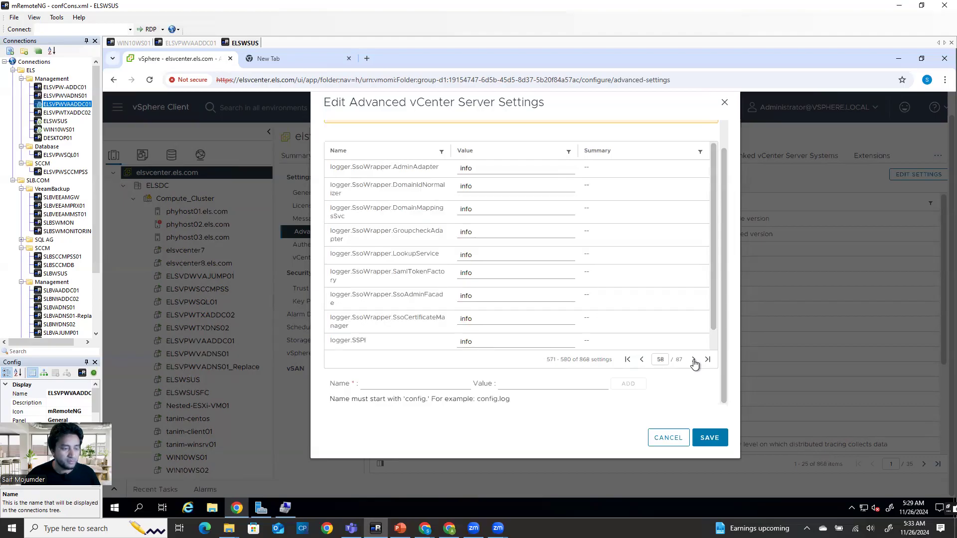
double_click(693, 361)
click(694, 361)
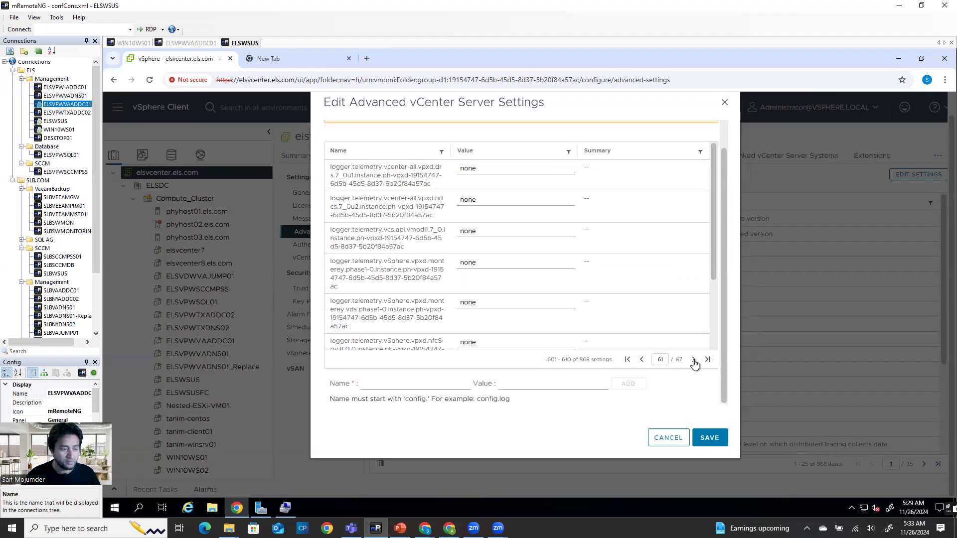
scroll(622, 262, up, 1)
scroll(622, 263, up, 1)
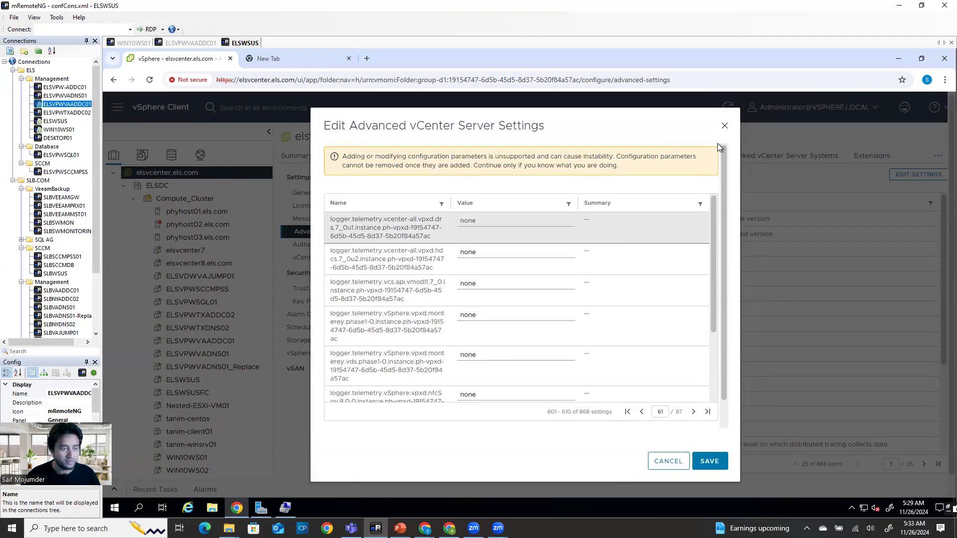
click(725, 126)
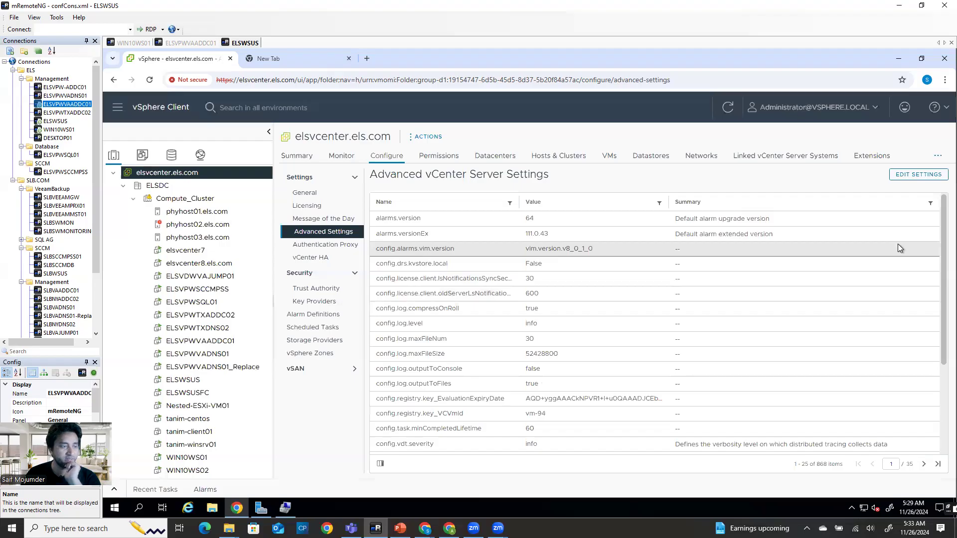
Page through the advanced settings list to page 33, where the mail.smtp entries are
drag(938, 235, 938, 354)
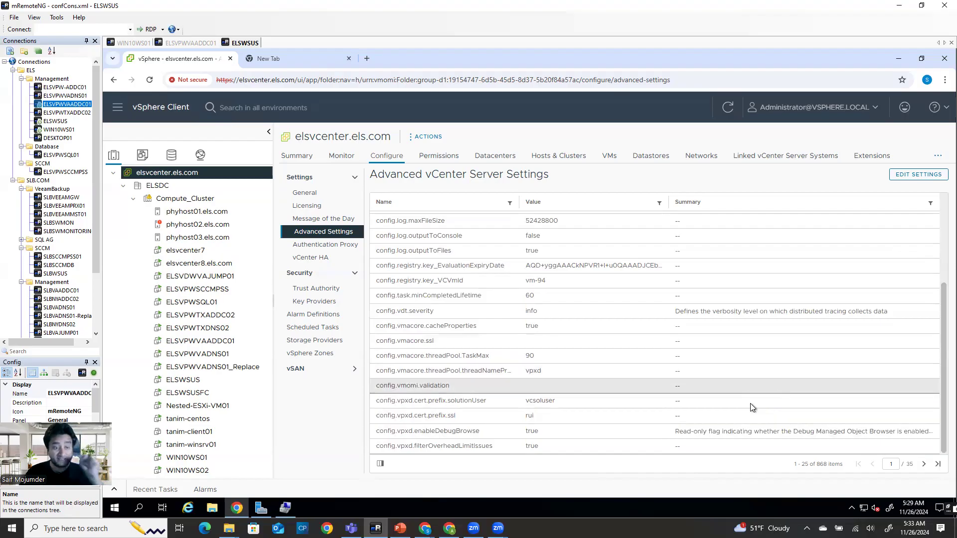
click(925, 465)
click(924, 465)
click(924, 465)
click(925, 465)
click(925, 465)
click(925, 465)
click(924, 465)
click(924, 465)
click(925, 465)
click(925, 465)
click(924, 465)
click(924, 465)
click(925, 465)
click(925, 465)
click(925, 465)
click(924, 465)
click(925, 465)
click(925, 465)
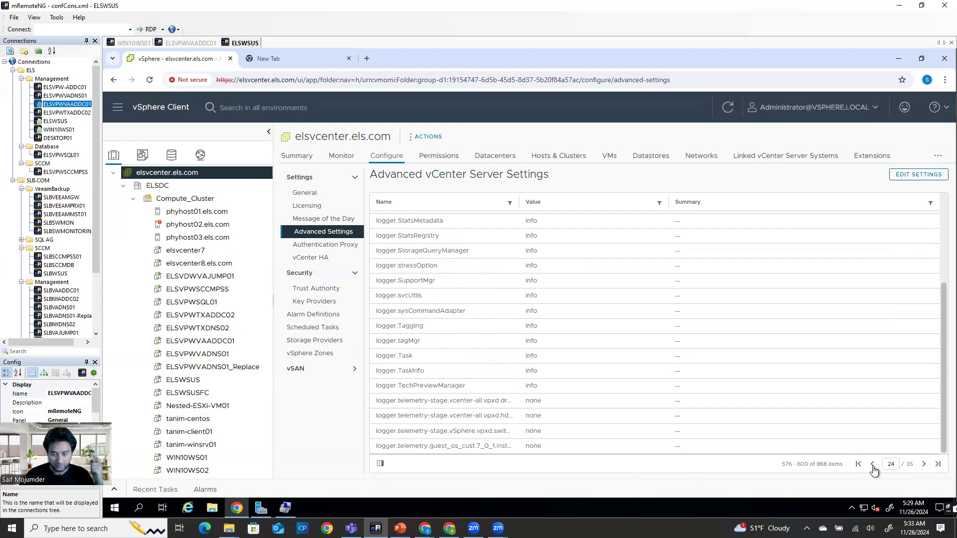
click(936, 465)
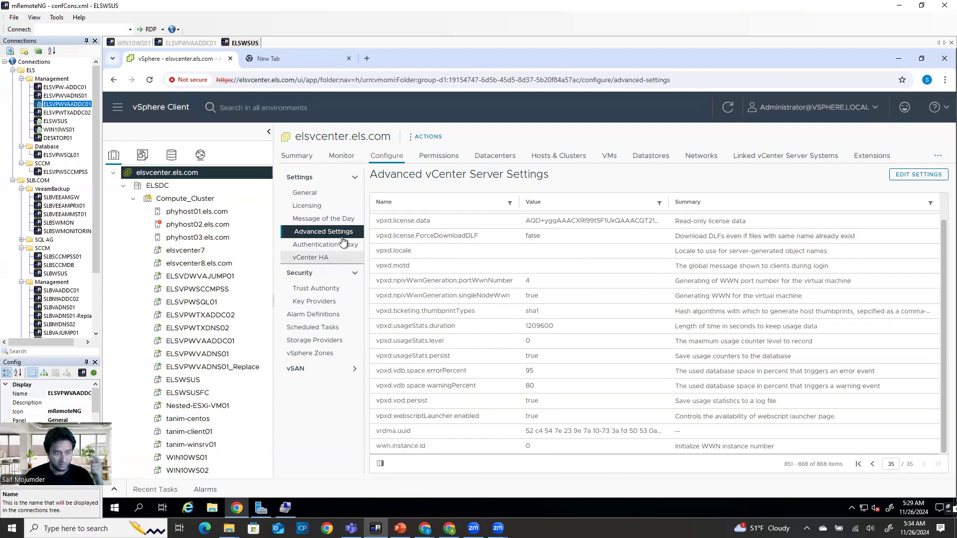
click(872, 465)
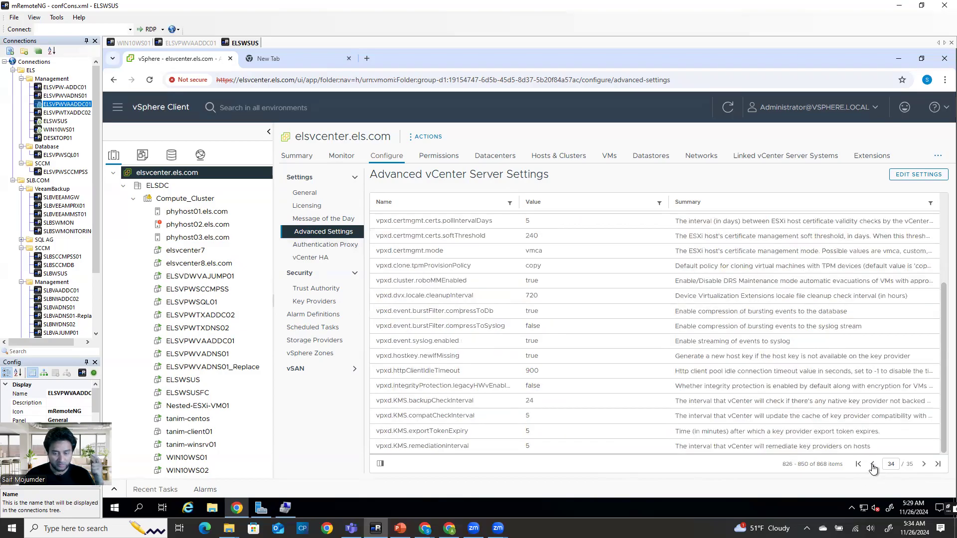
click(872, 465)
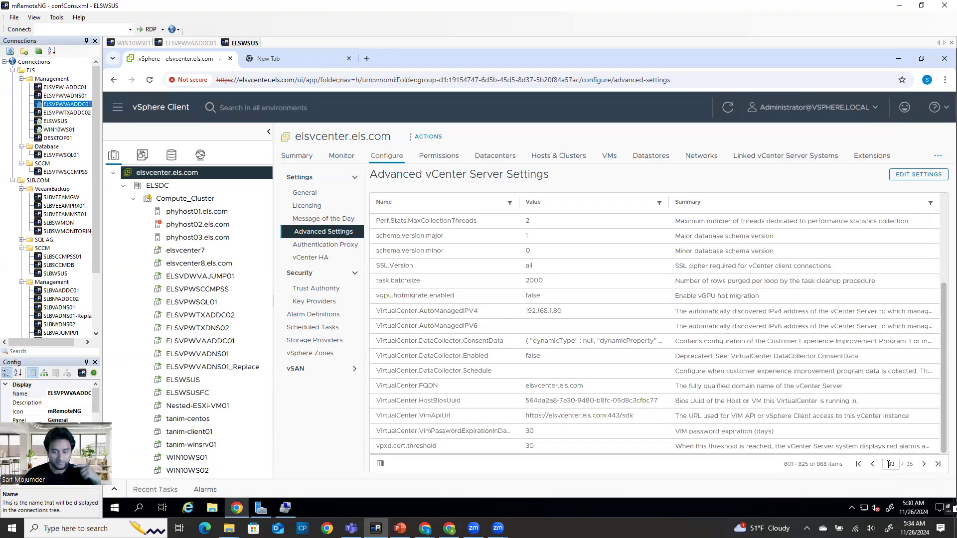
click(872, 465)
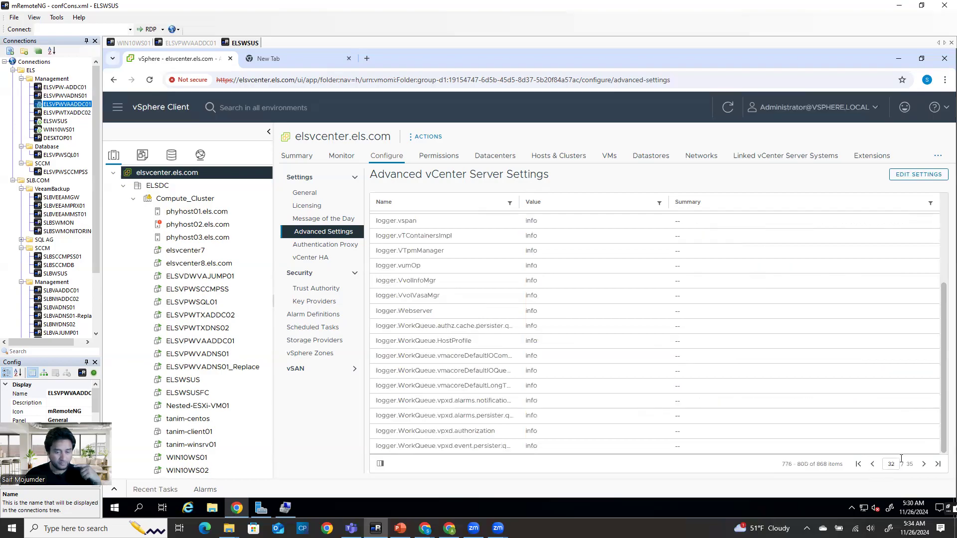
click(923, 464)
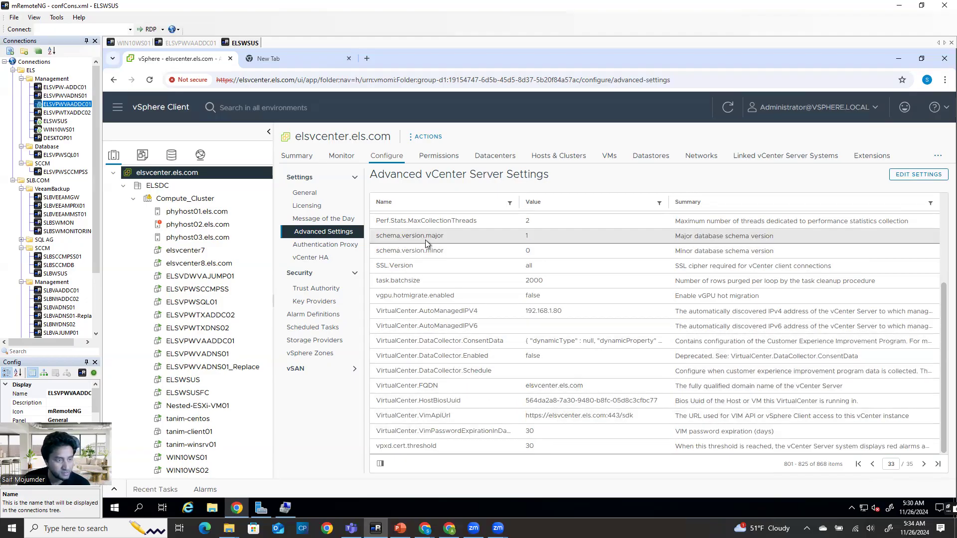
Point out the mail.smtp password, port and username rows, then open the advanced settings editor
click(422, 280)
click(429, 297)
click(429, 310)
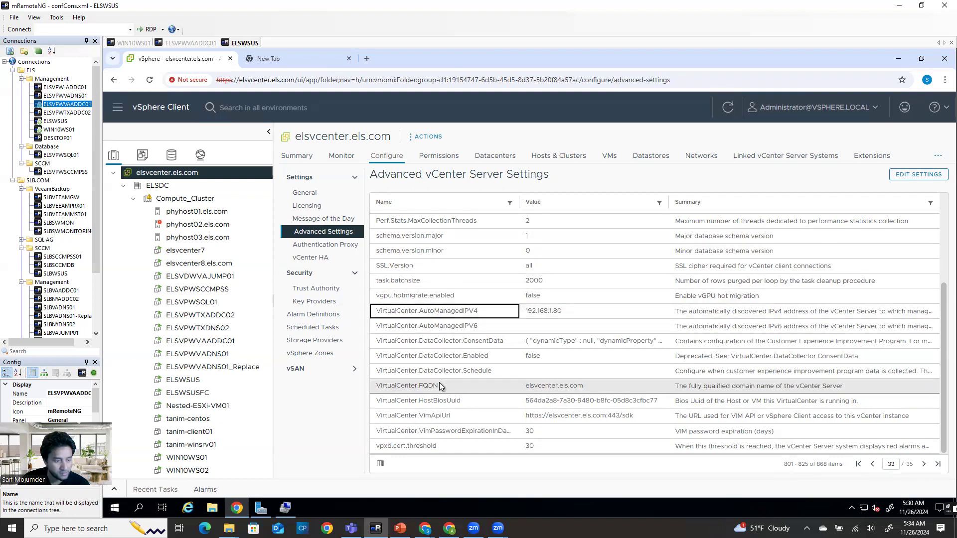
scroll(437, 415, up, 3)
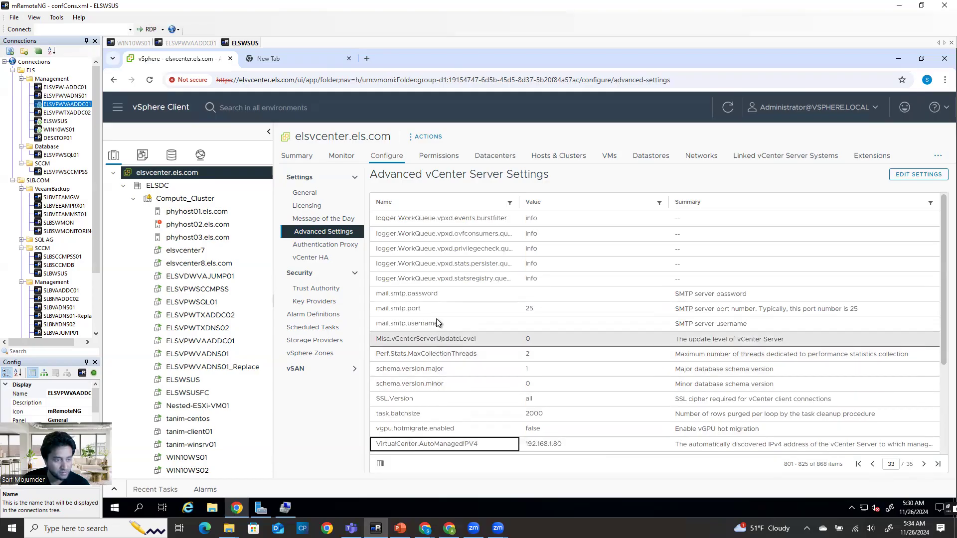
click(427, 295)
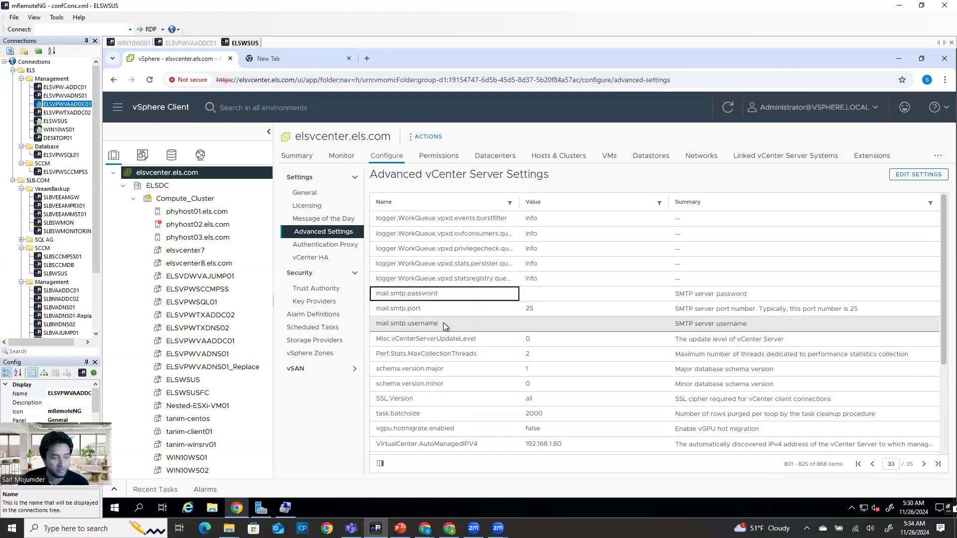
click(513, 319)
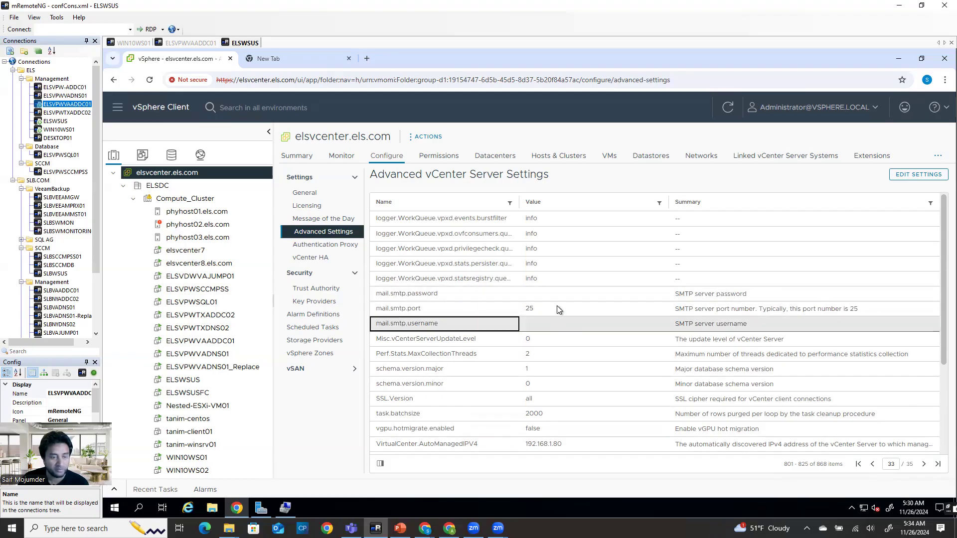
click(940, 175)
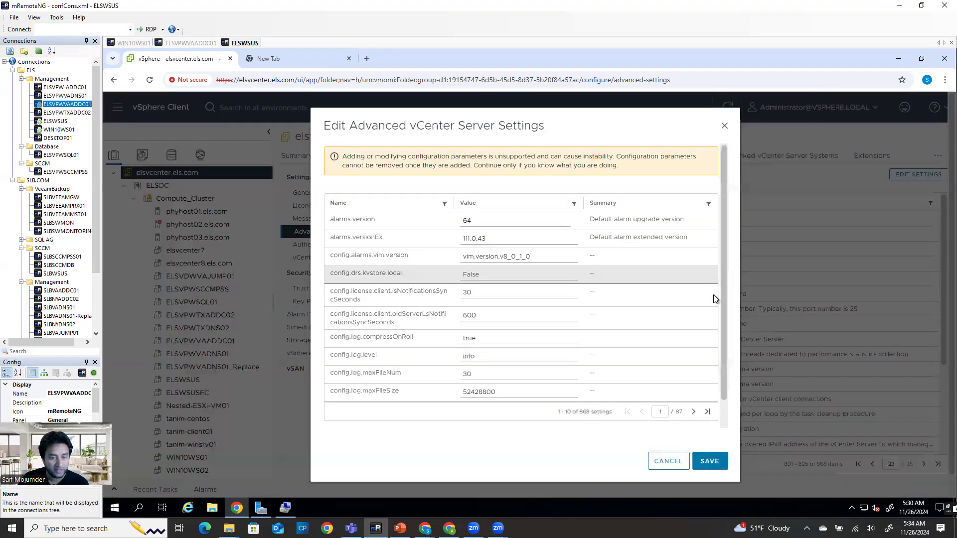
Page forward through the editable vCenter advanced settings, past page 72 to page 84
scroll(713, 294, down, 2)
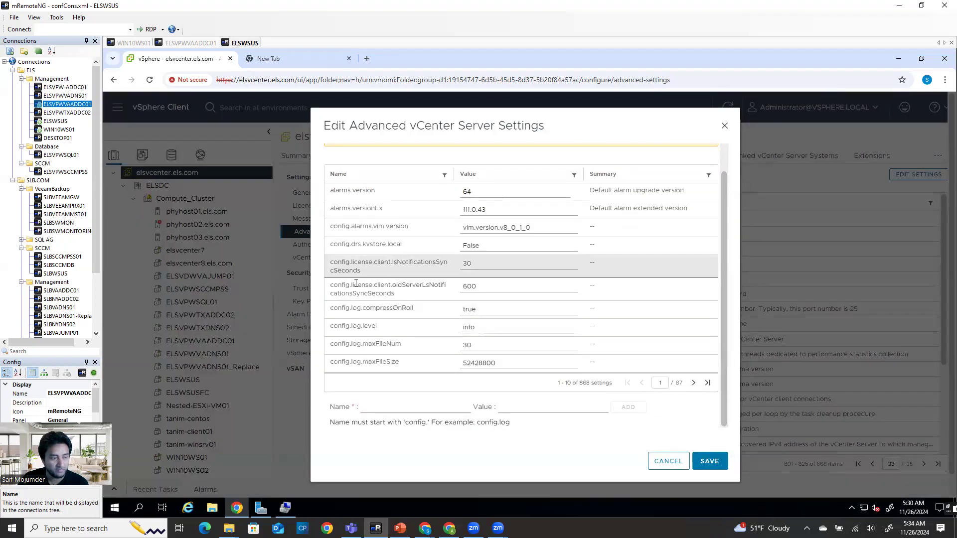
click(694, 383)
click(694, 383)
click(694, 384)
click(694, 383)
click(694, 384)
click(694, 384)
click(693, 383)
click(694, 383)
double_click(694, 383)
click(693, 384)
double_click(694, 383)
double_click(694, 383)
click(694, 383)
double_click(693, 383)
double_click(693, 383)
click(693, 383)
double_click(693, 383)
click(693, 383)
double_click(693, 383)
double_click(693, 383)
click(693, 383)
double_click(693, 383)
double_click(693, 383)
click(693, 383)
double_click(693, 383)
double_click(693, 384)
double_click(693, 383)
click(693, 383)
double_click(693, 383)
double_click(693, 383)
click(692, 383)
double_click(693, 383)
double_click(692, 383)
click(693, 383)
double_click(693, 384)
double_click(692, 383)
click(693, 384)
double_click(693, 383)
double_click(693, 383)
double_click(693, 383)
double_click(692, 384)
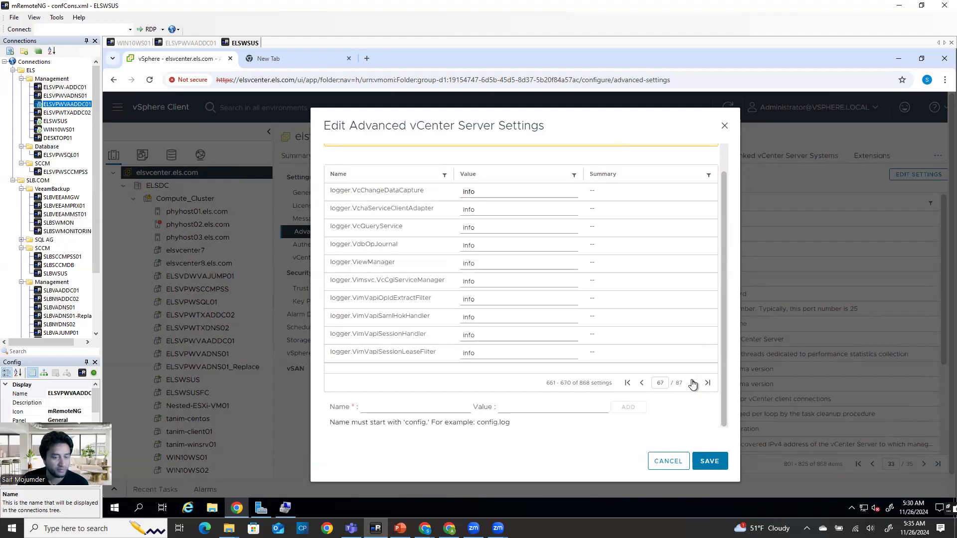
double_click(693, 383)
double_click(692, 383)
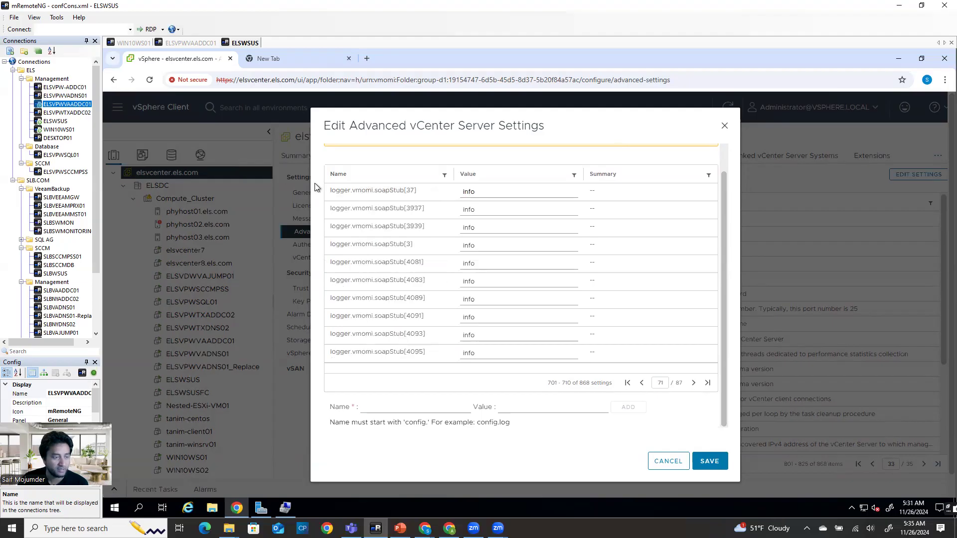
click(694, 384)
double_click(694, 383)
double_click(694, 383)
double_click(694, 383)
double_click(694, 384)
double_click(693, 384)
double_click(693, 383)
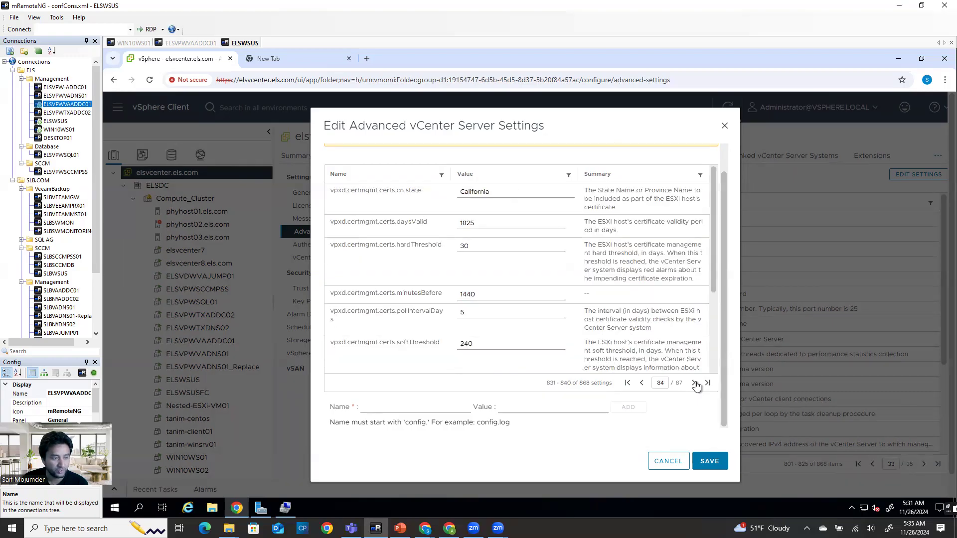
Step back to page 81 with the mail.smtp rows, then bring up Brevo's SMTP page
click(642, 383)
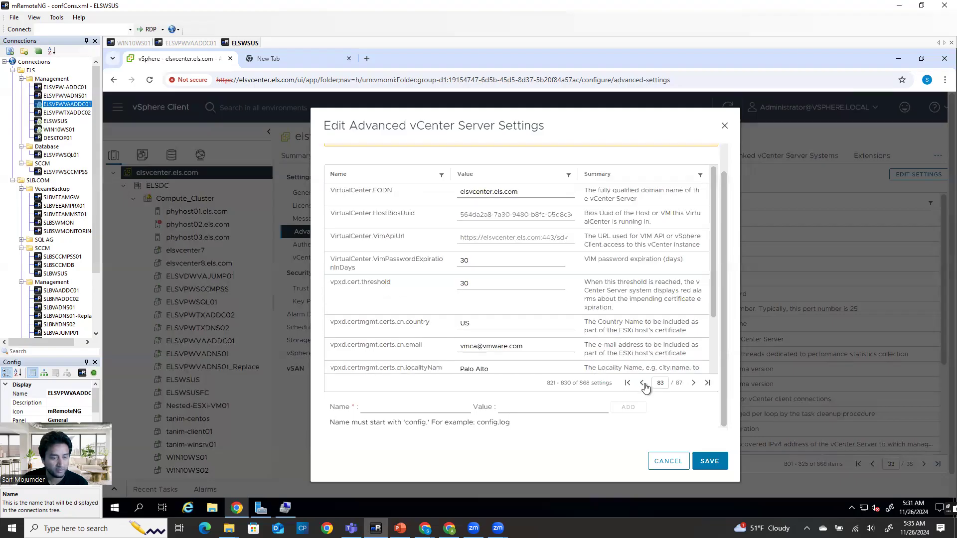
click(642, 384)
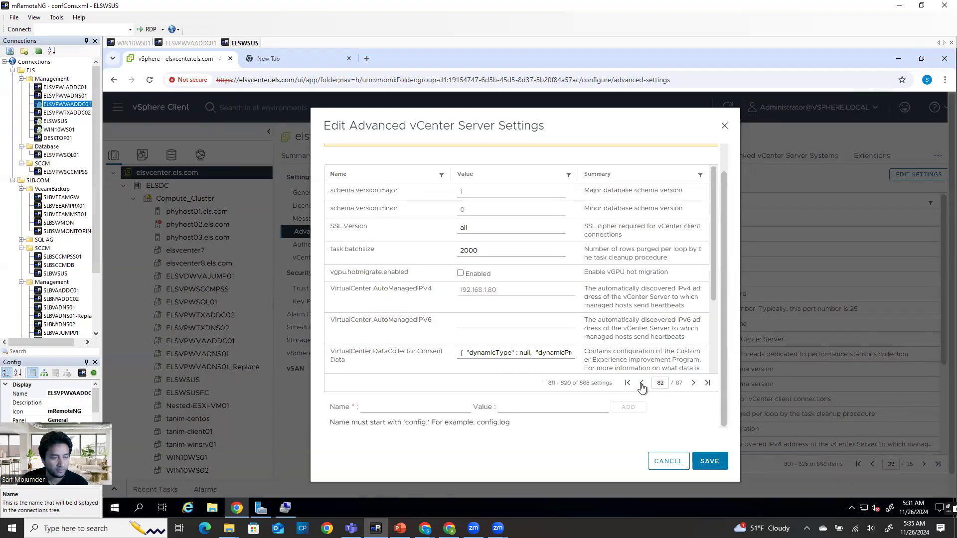
click(642, 383)
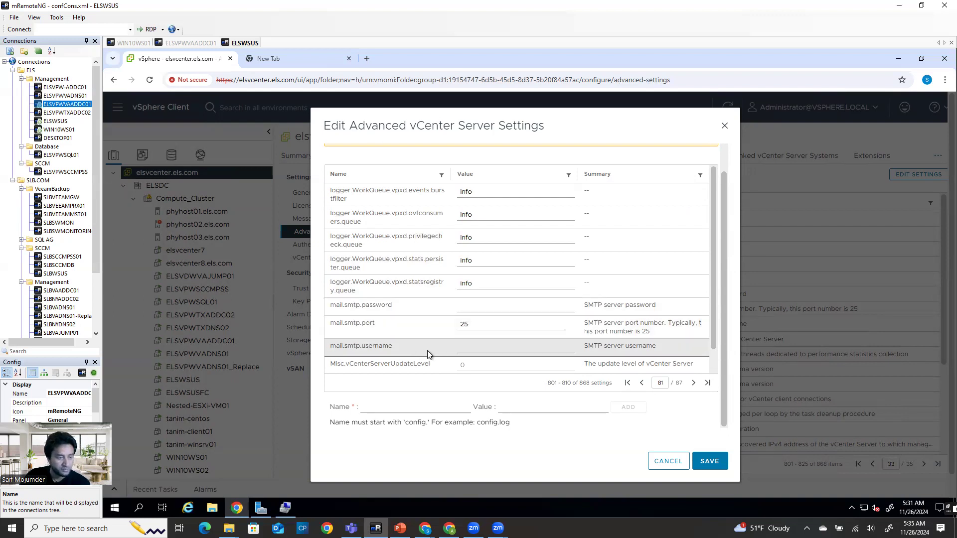
click(450, 523)
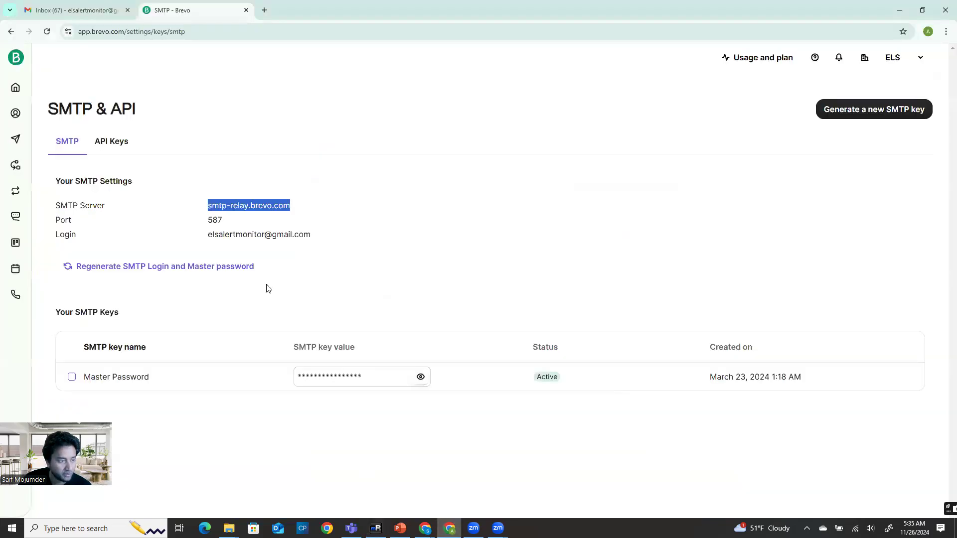
Copy the SMTP Login e-mail from Brevo's SMTP & API page and return to vCenter
drag(205, 237, 329, 240)
key(ctrl+c)
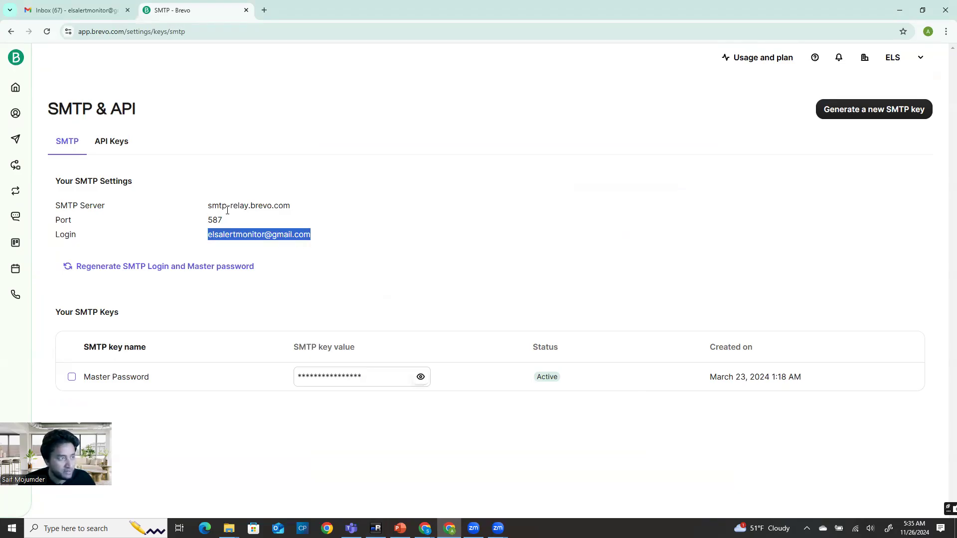
click(376, 529)
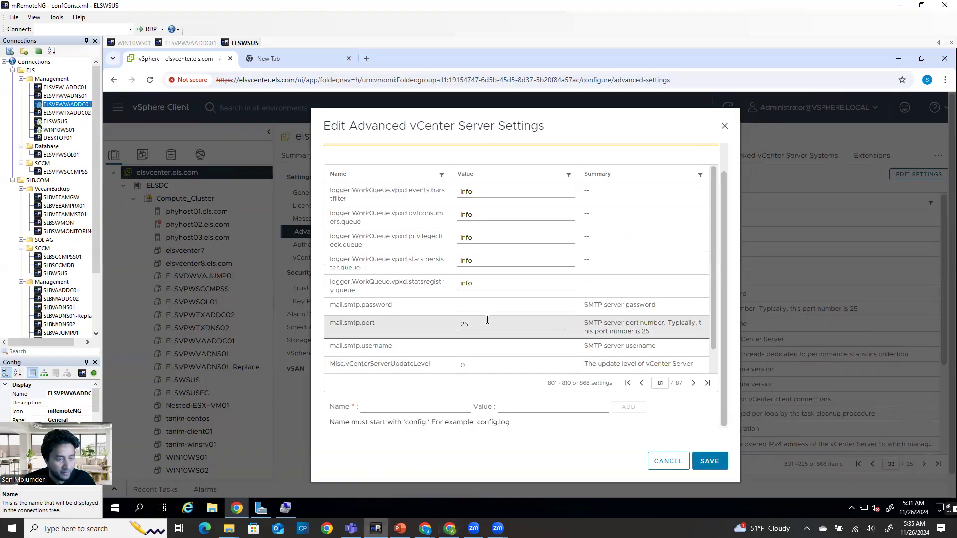
Change mail.smtp.port from 25 to 587 and paste the Brevo login e-mail into mail.smtp.username
double_click(463, 325)
text(587)
click(475, 346)
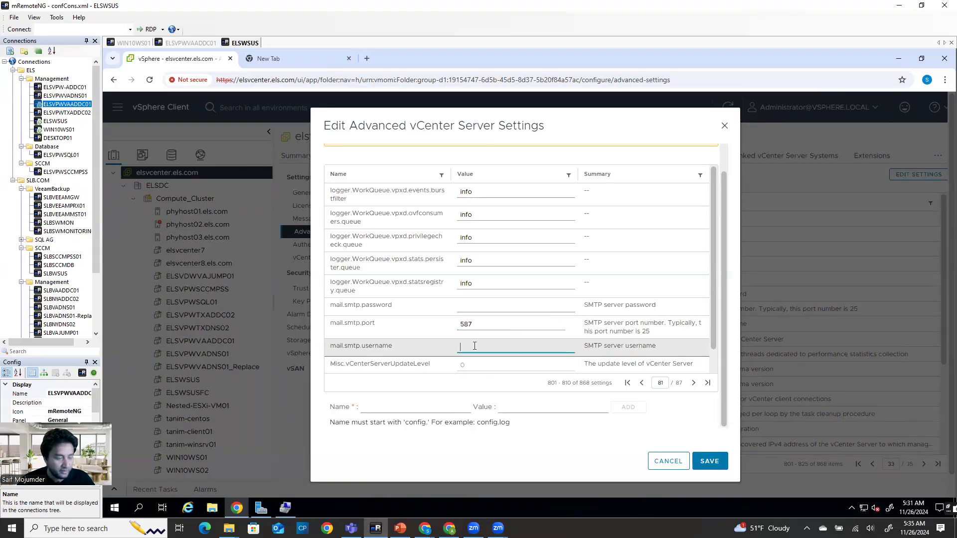
key(ctrl+v)
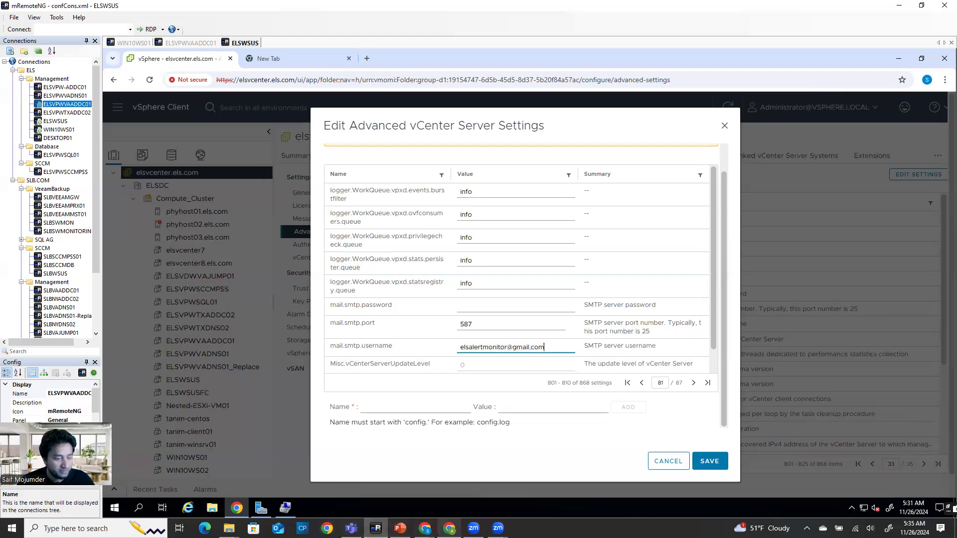
click(450, 527)
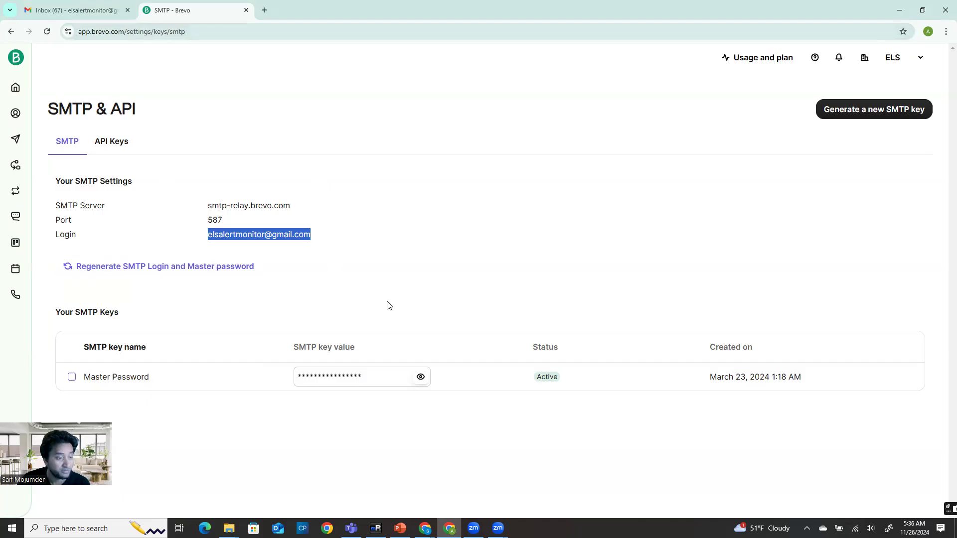
Reveal and copy Brevo's SMTP Master Password key, then mask it again
click(421, 378)
click(421, 379)
click(421, 378)
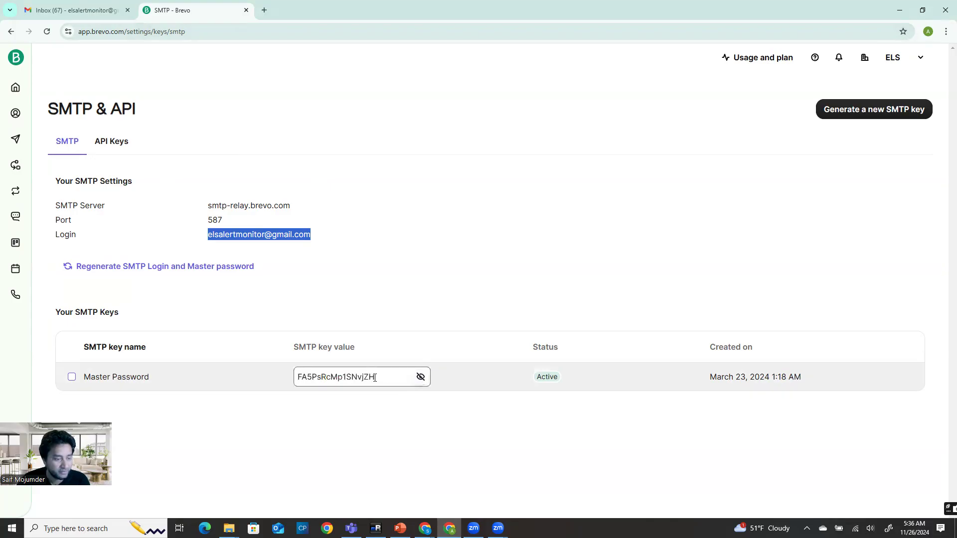
double_click(329, 377)
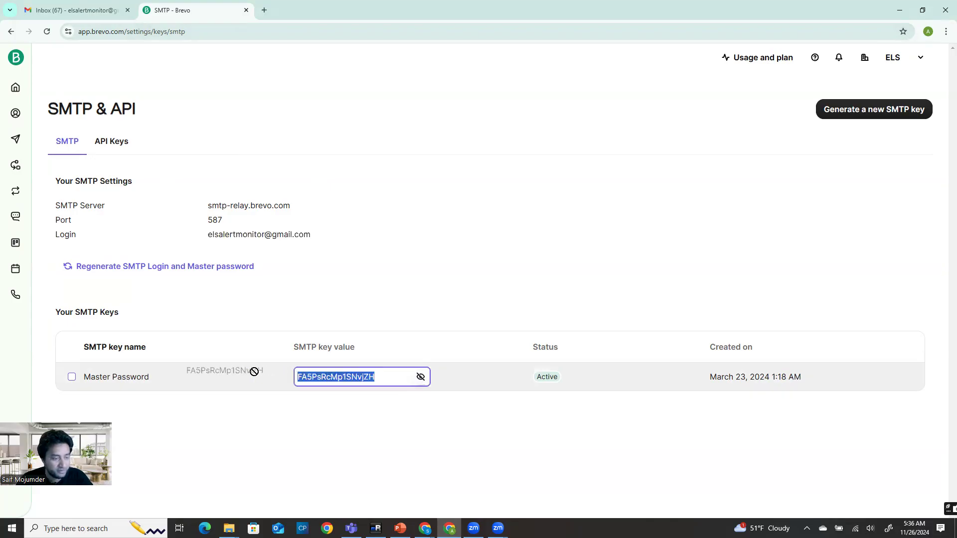
click(421, 377)
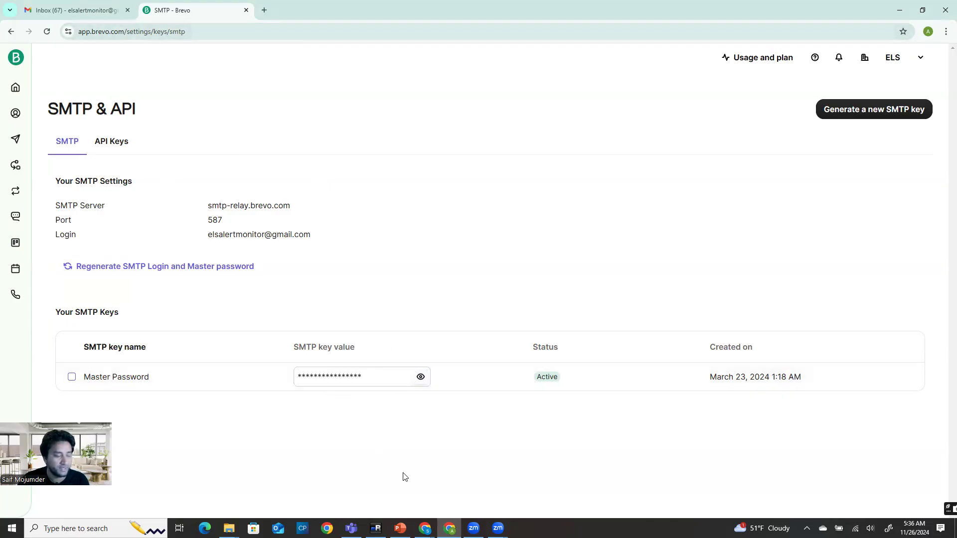
click(451, 523)
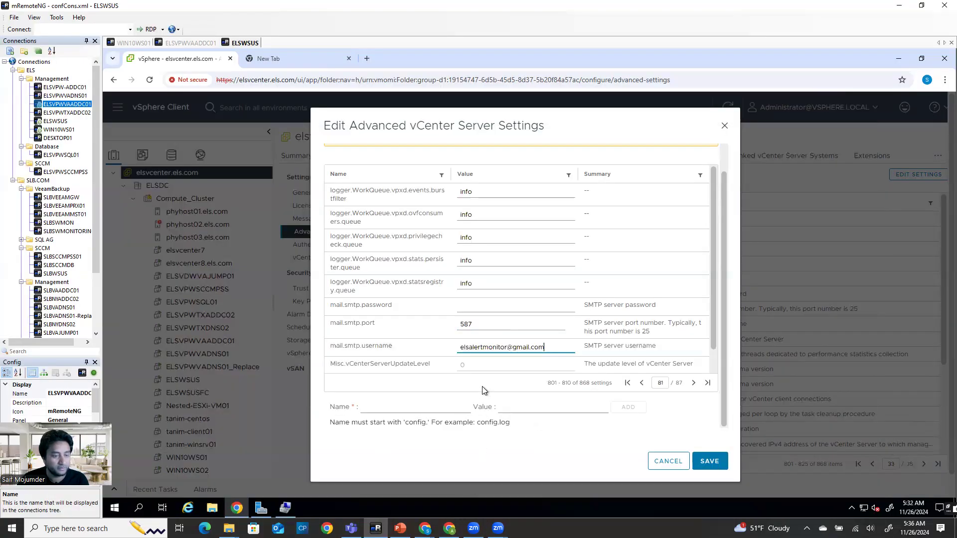
Paste the SMTP key into mail.smtp.password and save the advanced settings
click(476, 305)
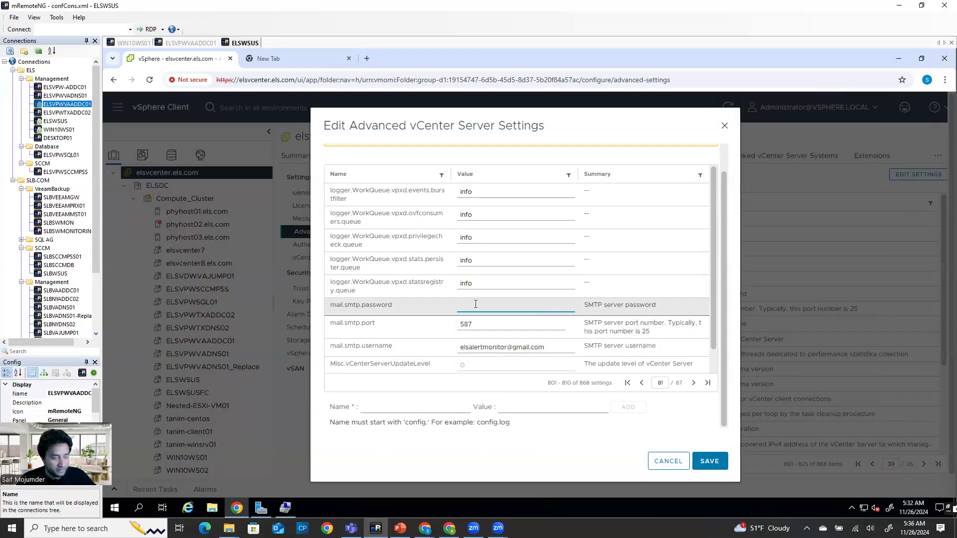
click(710, 463)
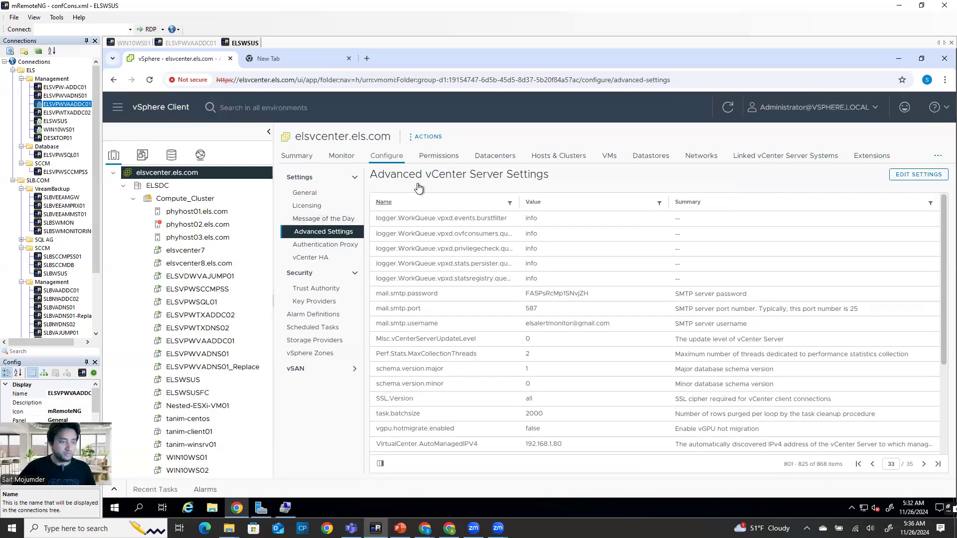
click(319, 289)
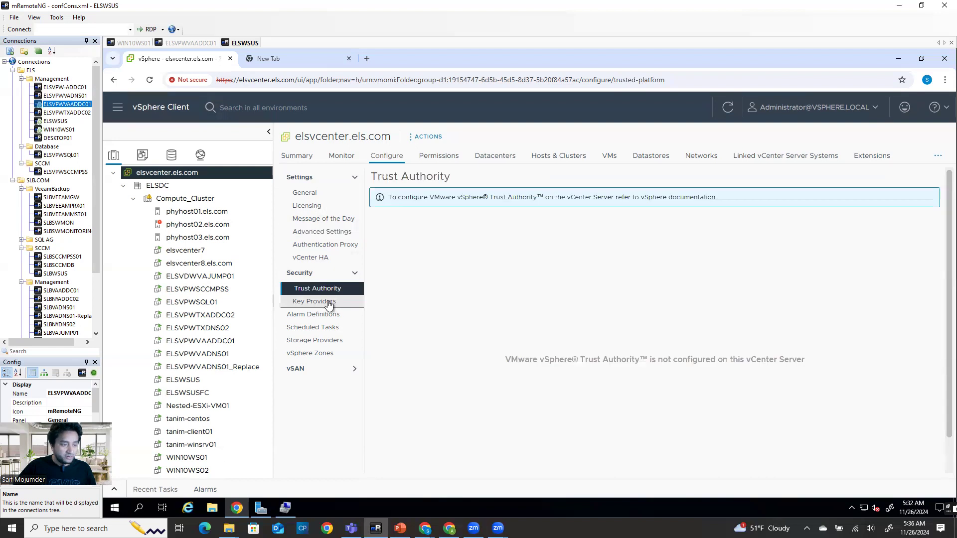
Open vCenter's Alarm Definitions list, then restore the browser showing Brevo
click(319, 315)
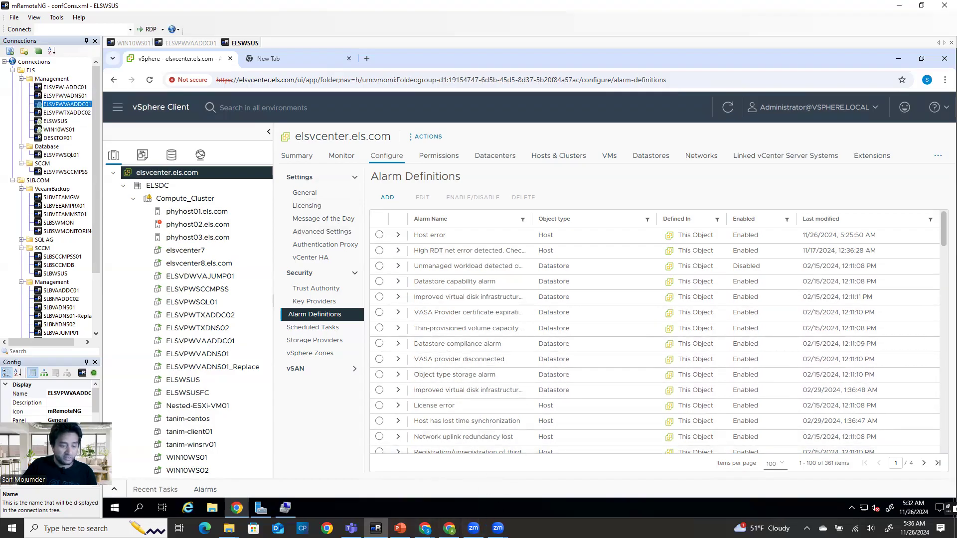
click(449, 528)
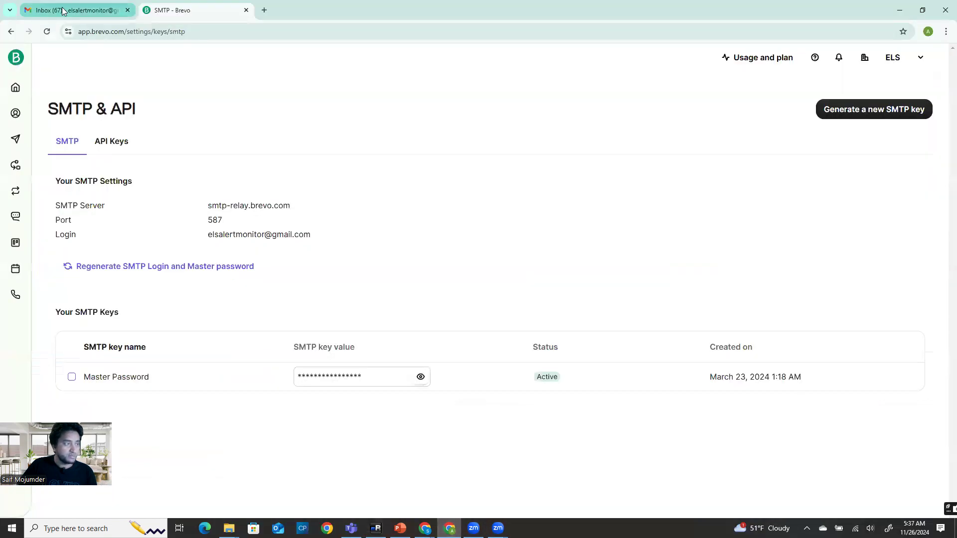
Open the Apr 12 AD Backup alert in Gmail and select its sender address
click(75, 10)
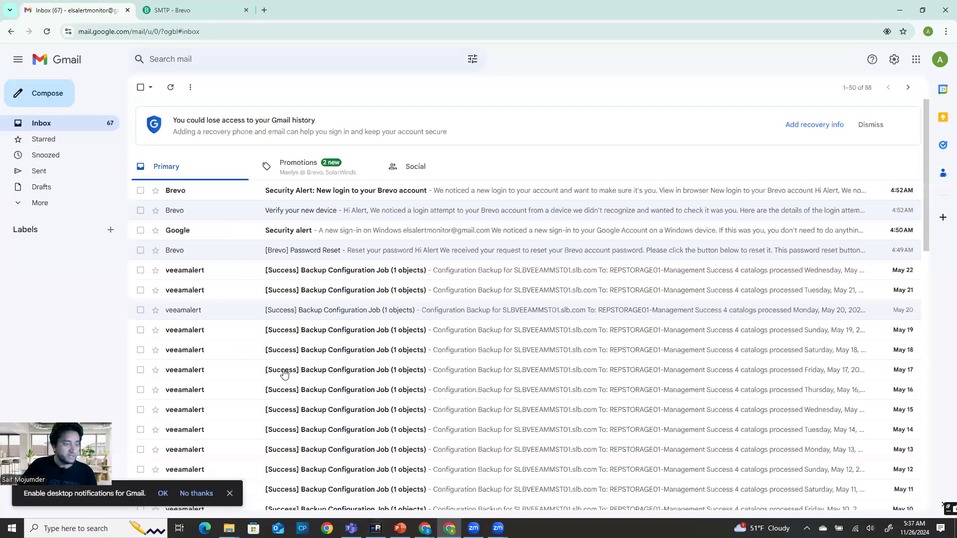
scroll(284, 374, down, 14)
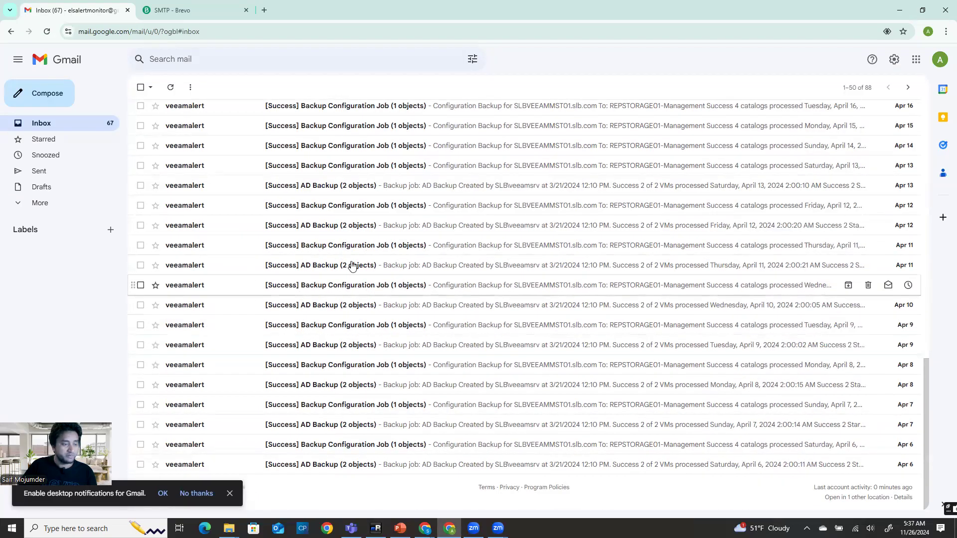
click(314, 226)
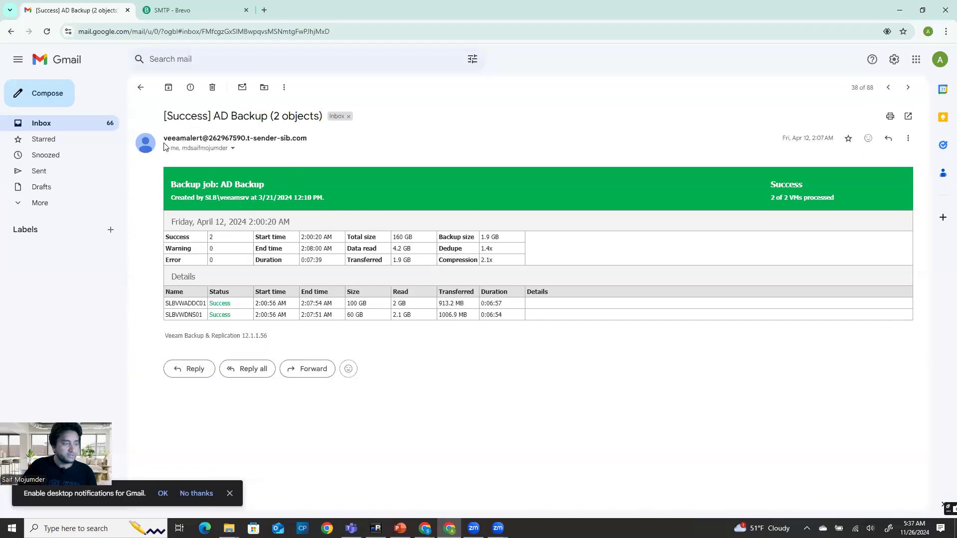
drag(164, 143, 314, 137)
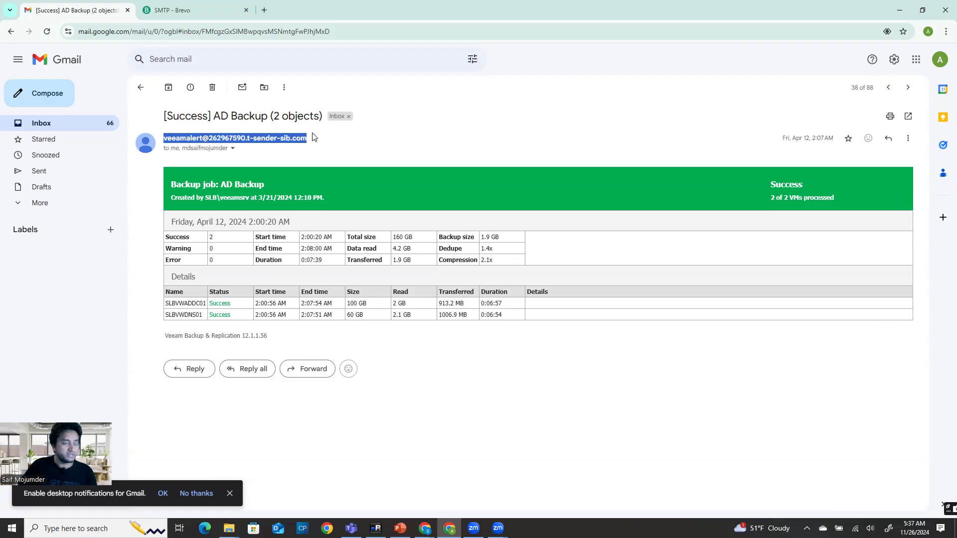
click(178, 11)
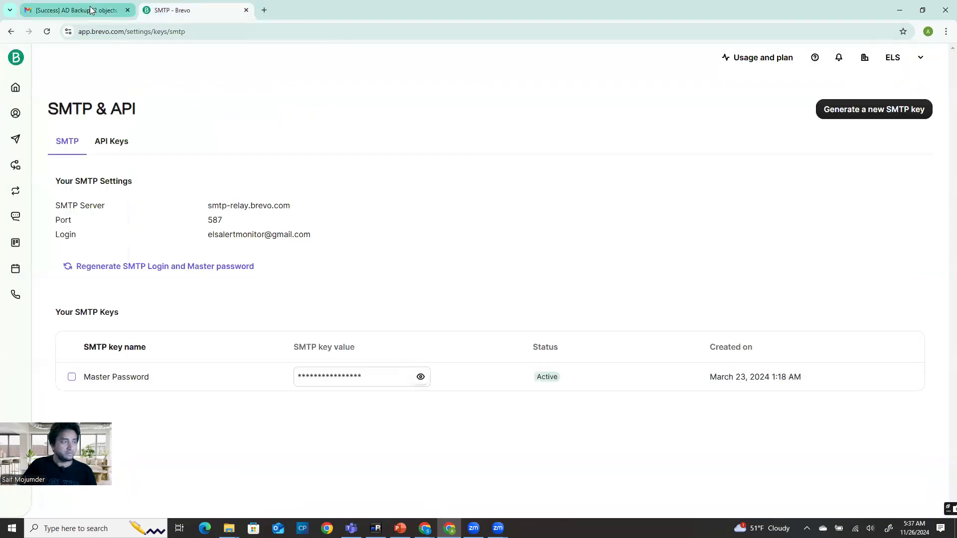
click(82, 11)
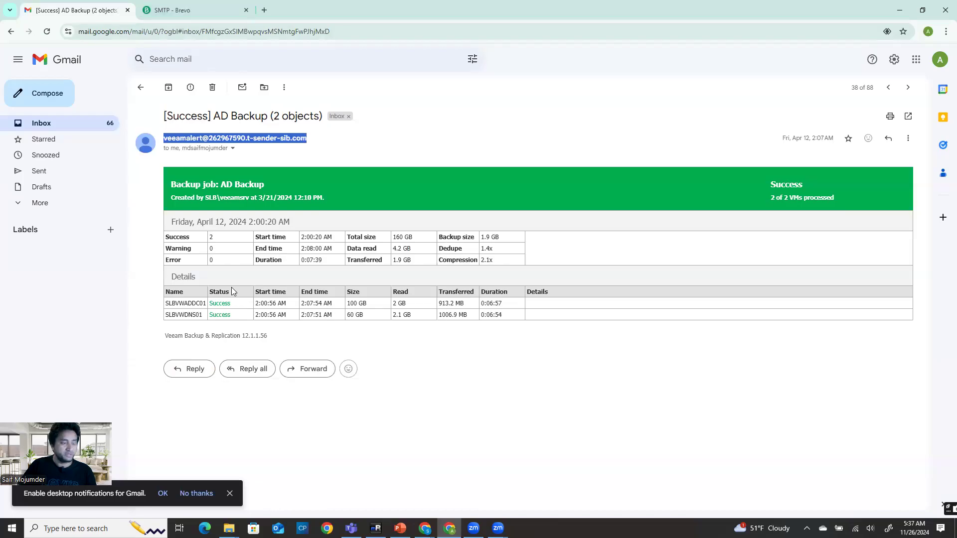
Open the Apr 10 AD Backup alert email, then return to the inbox
click(45, 125)
click(195, 309)
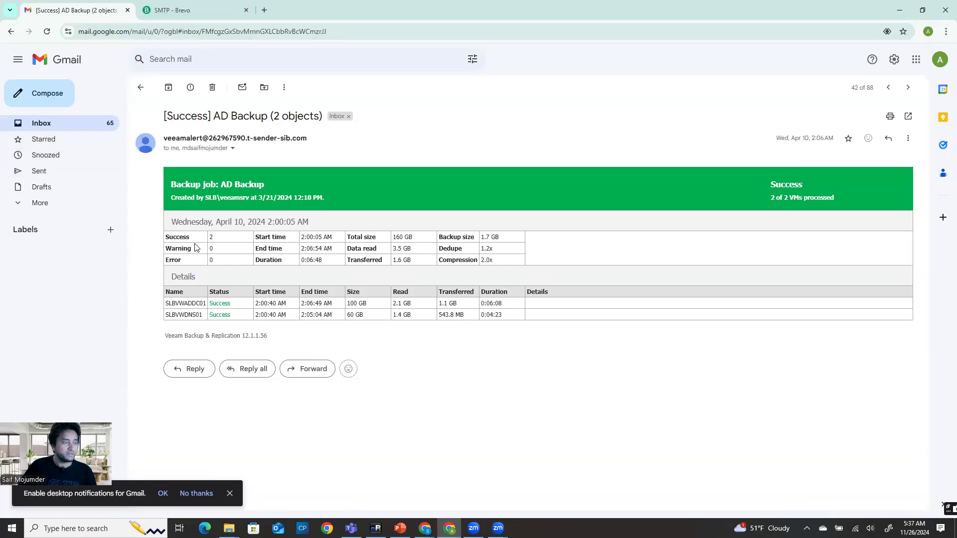
click(52, 124)
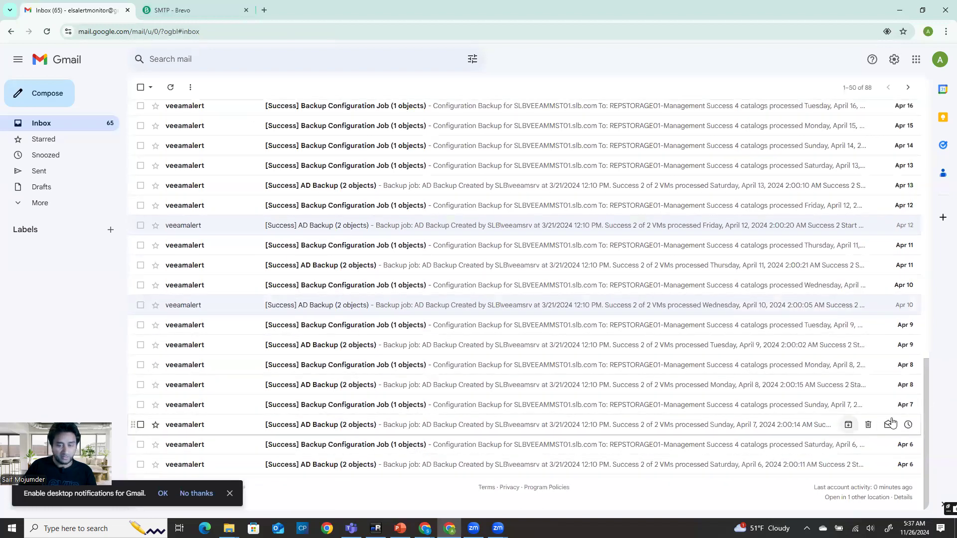
Browse Gmail's older messages, 51–88 of 88, then return to the SMTP - Brevo tab
click(907, 88)
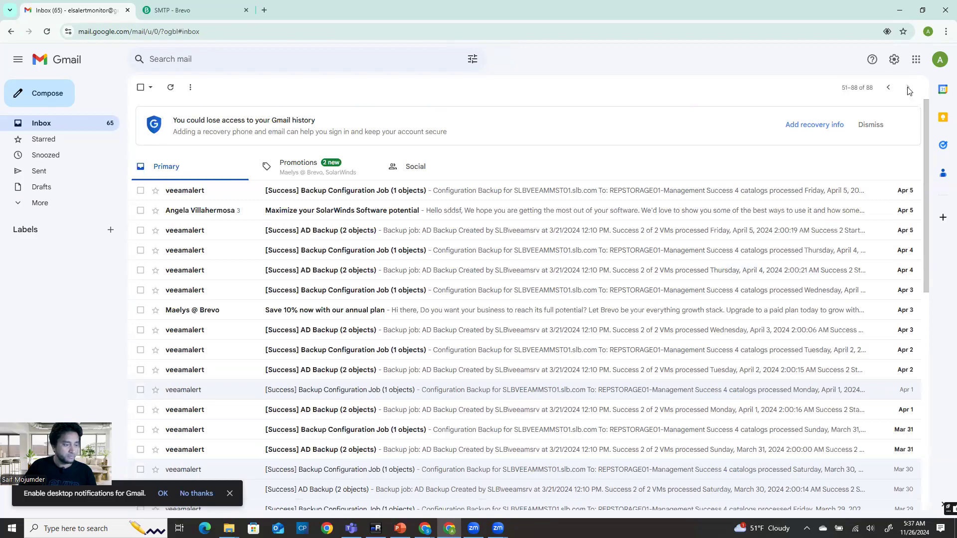
scroll(438, 448, down, 8)
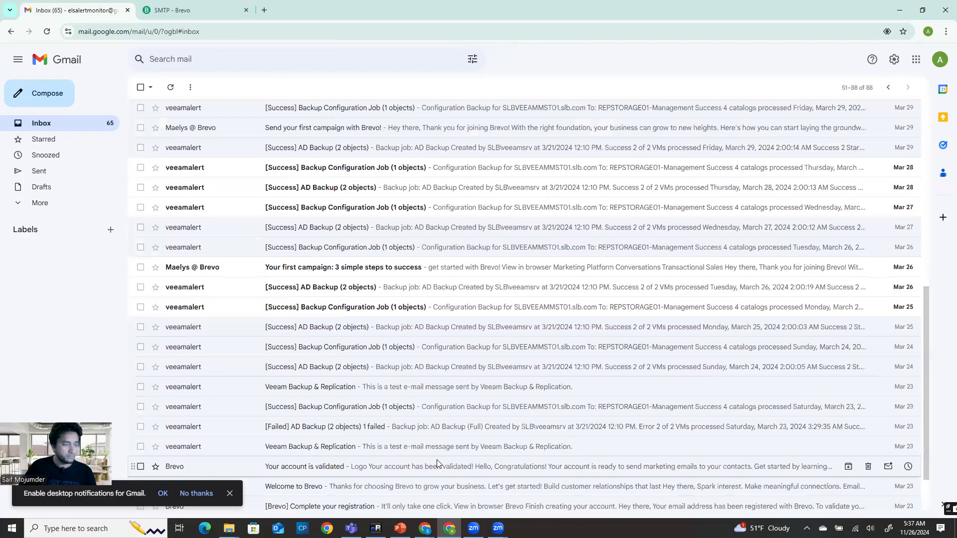
scroll(437, 464, down, 2)
scroll(437, 463, up, 10)
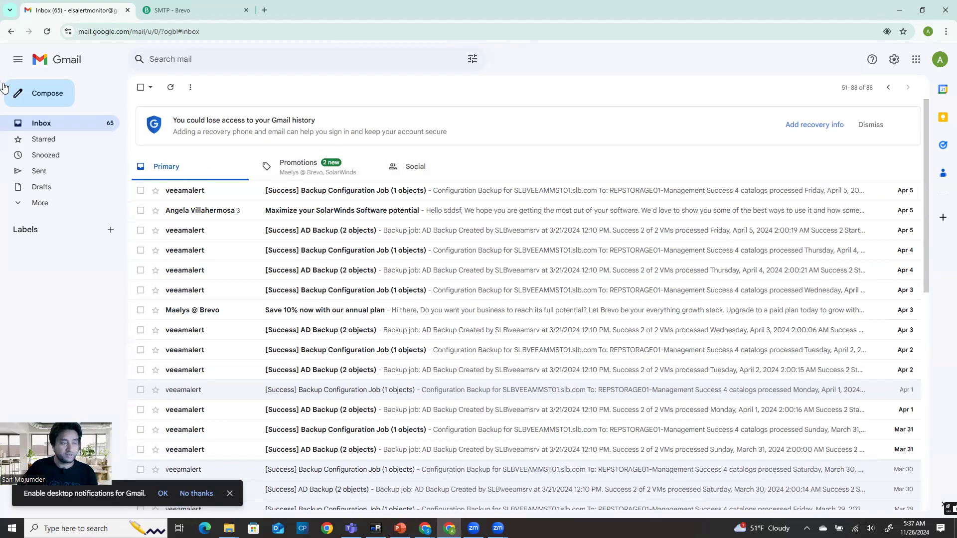
click(174, 11)
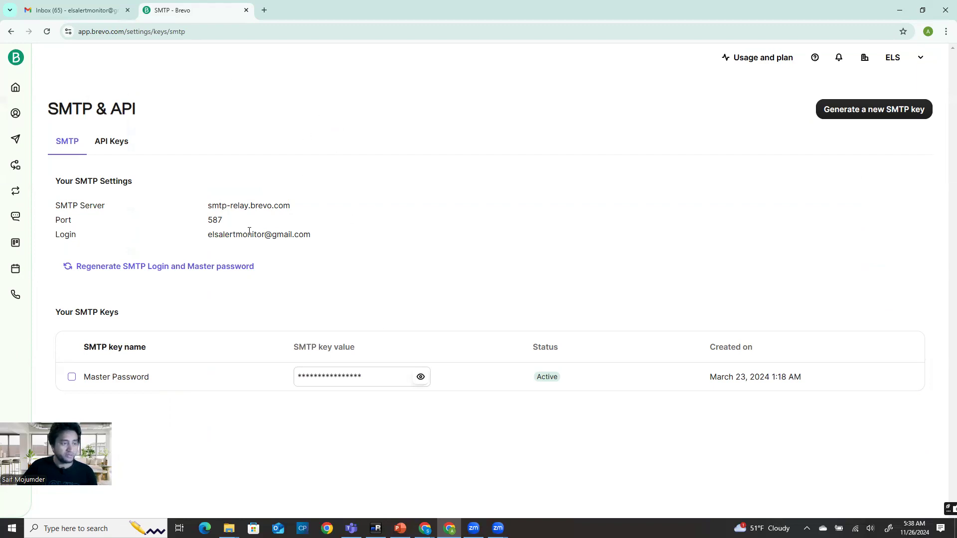
drag(183, 199, 225, 222)
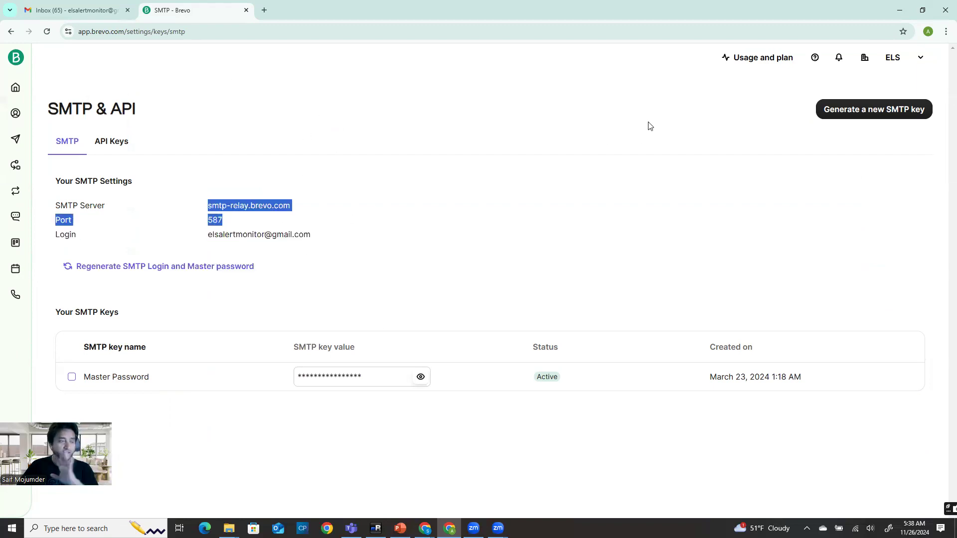